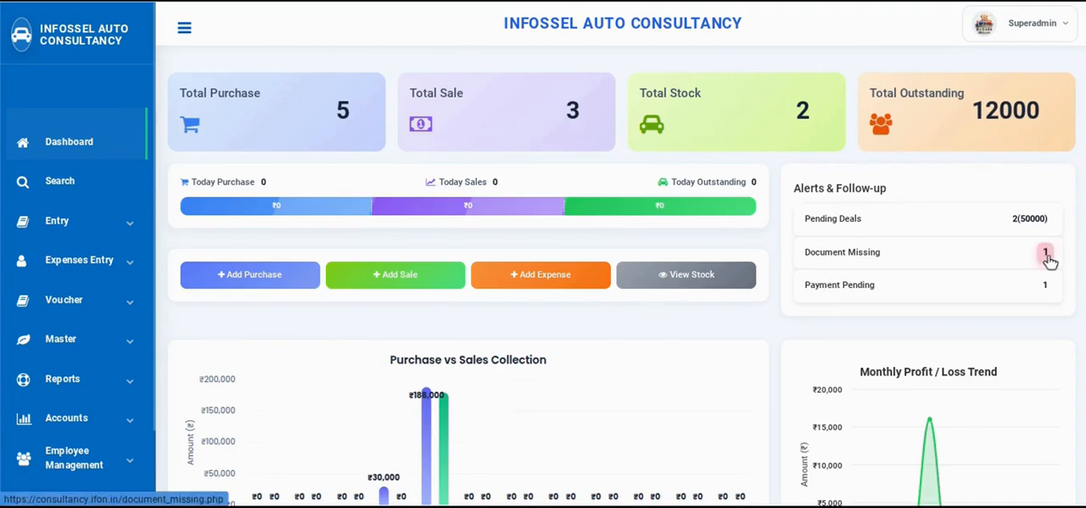
Examine the dashboard's purchase versus sales chart, monthly profit trend, today's activities and location-wise stock
scroll(618, 346, "down", 3)
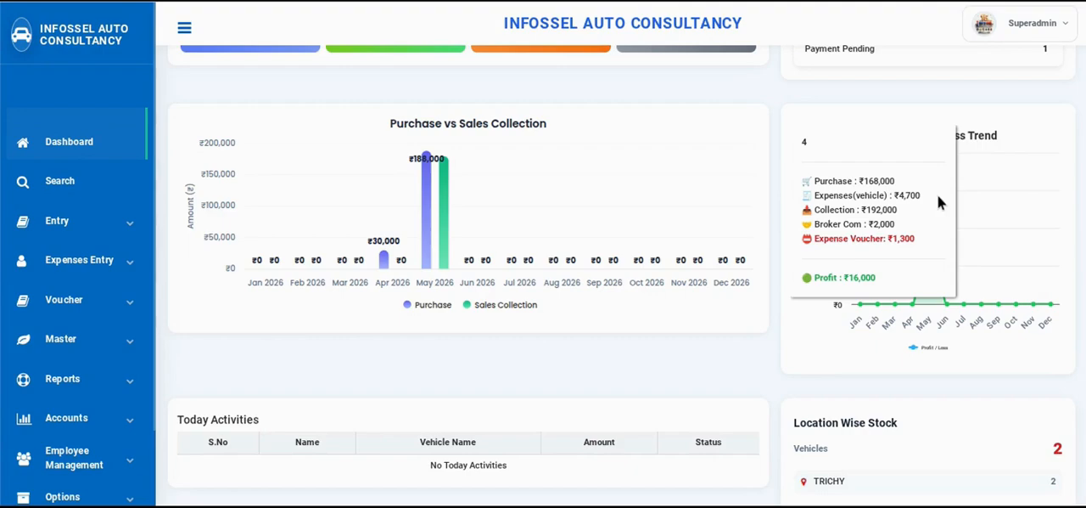
scroll(450, 365, "down", 3)
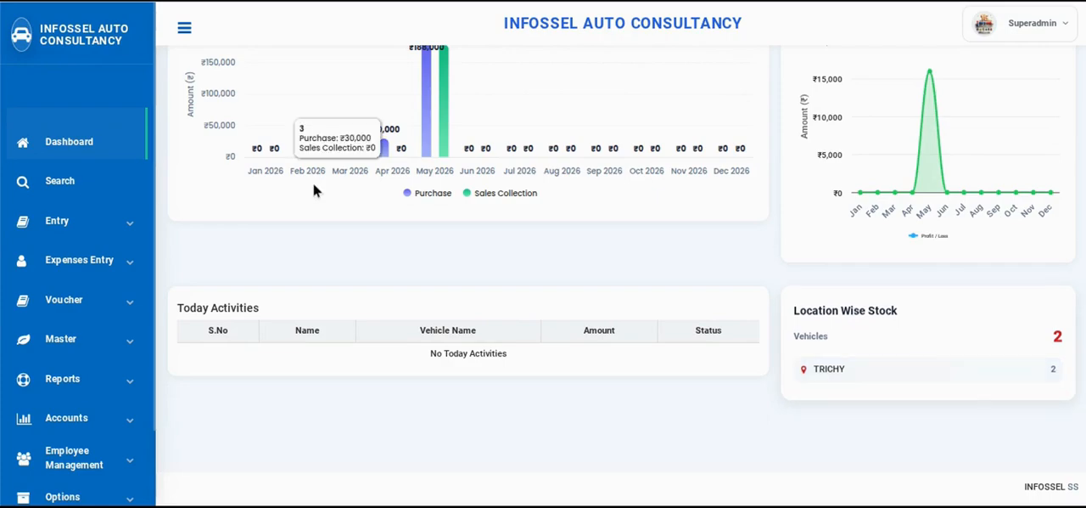
scroll(313, 182, "up", 5)
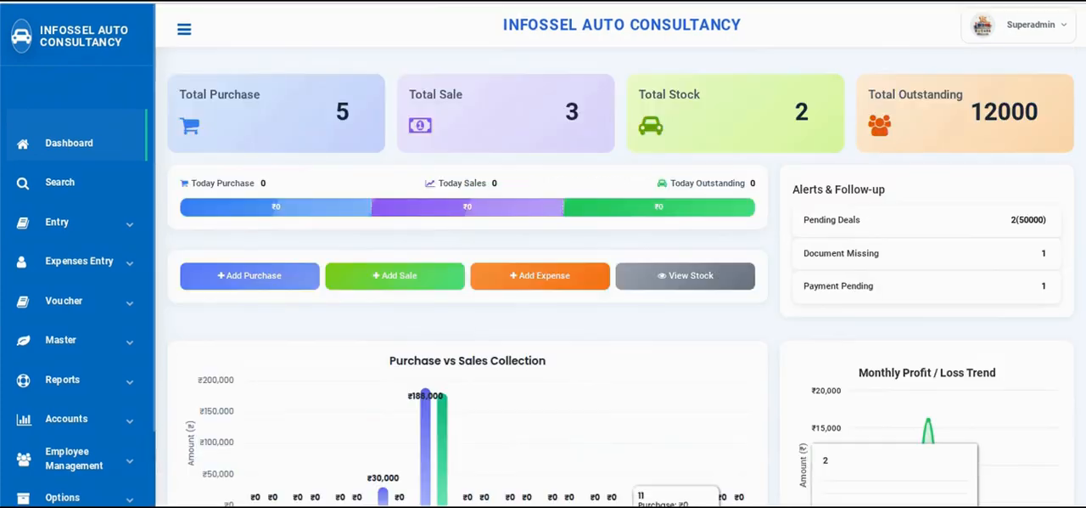
Review the Vehicle, Sub Area and Location master pages with their entry forms and record lists
left_click(90, 341)
scroll(90, 352, "down", 2)
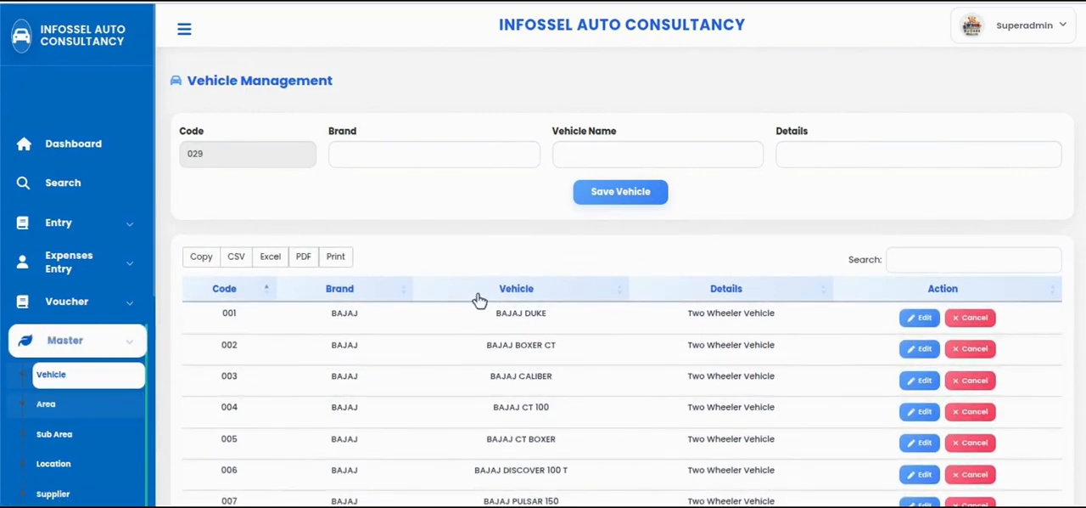
scroll(630, 369, "down", 1)
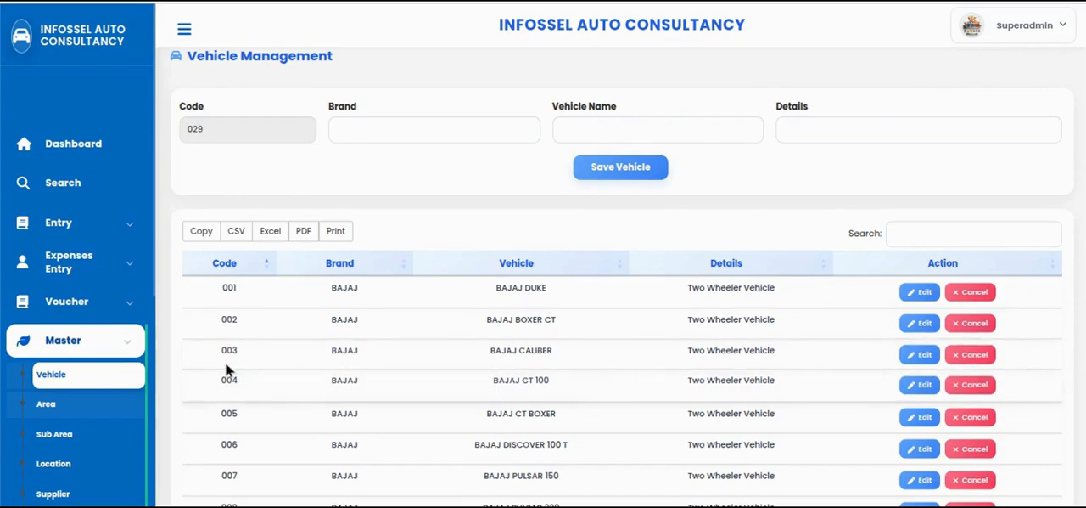
left_click(89, 436)
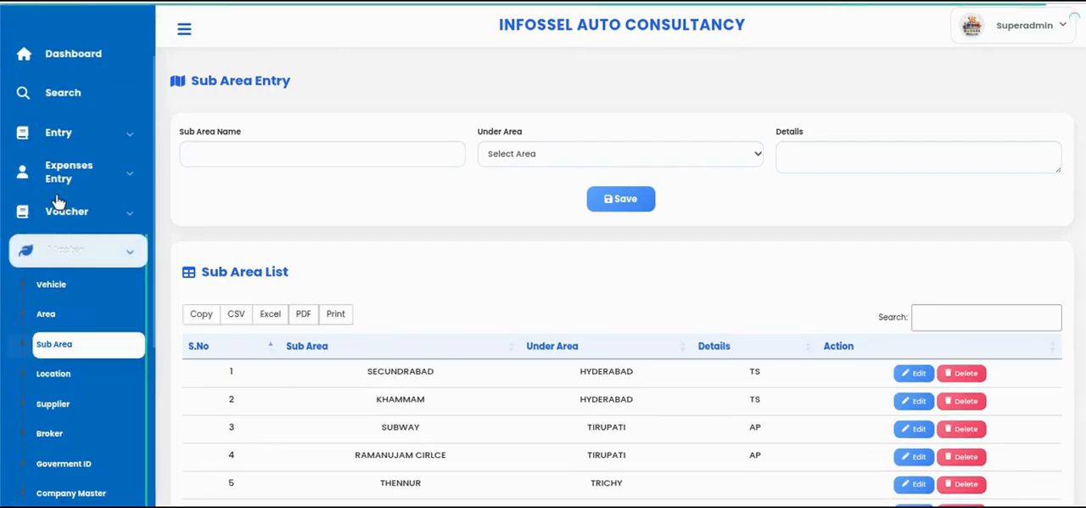
left_click(61, 381)
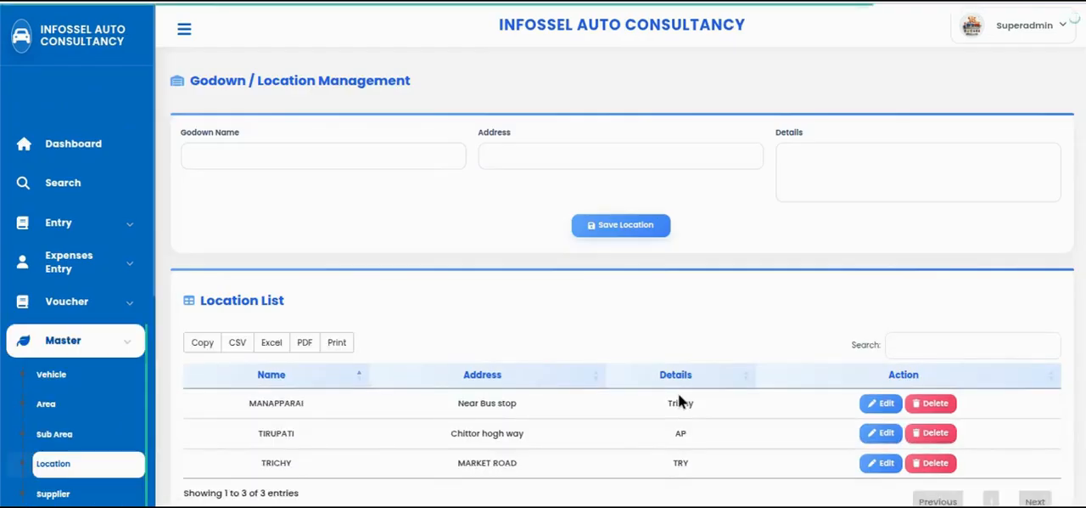
scroll(6, 391, "down", 2)
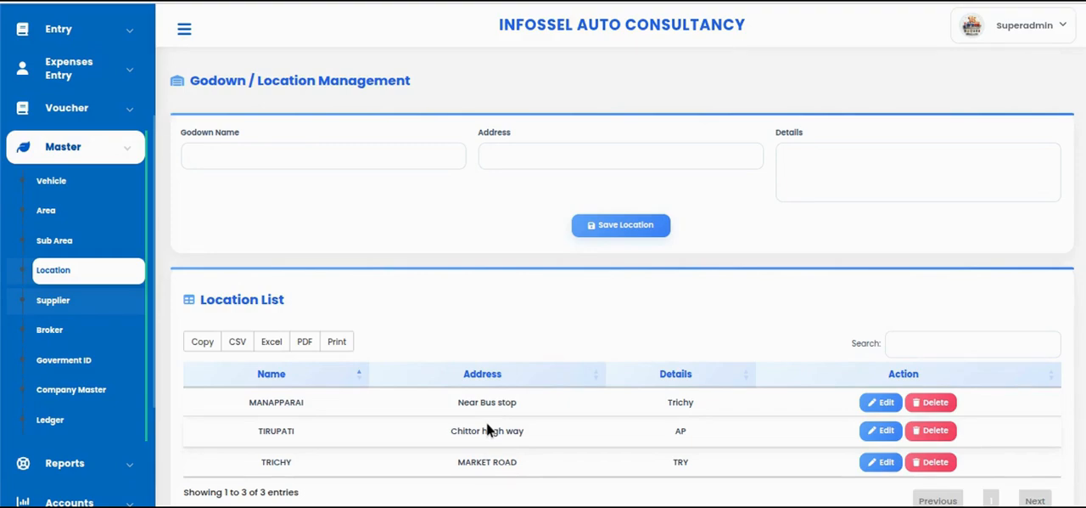
scroll(437, 390, "down", 1)
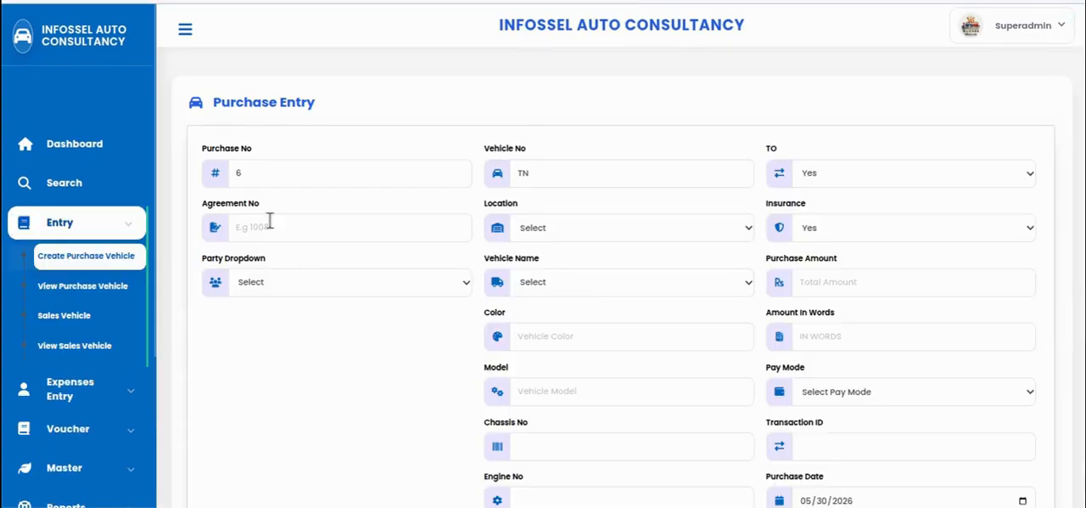
Enter 00 as the agreement number in the new purchase entry
left_click(255, 172)
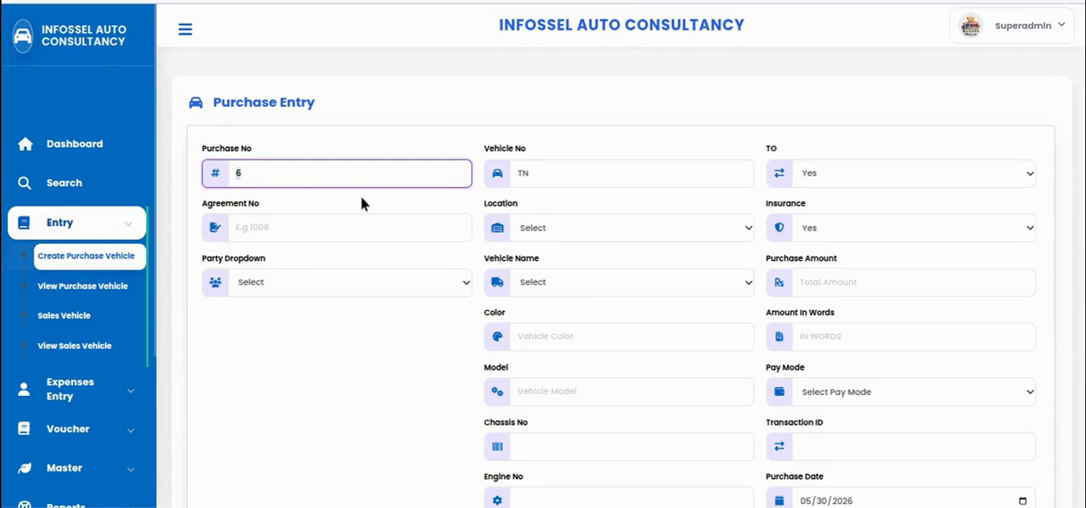
left_click(271, 228)
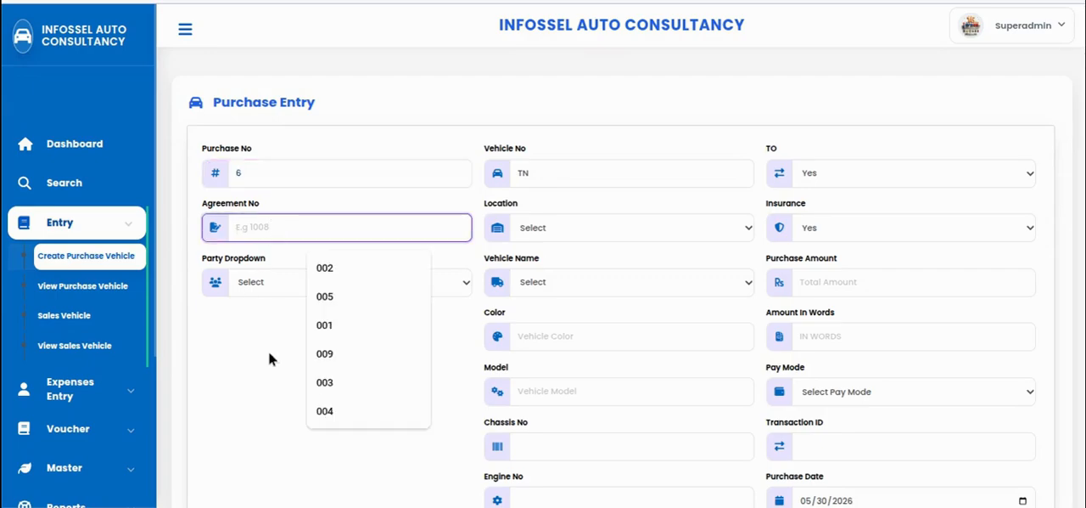
type("00")
key("Tab")
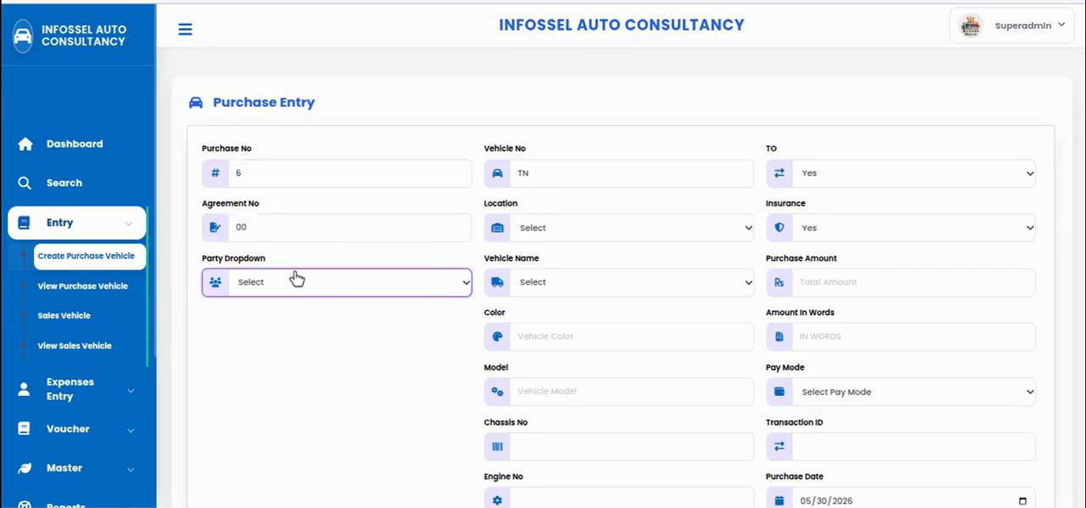
Set the purchase entry's party to Supplier and choose SHRIRAM FINANCE as the supplier
left_click(365, 282)
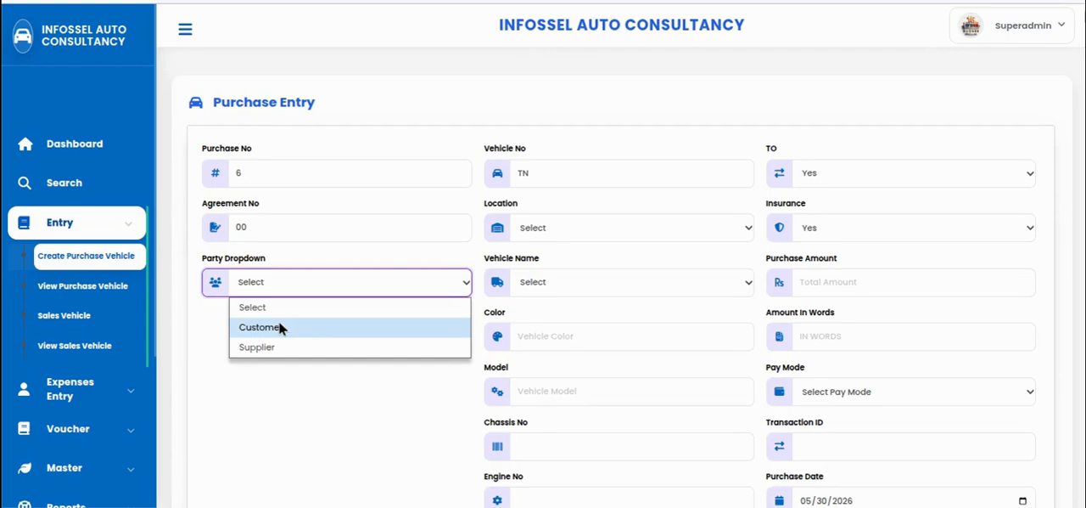
left_click(282, 348)
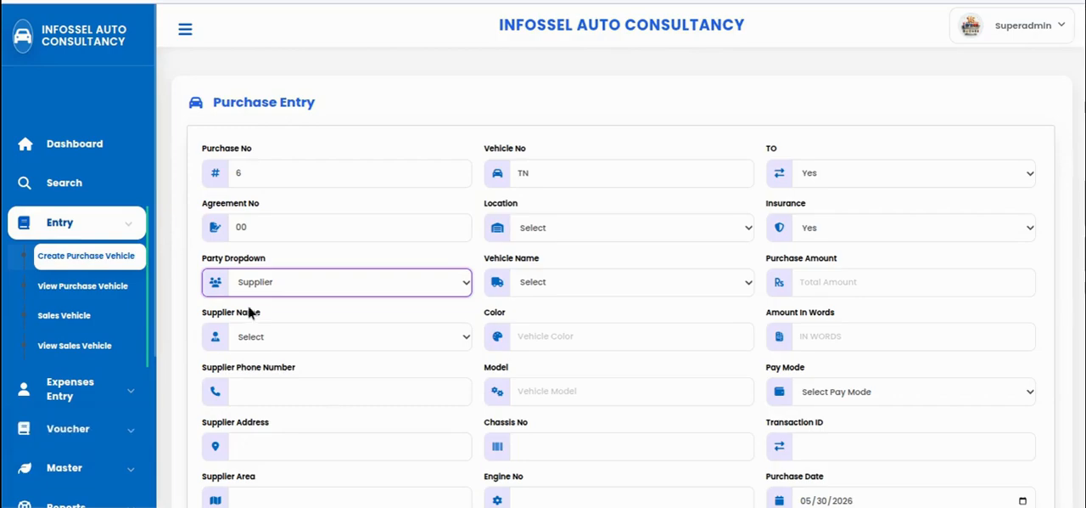
left_click(324, 337)
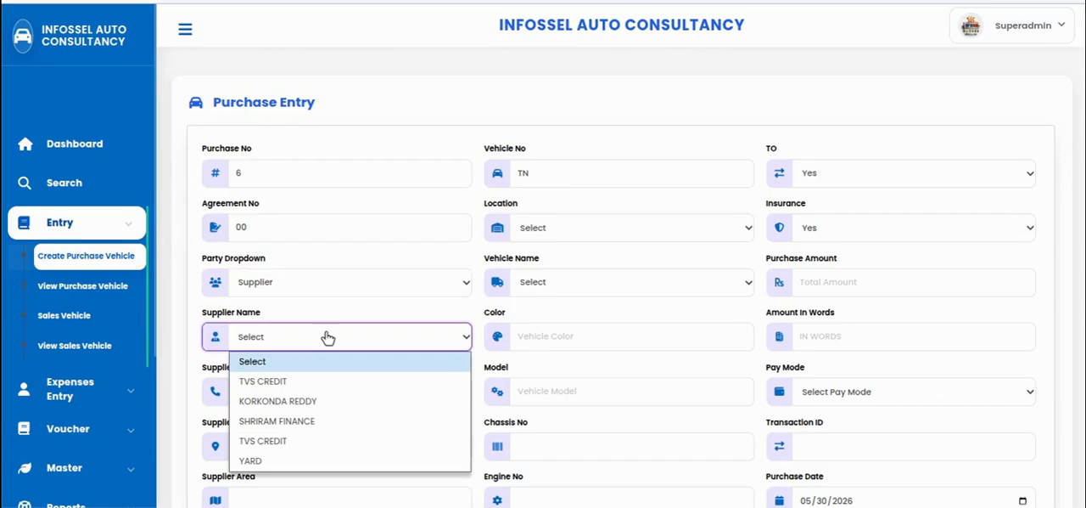
left_click(306, 421)
scroll(318, 382, "down", 2)
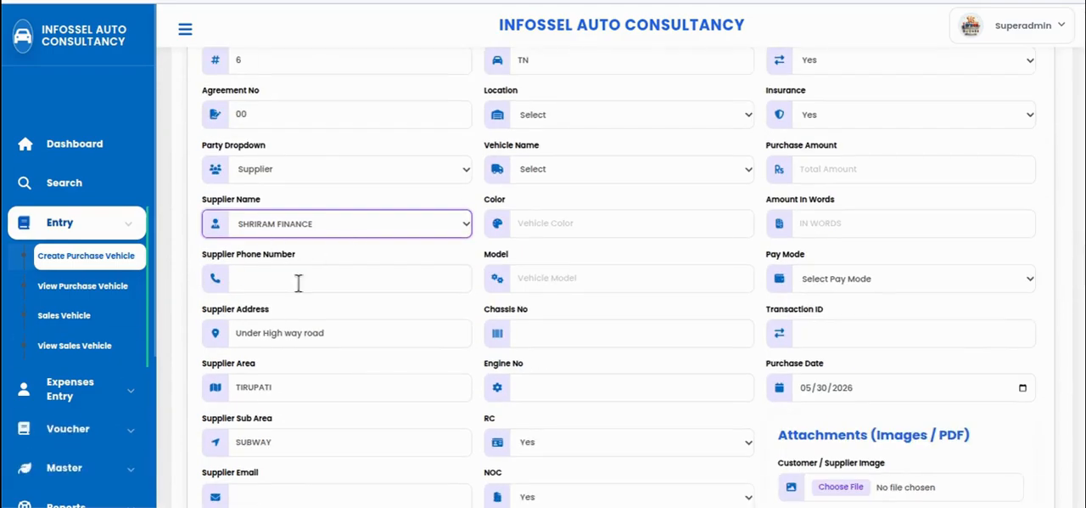
scroll(497, 339, "up", 2)
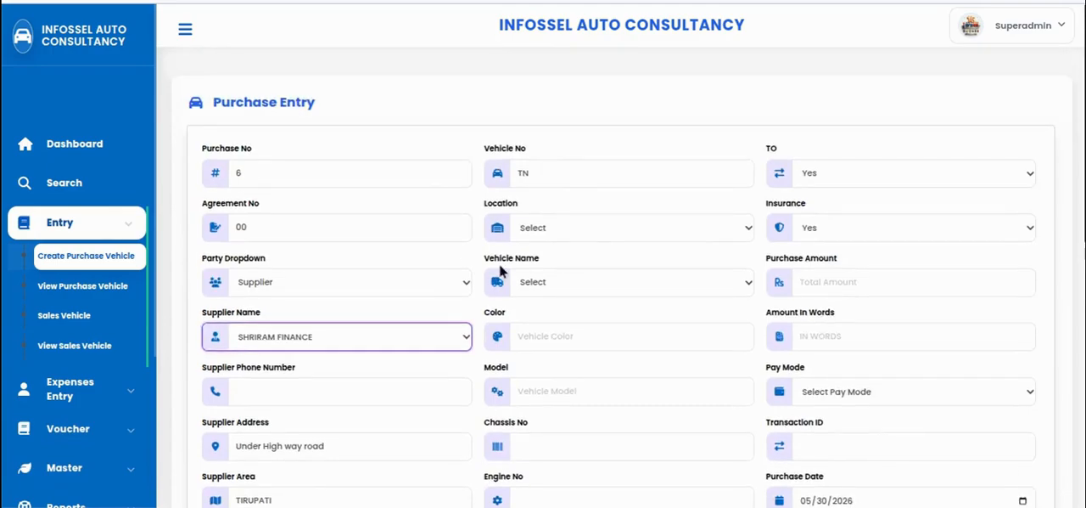
left_click(561, 174)
key("BackSpace")
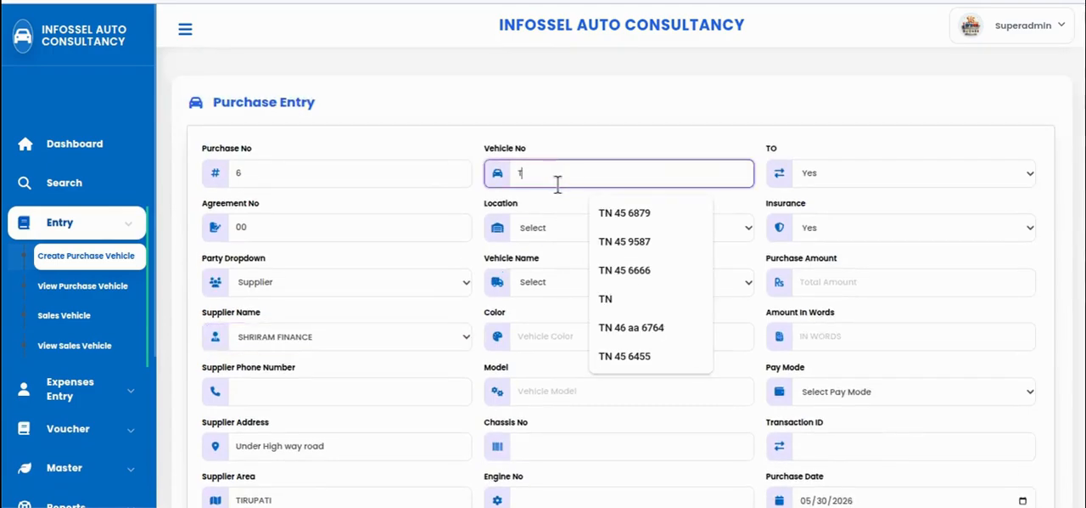
key("BackSpace")
type("AP")
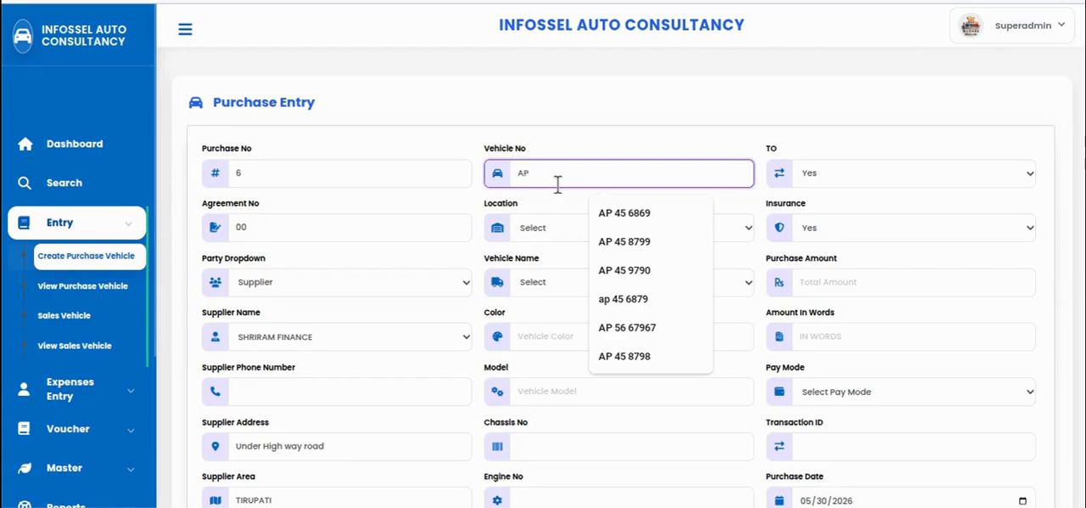
type(" 45 6879")
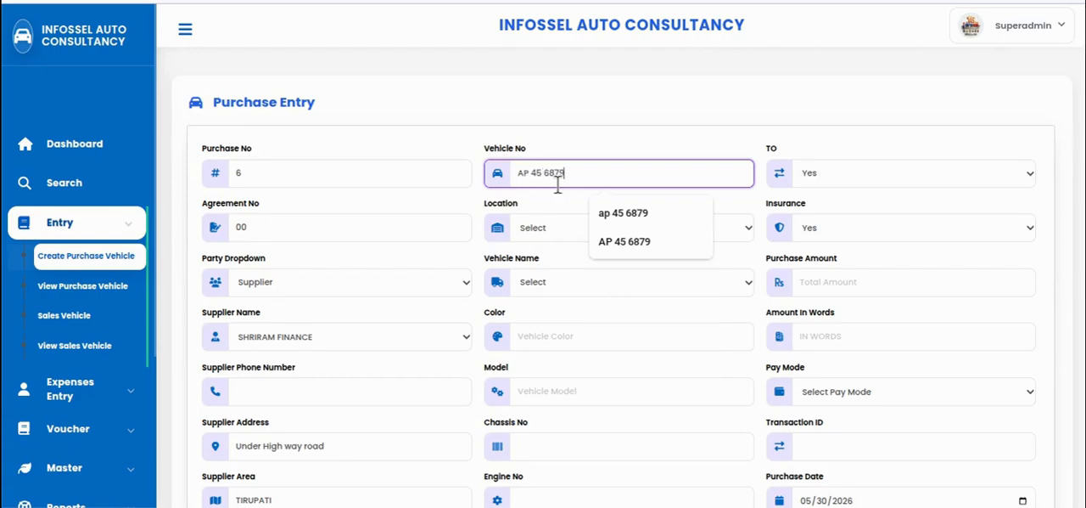
key("Tab")
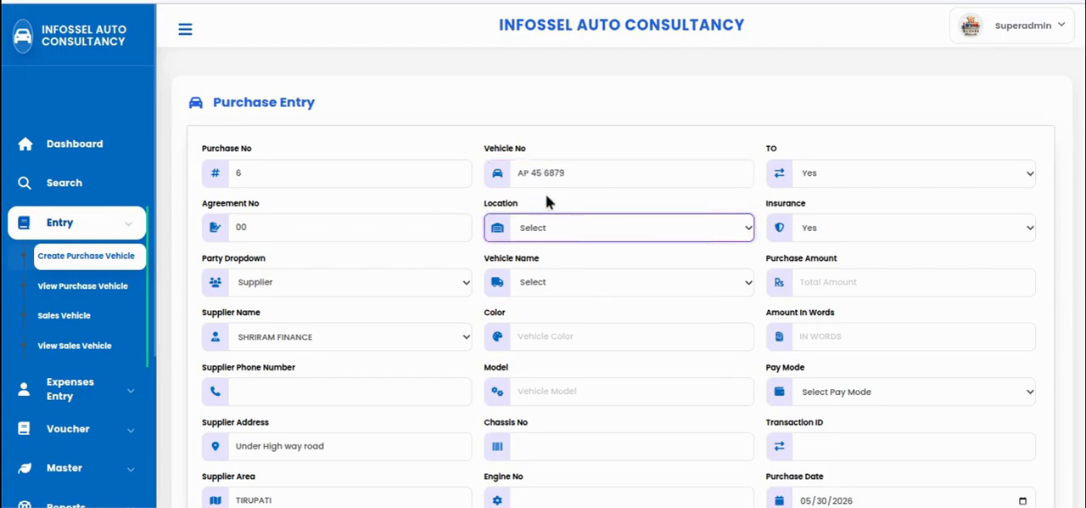
Set the purchased vehicle's location to MANAPPARAI and its vehicle name to BAJAJ DUKE
left_click(613, 239)
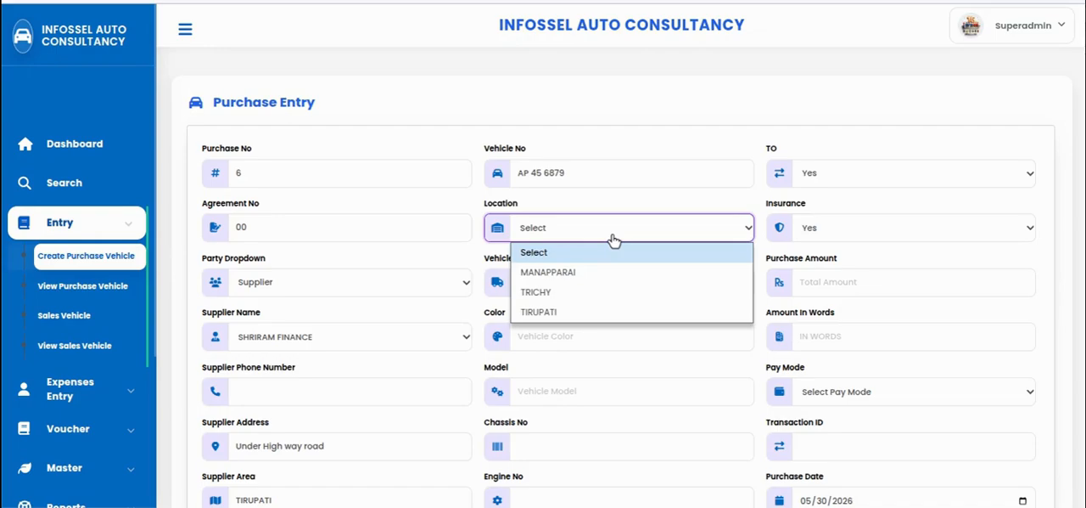
left_click(576, 275)
left_click(600, 282)
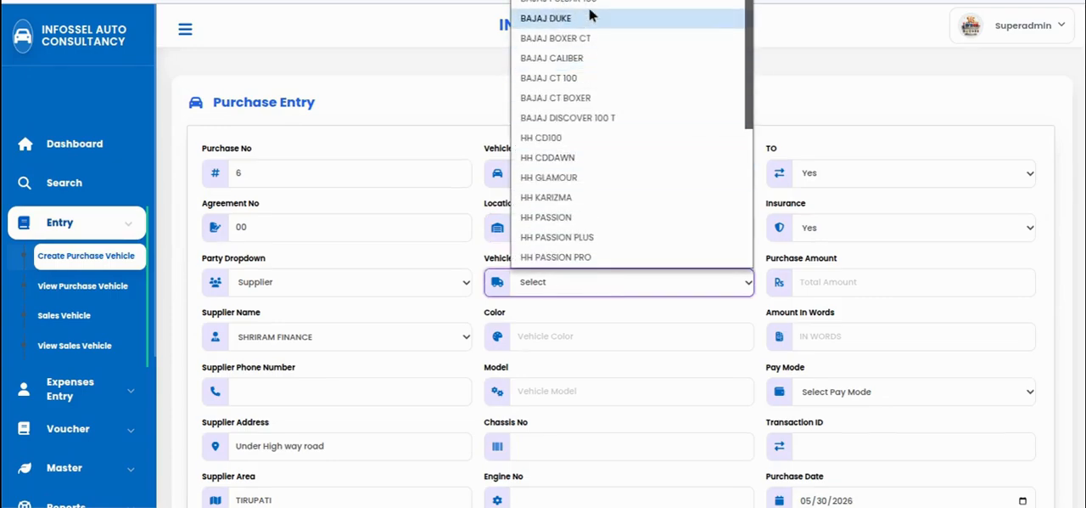
left_click(560, 18)
Enter BLACK as the vehicle's color and 2018 as its model
left_click(569, 340)
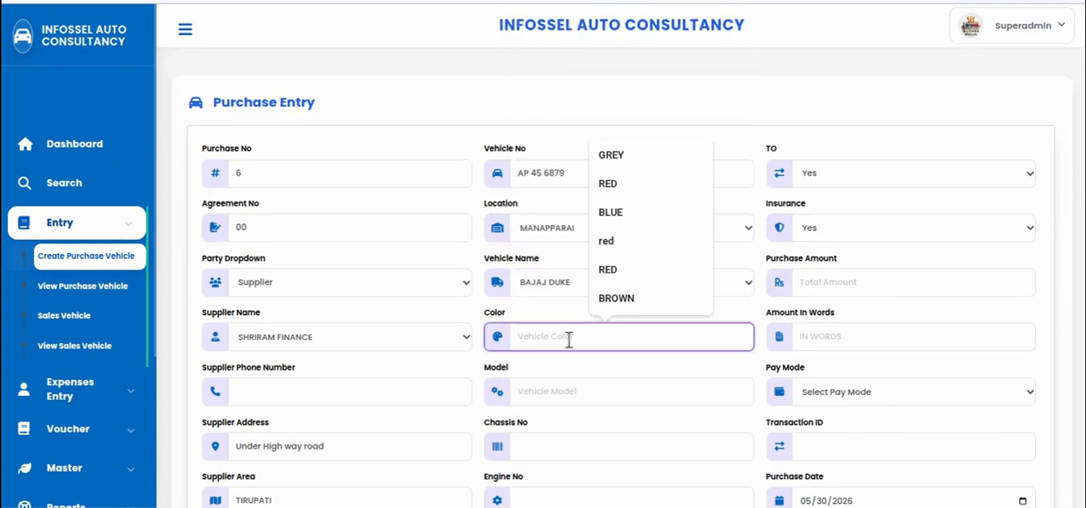
type("BLACK")
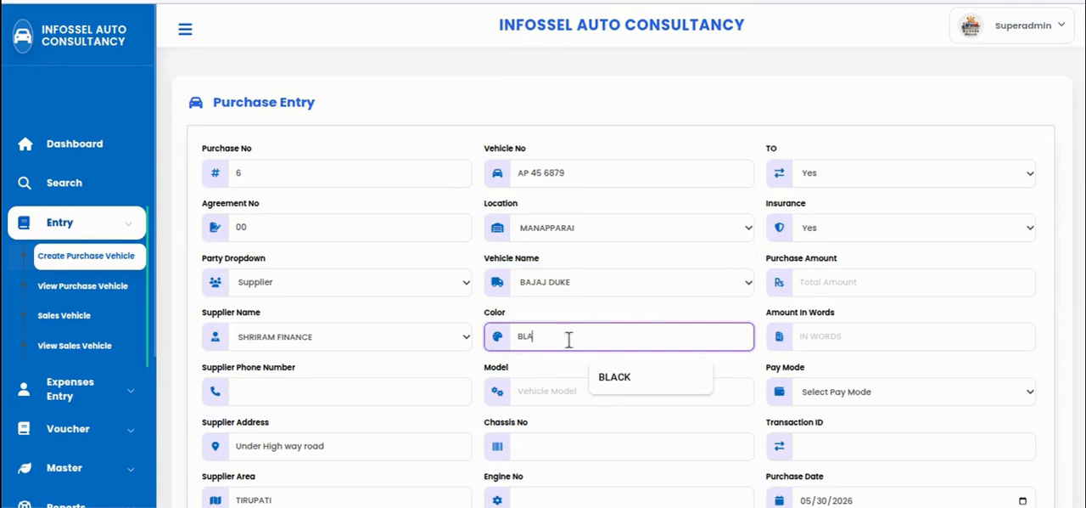
left_click(574, 392)
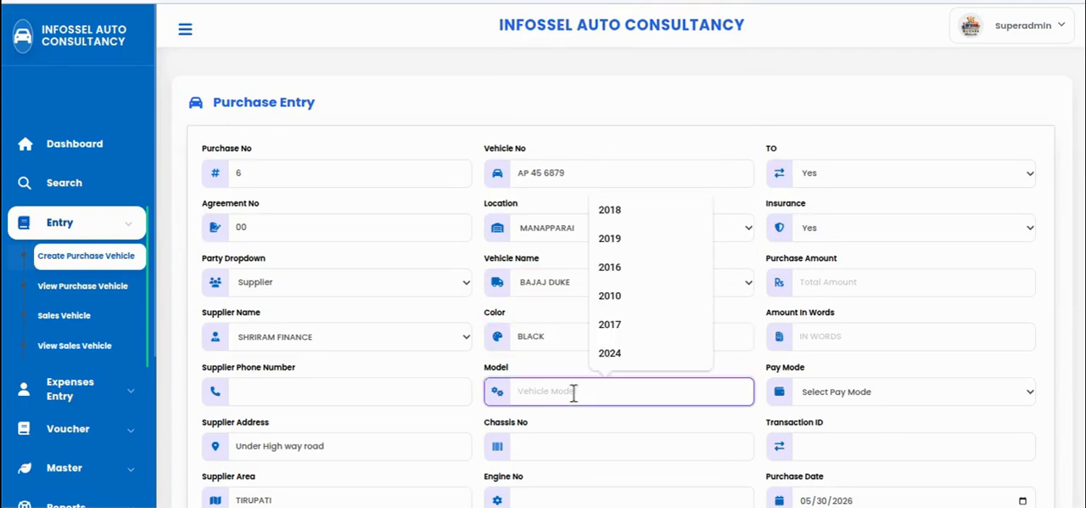
type("2018")
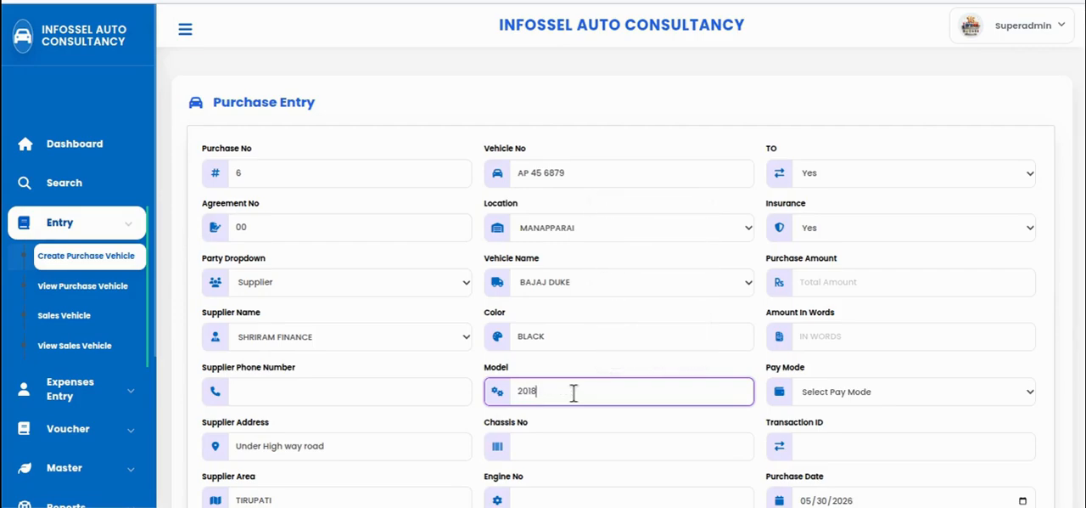
Enter hjvyu6t78iukn as the vehicle's chassis number and iuy89yoihk,n as its engine number
scroll(378, 325, "down", 1)
left_click(535, 396)
type("hjvyu6t78iukn")
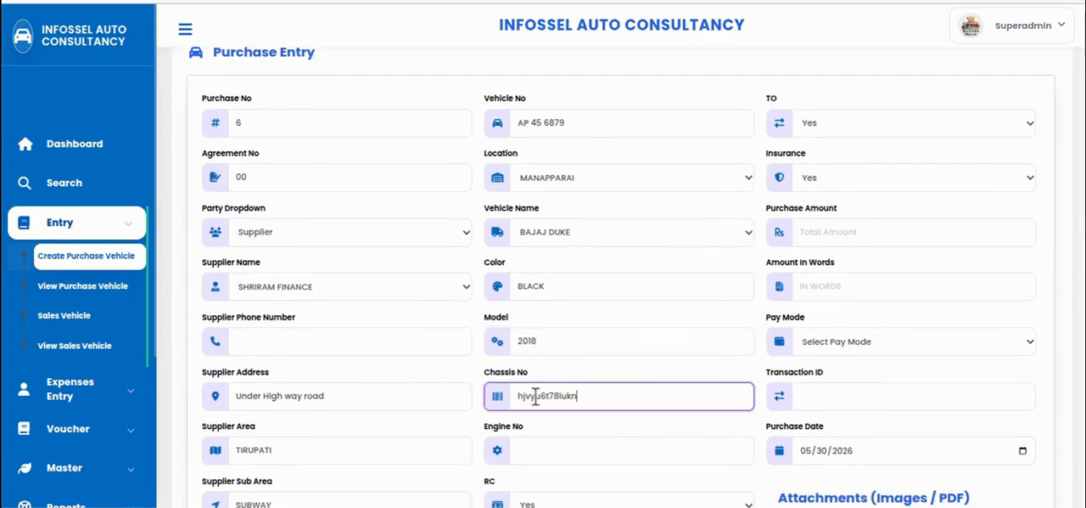
key("Tab")
type("iuy89yoihk,n")
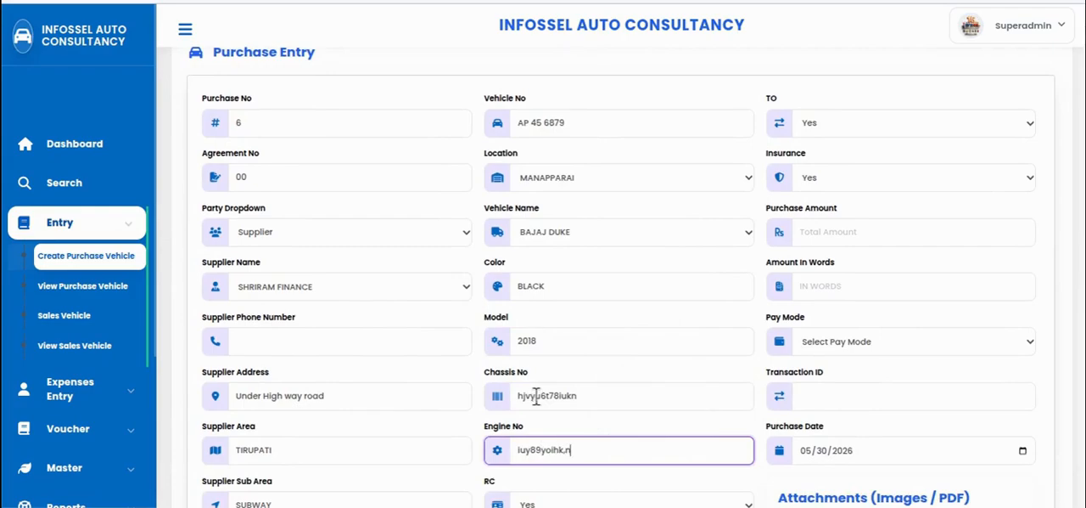
Set the RC status of the purchased vehicle to No
scroll(623, 396, "down", 1)
scroll(645, 378, "down", 3)
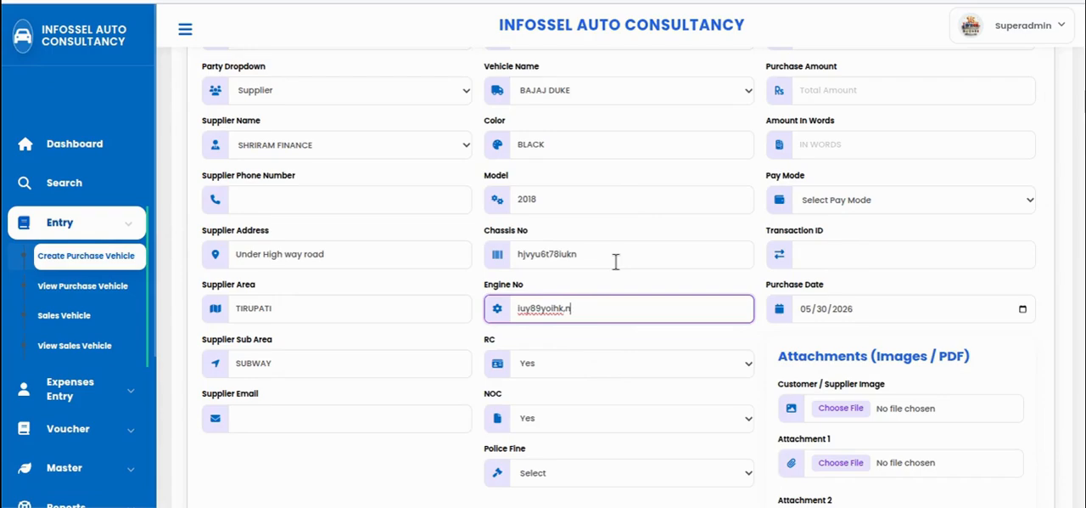
left_click(583, 370)
left_click(545, 397)
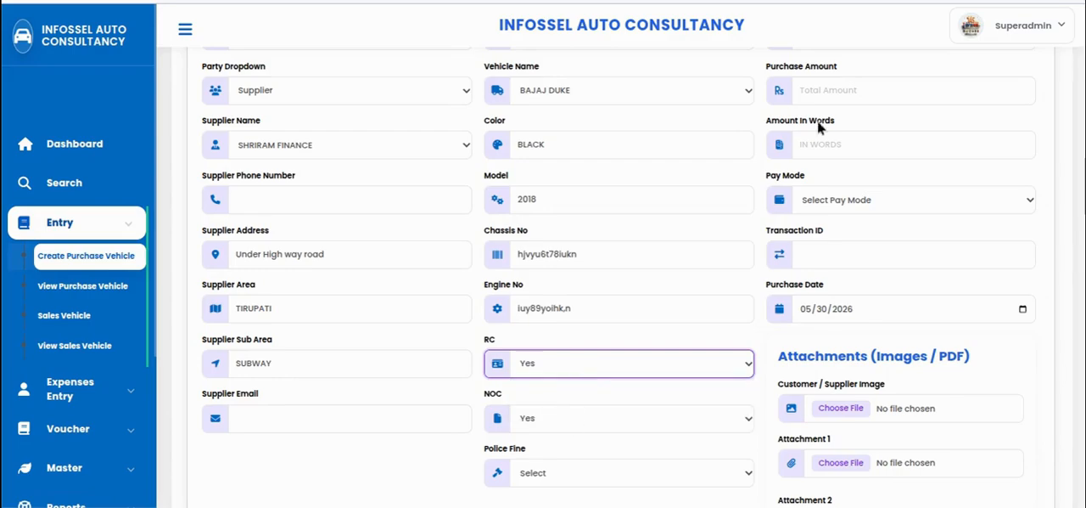
scroll(836, 130, "up", 3)
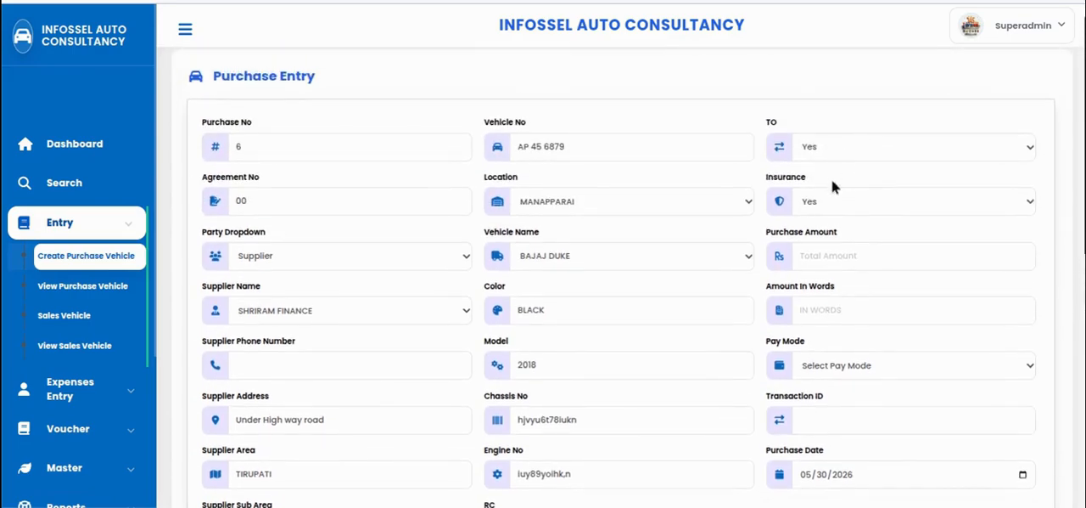
scroll(788, 273, "down", 5)
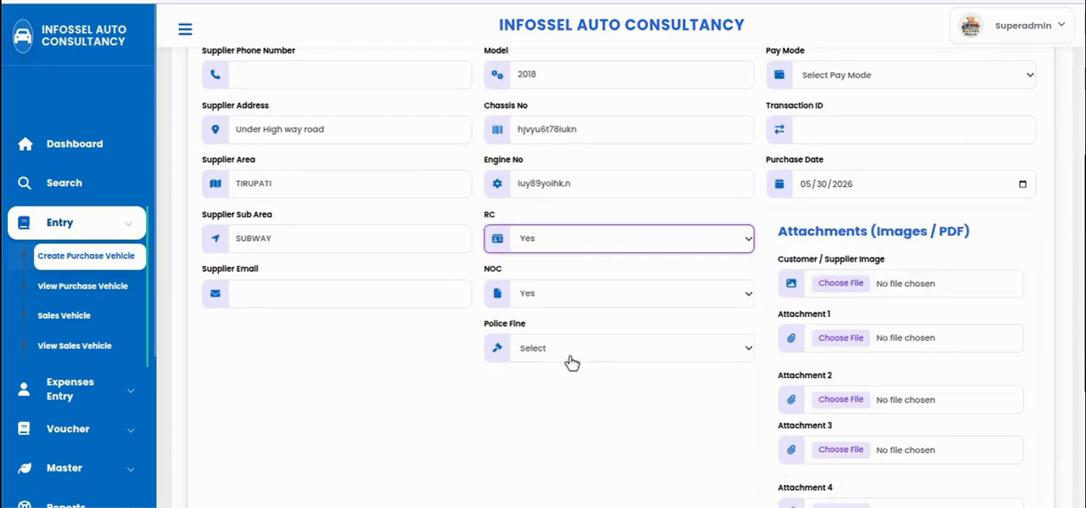
left_click(582, 242)
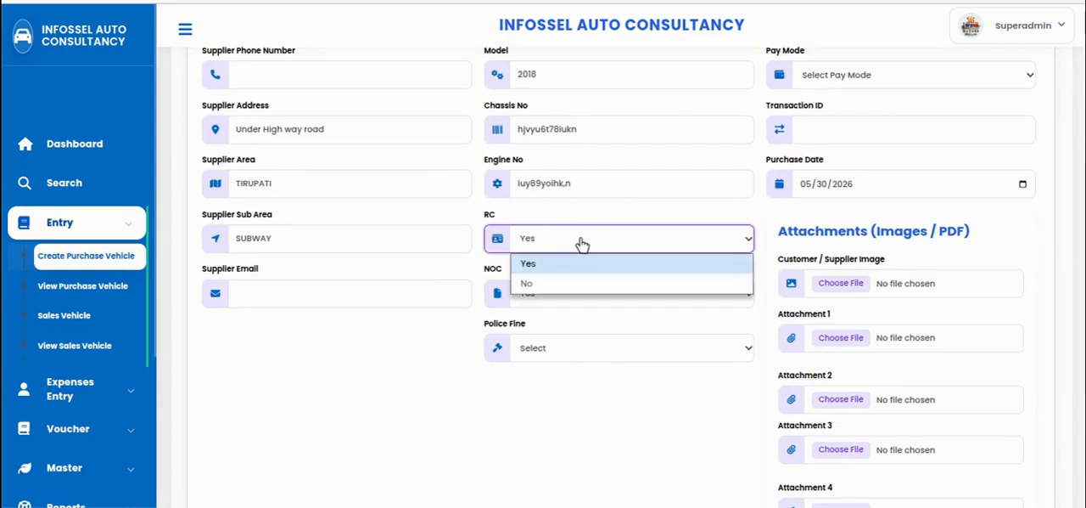
left_click(554, 282)
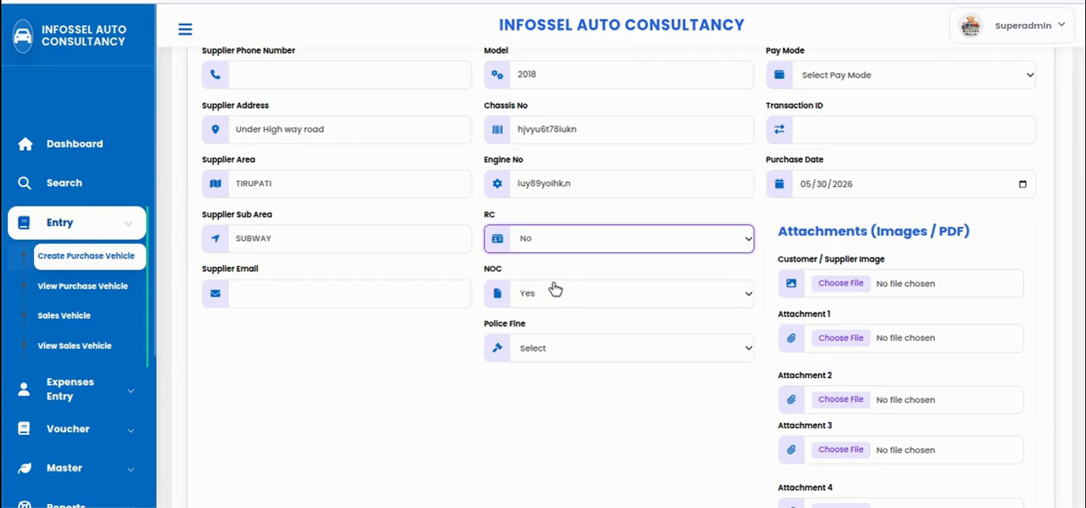
Set the purchased vehicle's RC and TO statuses to Yes and its insurance status to No
left_click(571, 238)
left_click(566, 263)
scroll(575, 299, "up", 5)
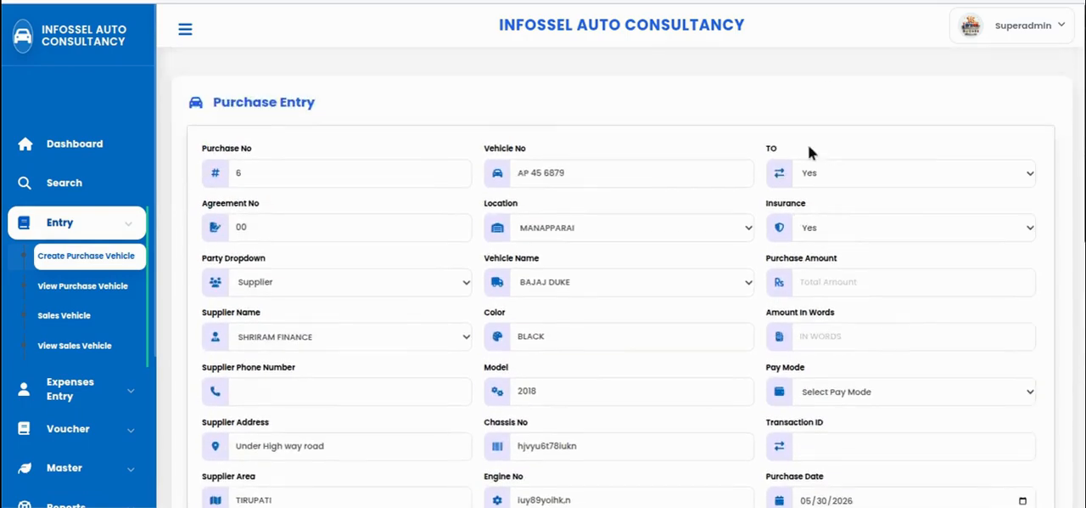
left_click(897, 182)
left_click(854, 185)
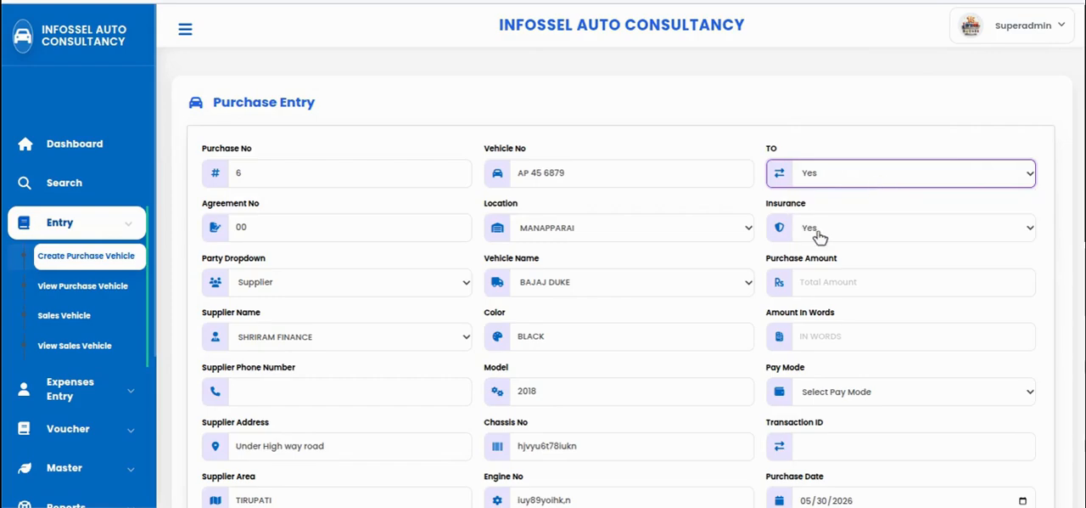
left_click(820, 236)
left_click(824, 274)
Set the purchased vehicle's RC status to No and its insurance status to Yes
scroll(569, 304, "down", 3)
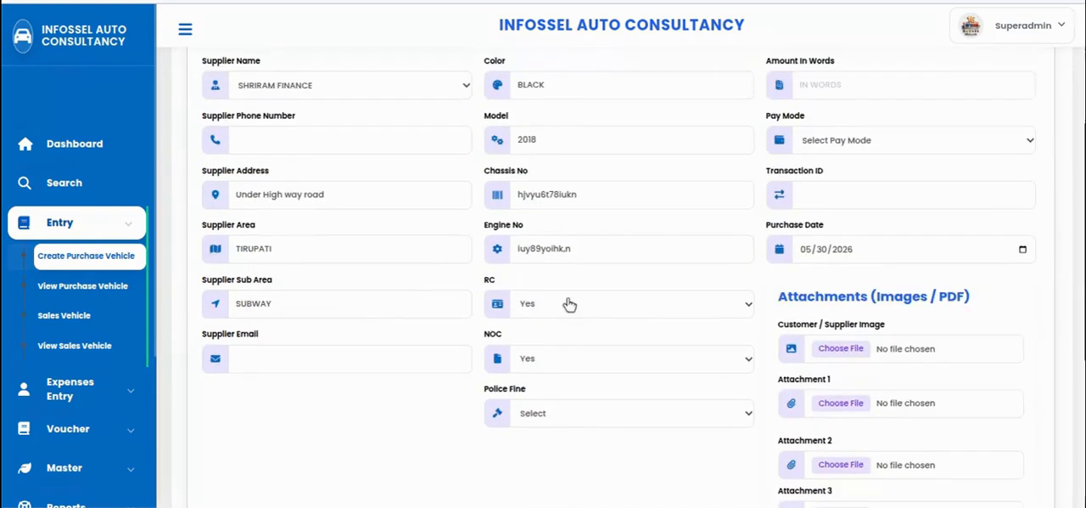
left_click(556, 307)
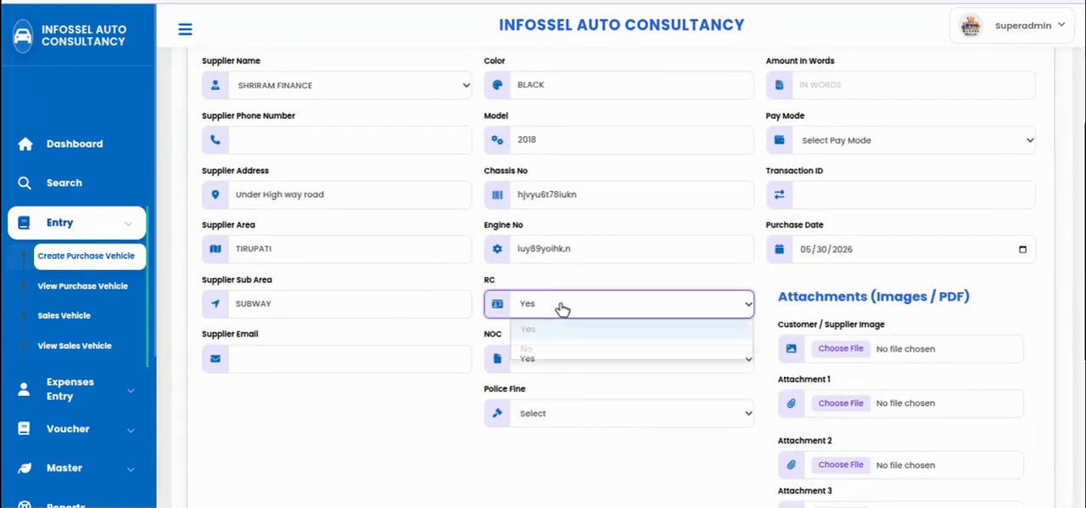
left_click(541, 348)
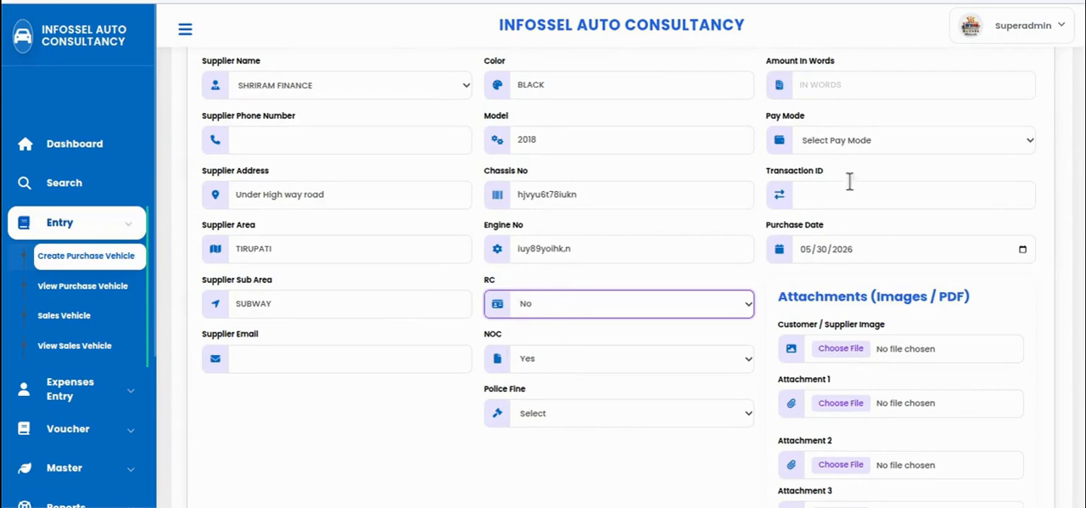
scroll(848, 181, "up", 3)
left_click(839, 231)
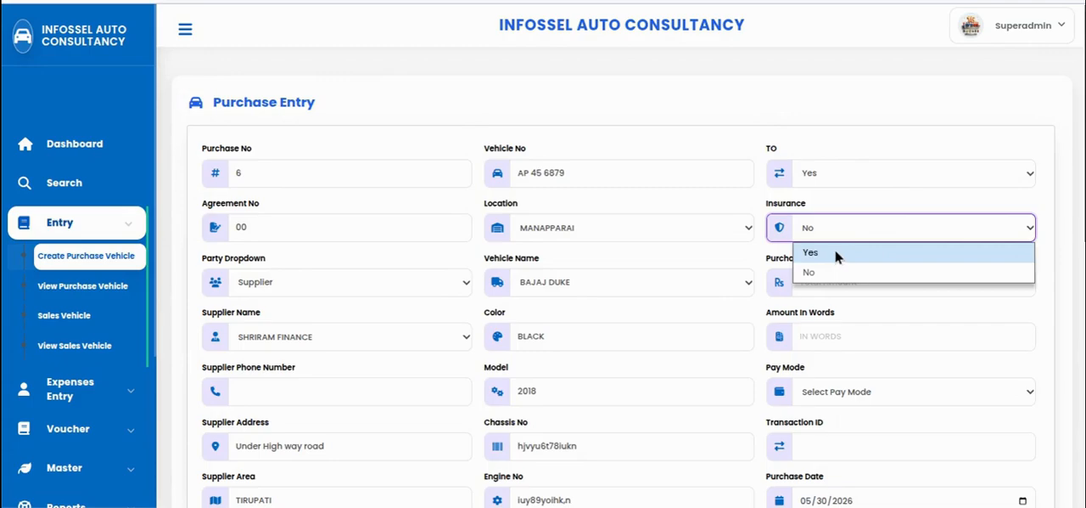
left_click(836, 251)
Set the NOC status of the purchased vehicle to No
scroll(589, 163, "down", 6)
scroll(532, 283, "up", 2)
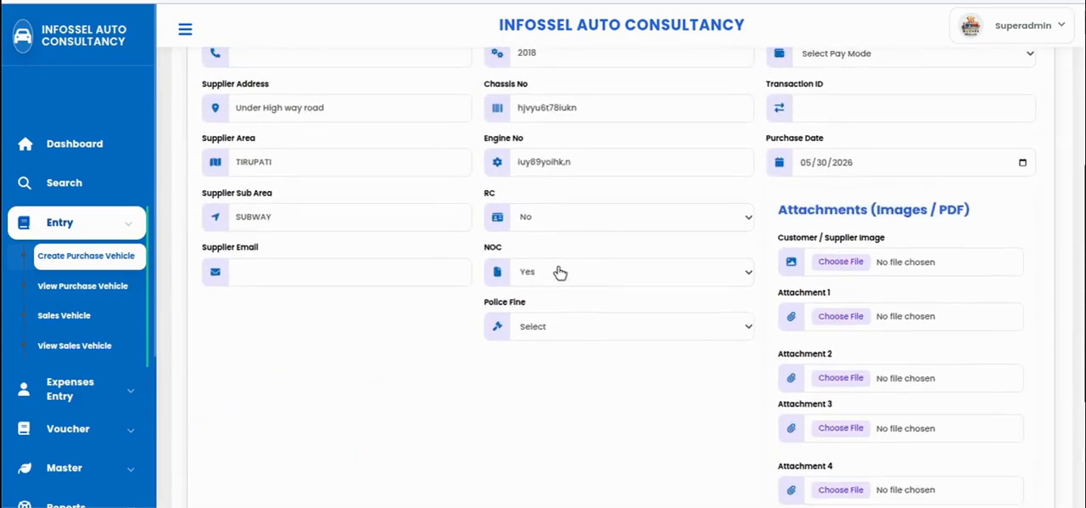
left_click(559, 271)
left_click(544, 296)
left_click(547, 276)
left_click(557, 313)
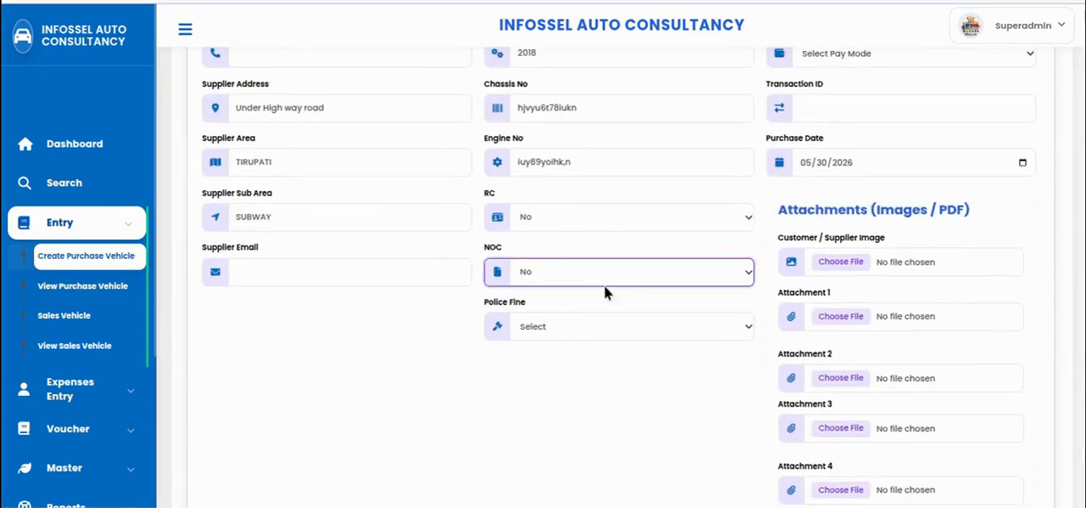
Mark the vehicle as having a police fine and enter 1500 as the fine amount
left_click(629, 331)
left_click(610, 370)
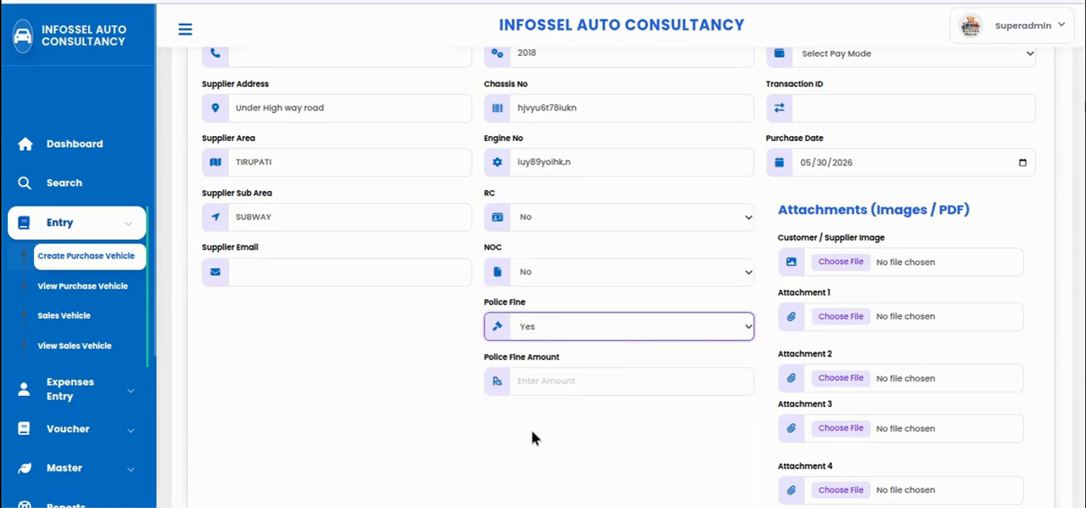
left_click(563, 384)
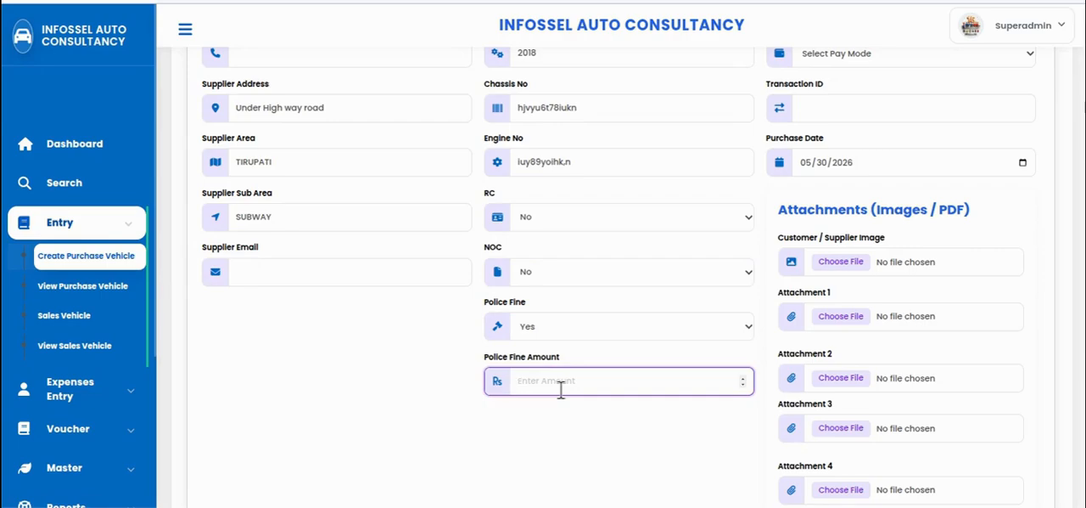
type("1500")
Enter a purchase amount of 45000 and choose Cash A/c as the pay mode
scroll(873, 255, "up", 5)
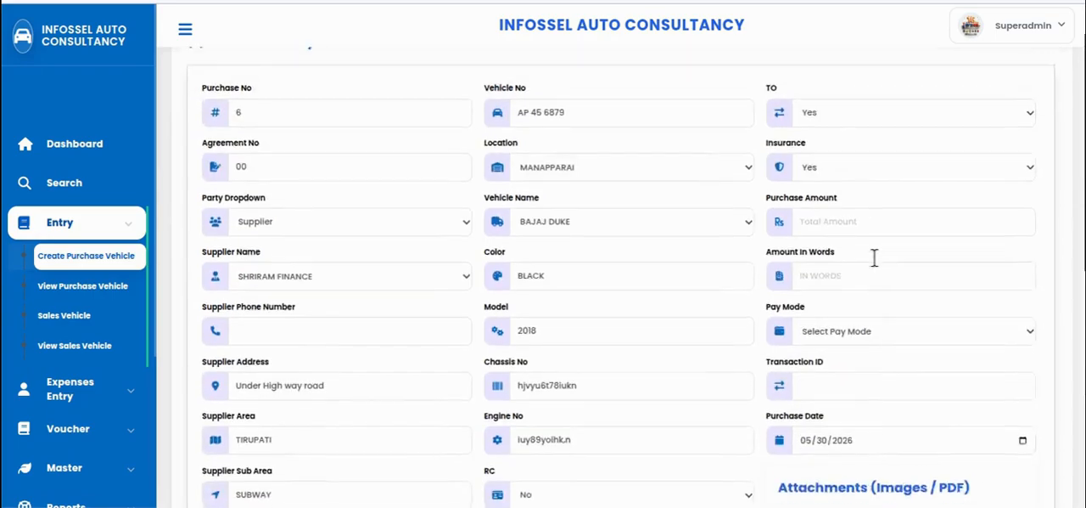
left_click(831, 245)
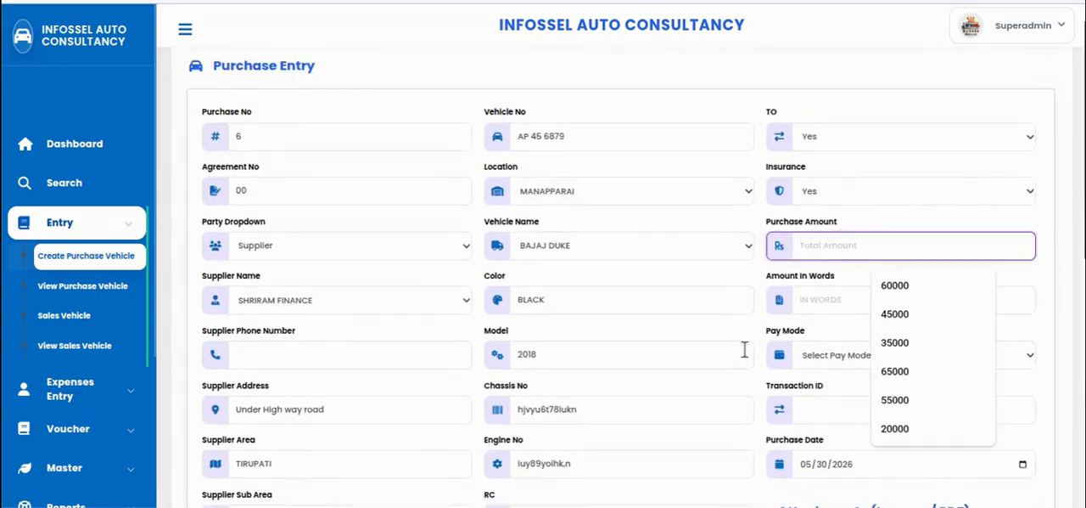
type("450000")
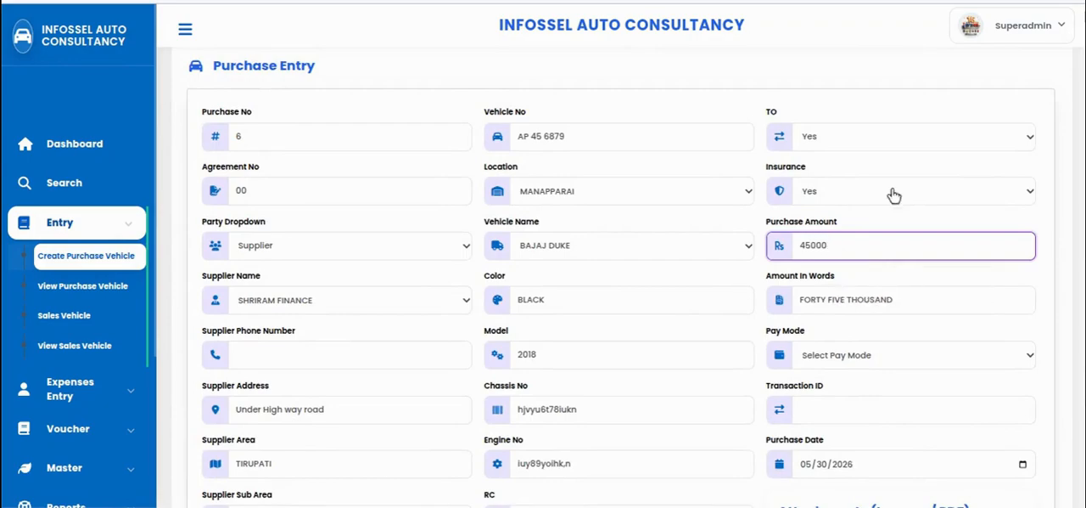
left_click(854, 354)
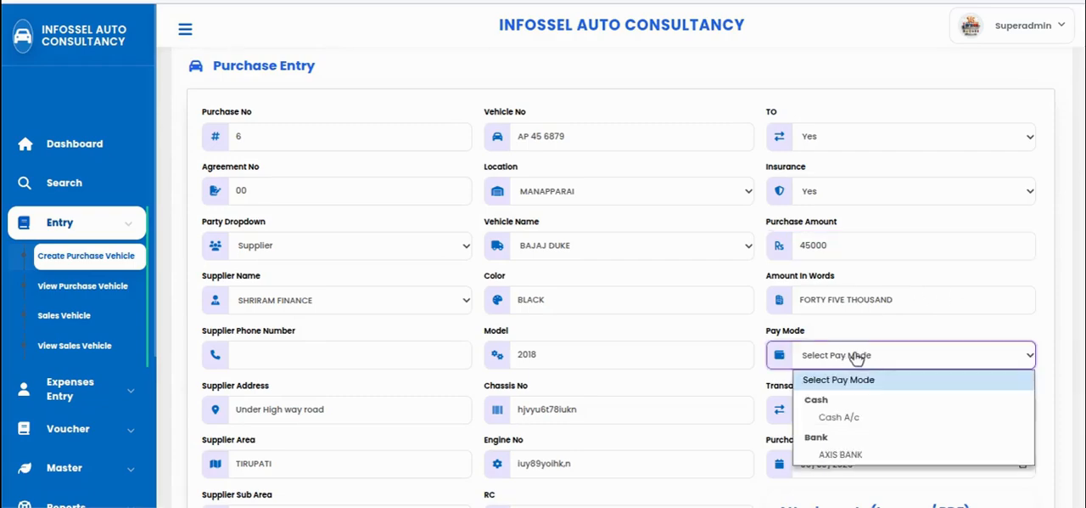
left_click(839, 417)
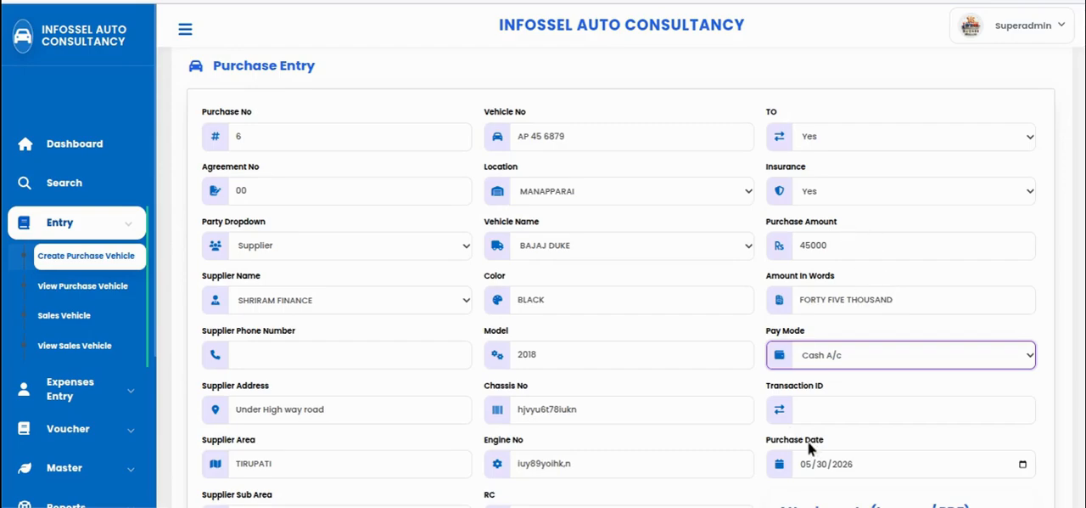
Attach New Project.jpeg from the Status Color - DP folder as the customer/supplier image
scroll(899, 382, "down", 2)
scroll(1019, 320, "down", 2)
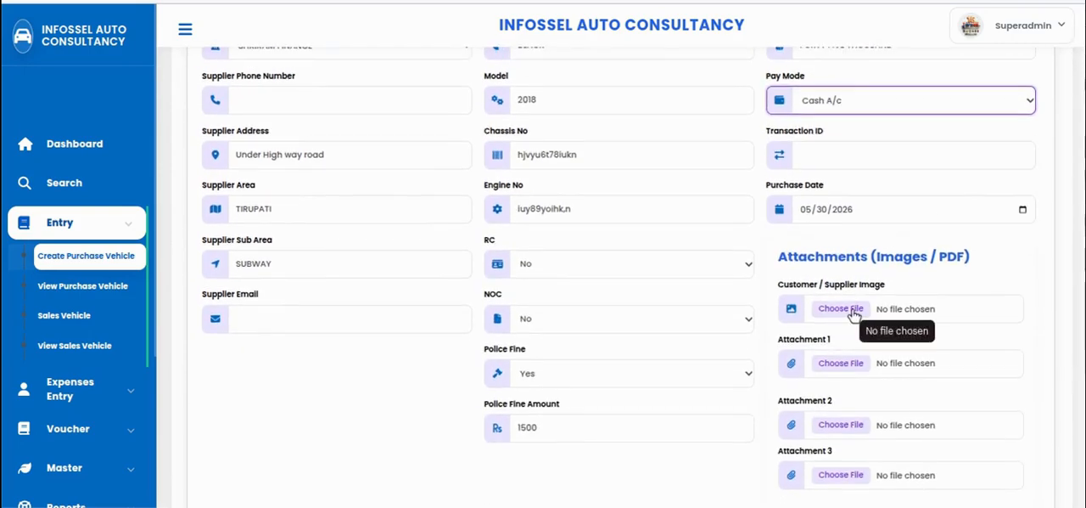
left_click(842, 309)
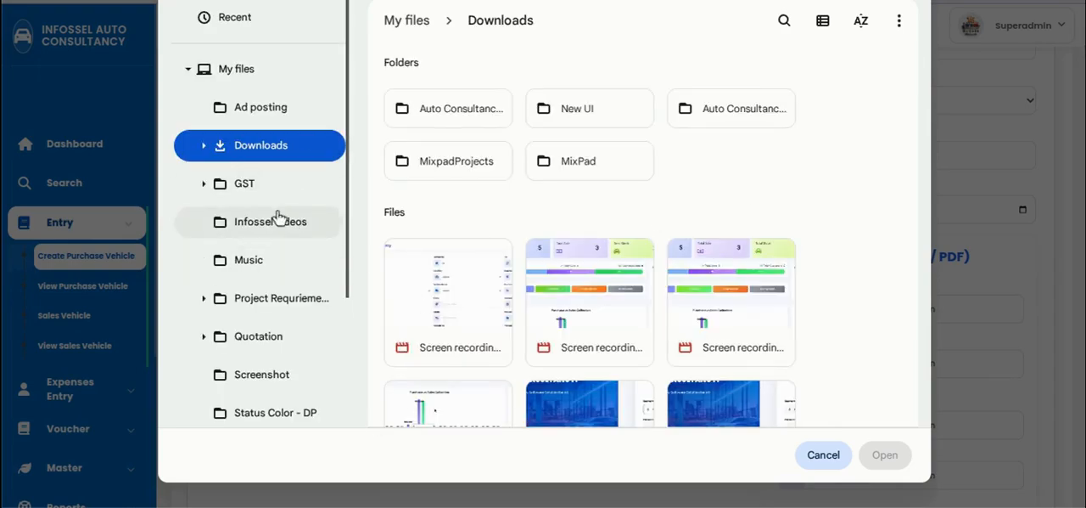
scroll(302, 336, "down", 2)
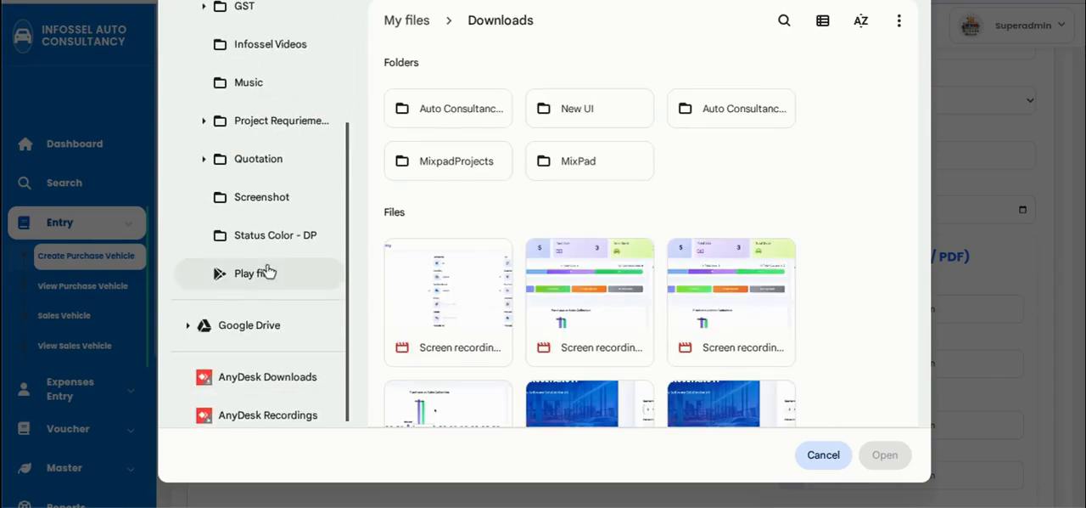
left_click(263, 235)
left_click(611, 285)
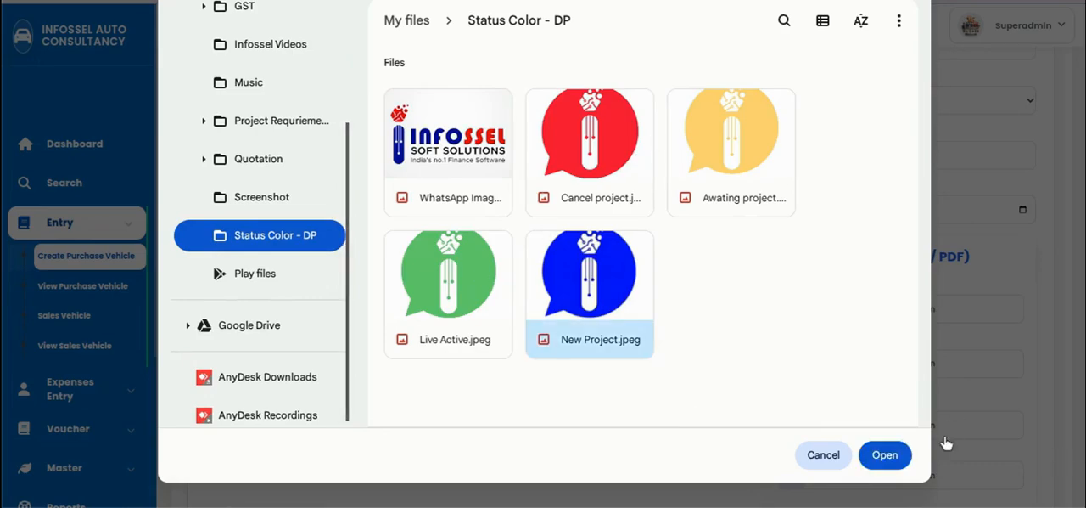
left_click(878, 455)
Save the completed vehicle purchase entry
scroll(764, 382, "down", 4)
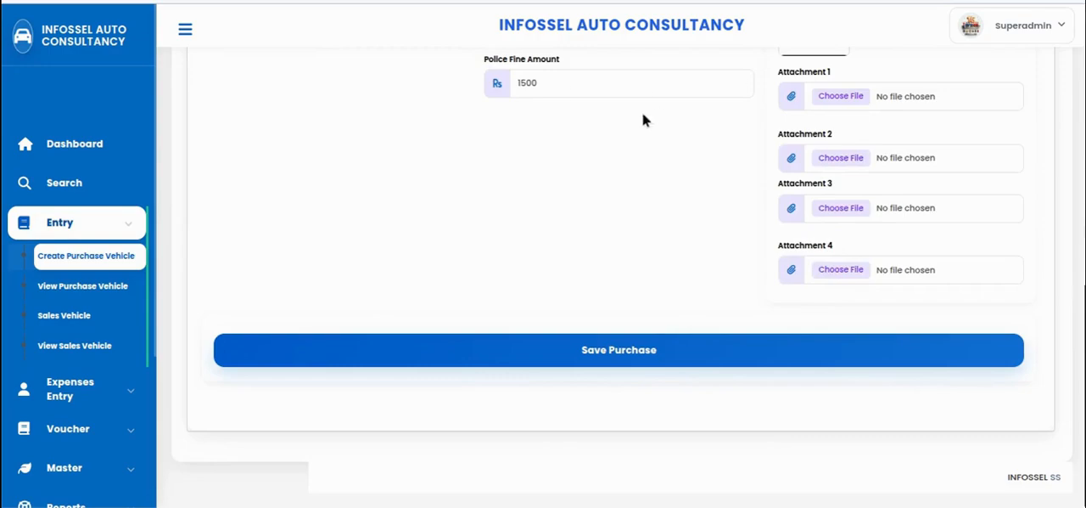
scroll(666, 106, "up", 4)
scroll(684, 95, "down", 4)
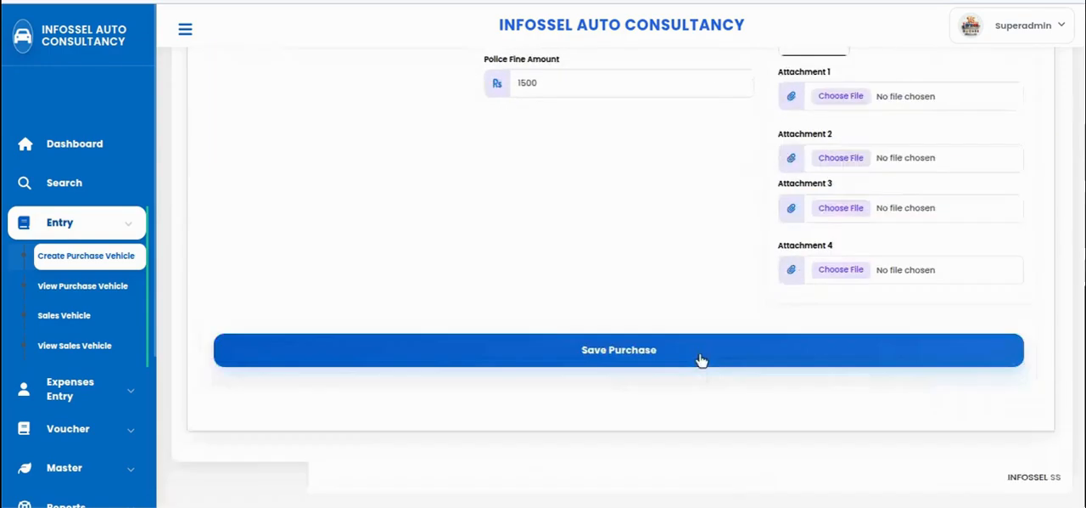
left_click(605, 350)
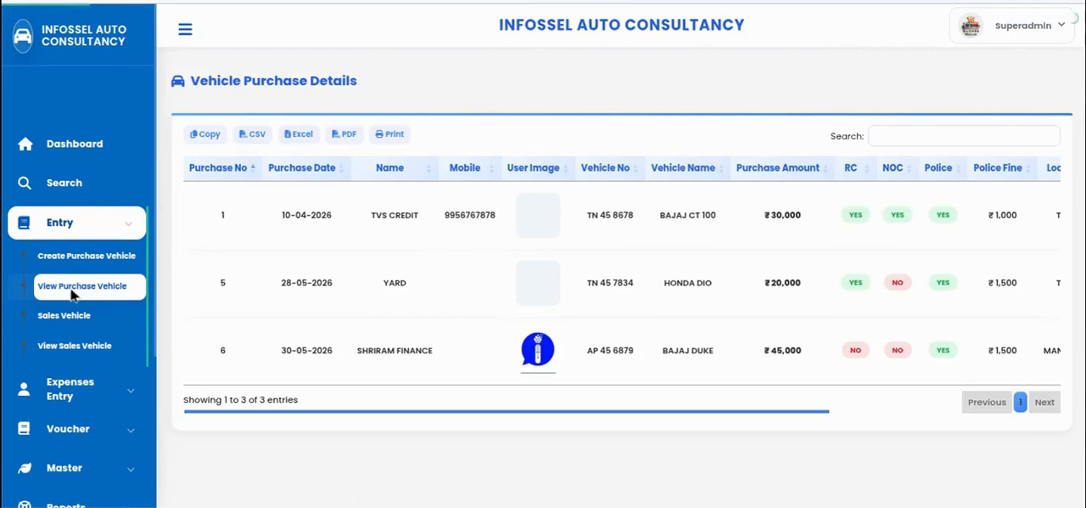
Review the list of purchased vehicles, examining the SHRIRAM FINANCE entry
left_click(77, 286)
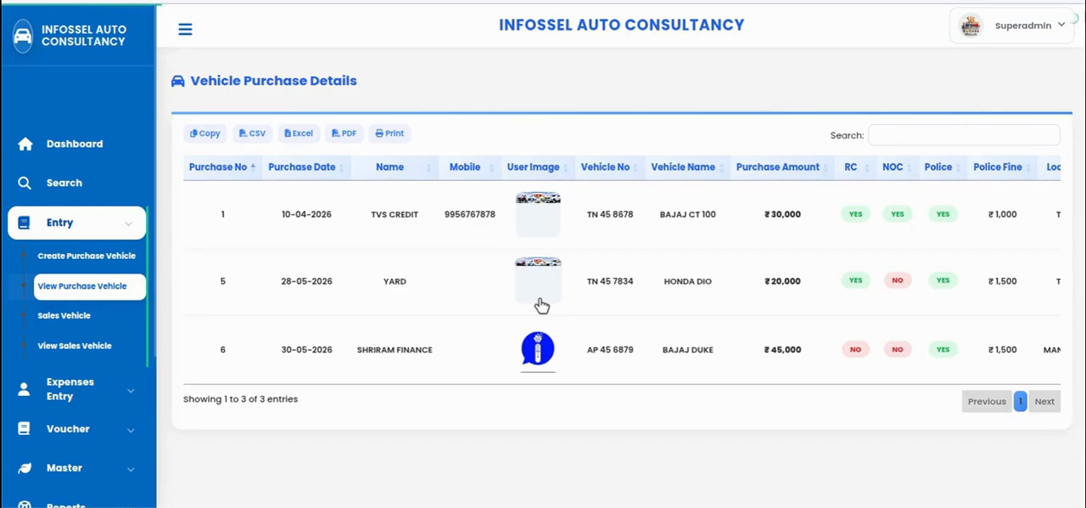
left_click_drag(625, 410, 902, 407)
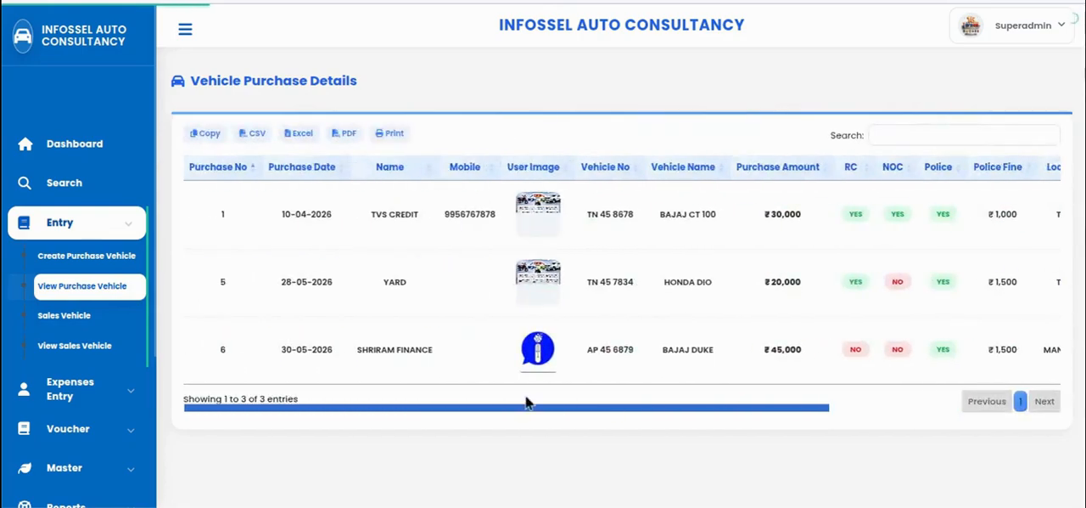
left_click_drag(527, 403, 992, 412)
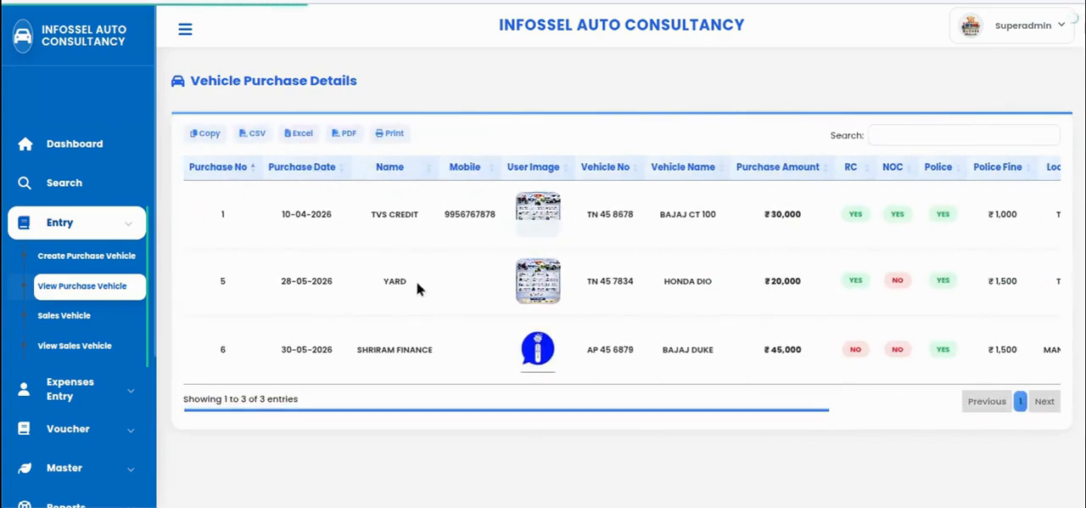
left_click_drag(358, 348, 433, 348)
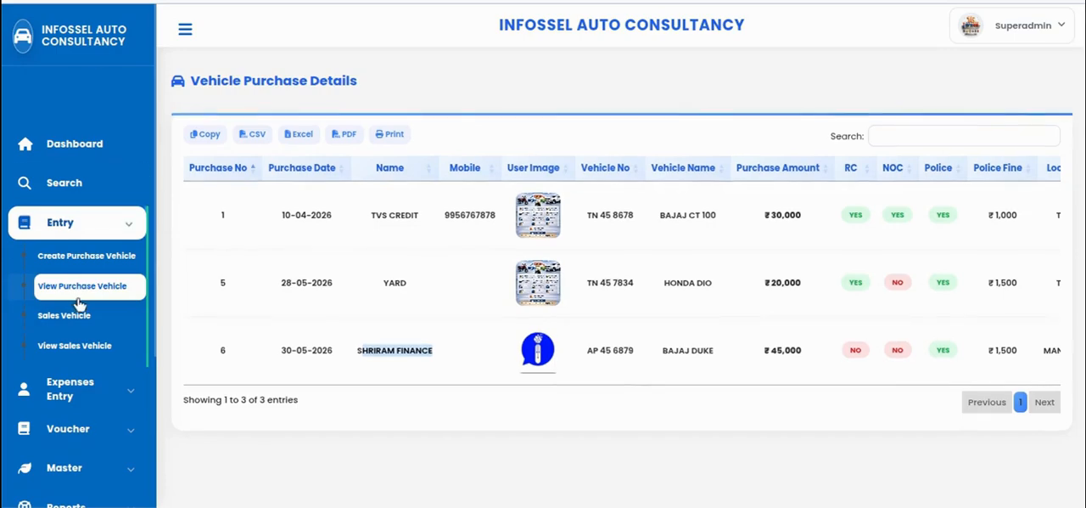
Start a new expense entry and load the BAJAJ DUKE purchase into its first row by purchase number
left_click(85, 396)
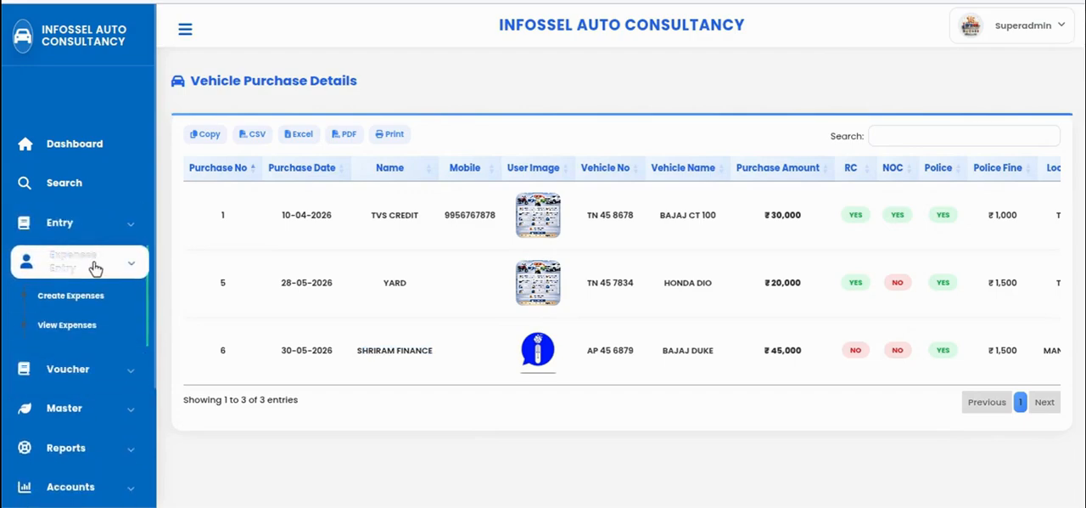
left_click(71, 302)
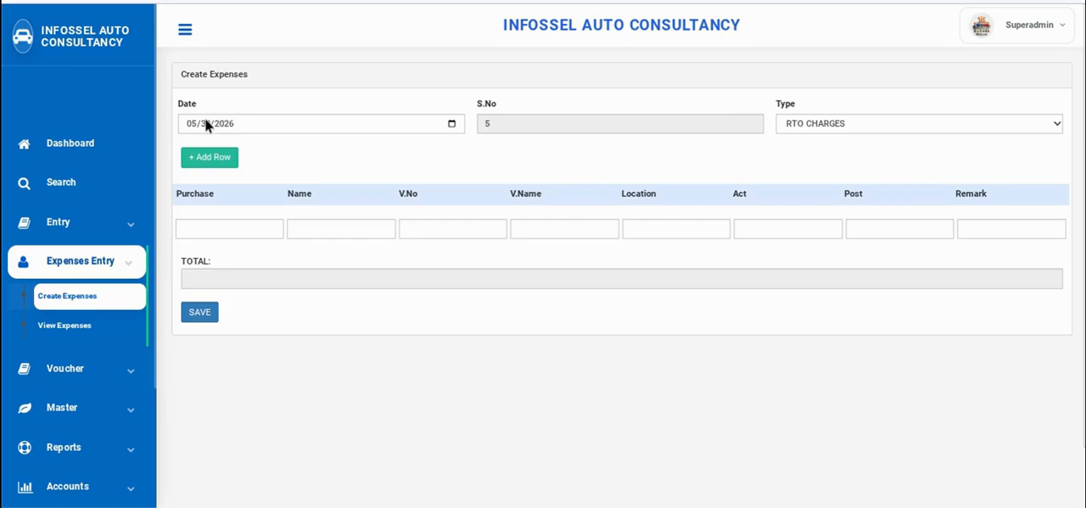
left_click(881, 132)
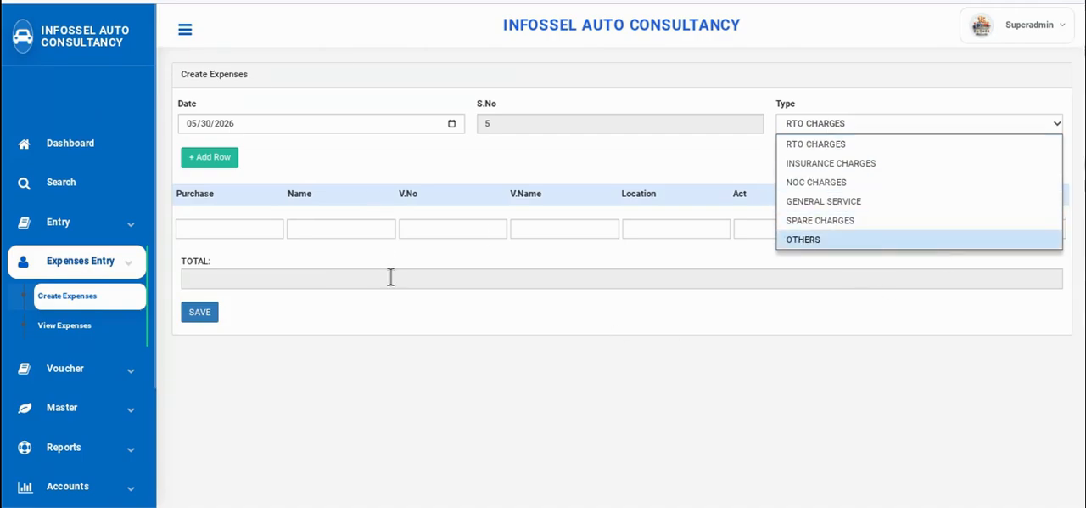
left_click(221, 228)
left_click(223, 228)
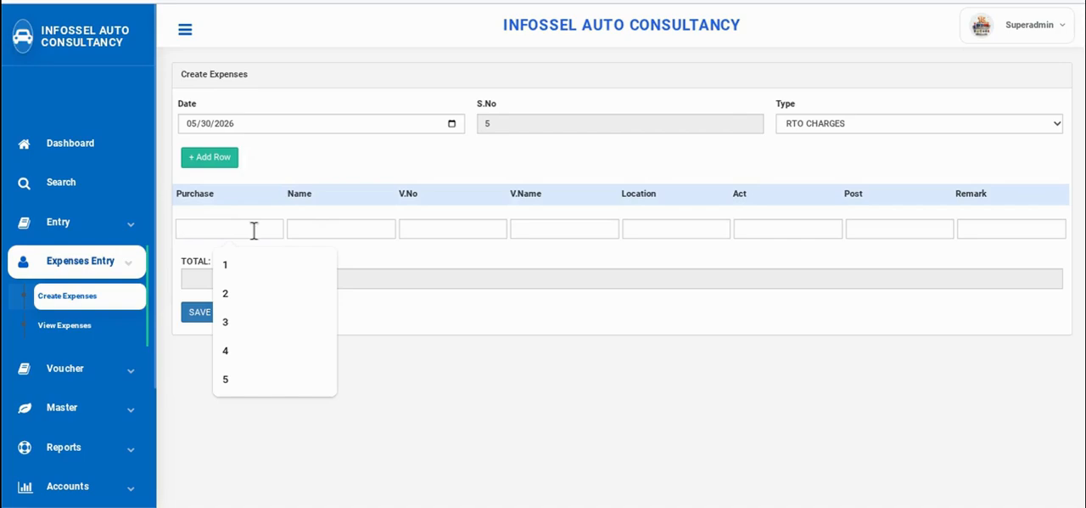
key("Tab")
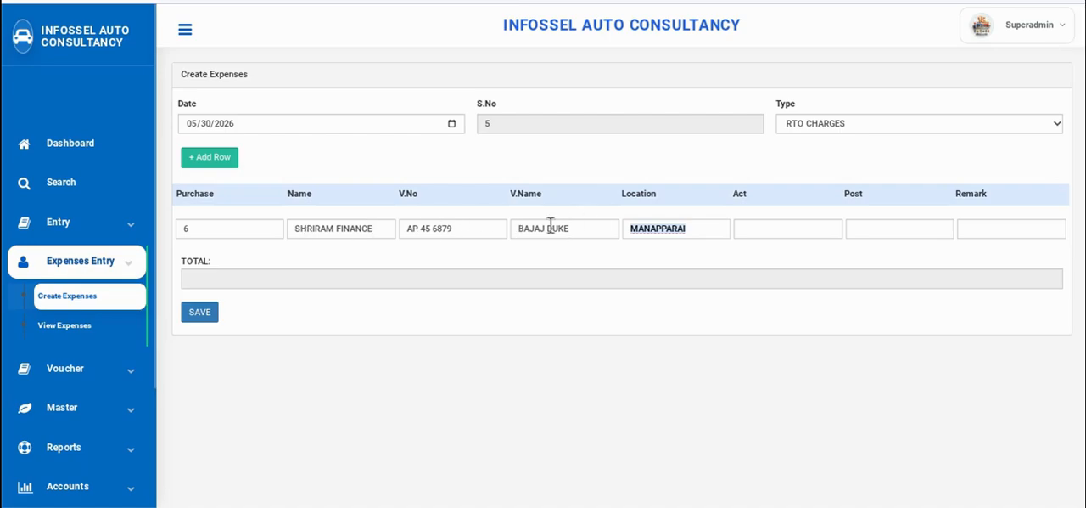
Set the expense type to OTHERS for the BAJAJ DUKE expense entry
left_click(785, 227)
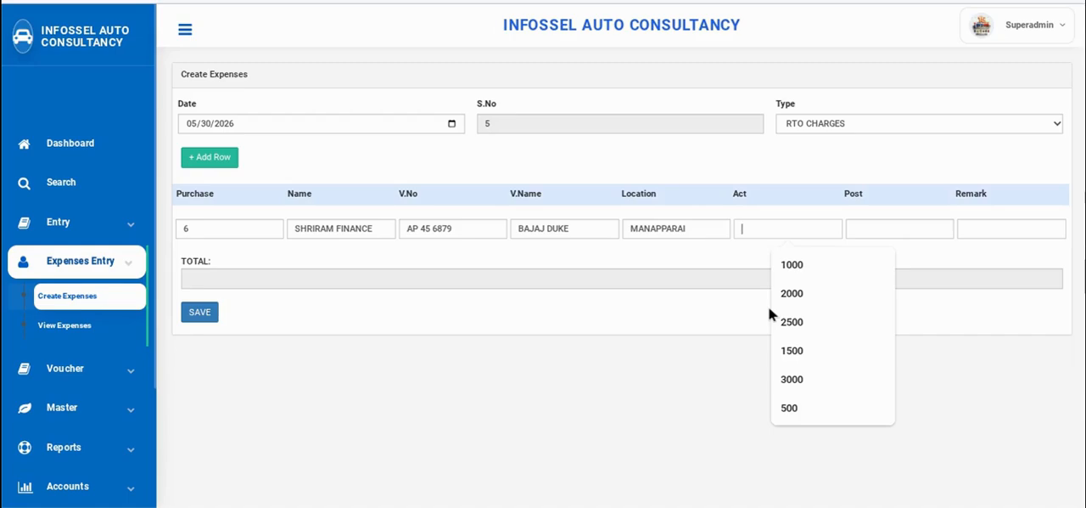
left_click(889, 127)
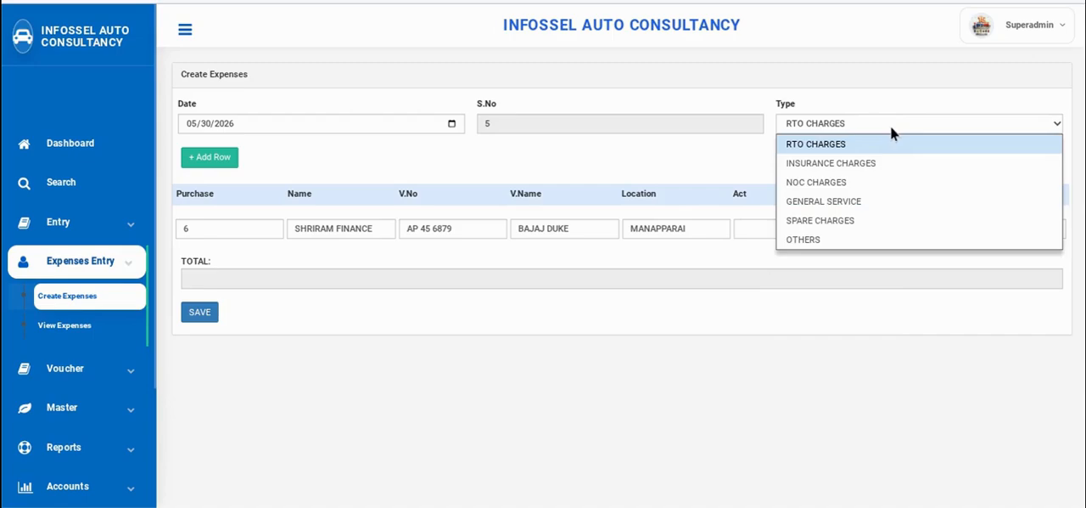
left_click(874, 202)
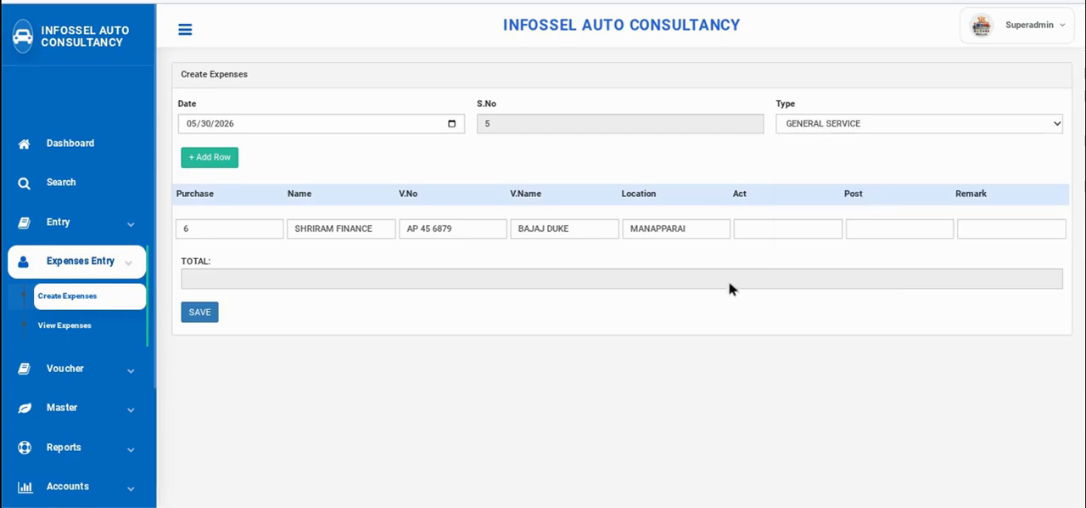
left_click(857, 129)
left_click(812, 238)
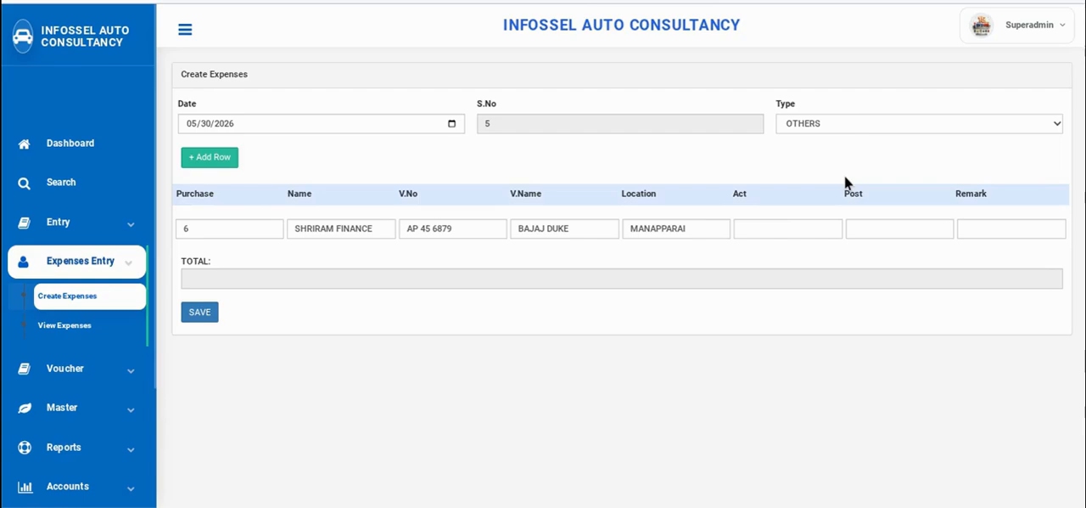
Enter 1000 as the Act amount in the vehicle's expense row
left_click(761, 228)
type("10000")
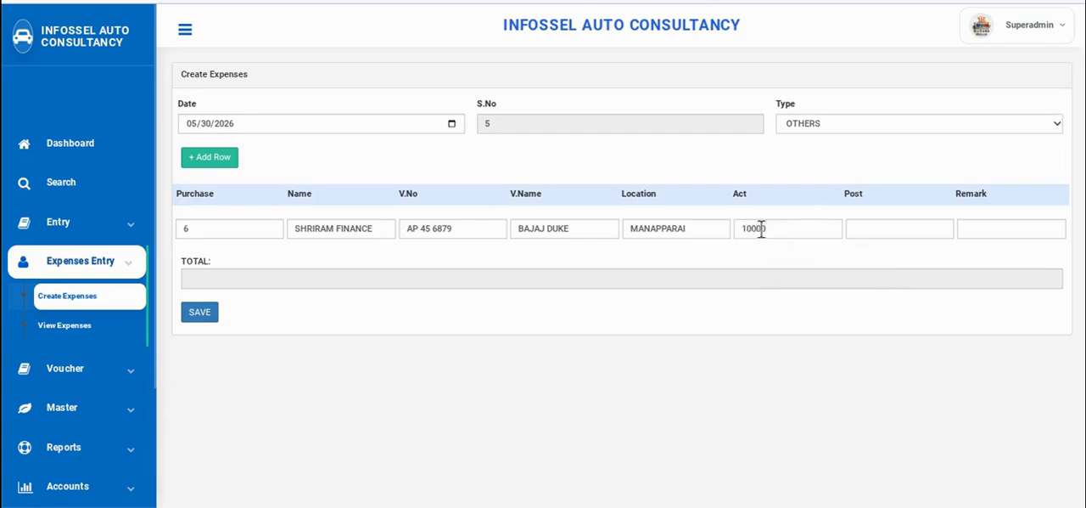
key("BackSpace")
Set the BAJAJ DUKE expense row's Post amount to 1000 and its remark to GENERAL SERVICES
left_click(874, 225)
type("10000")
left_click(990, 224)
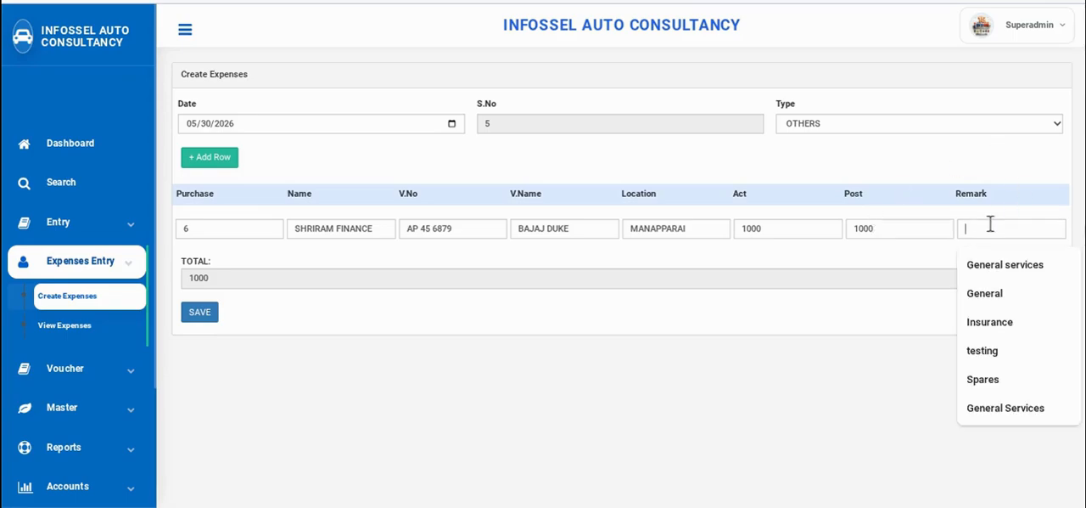
type("General")
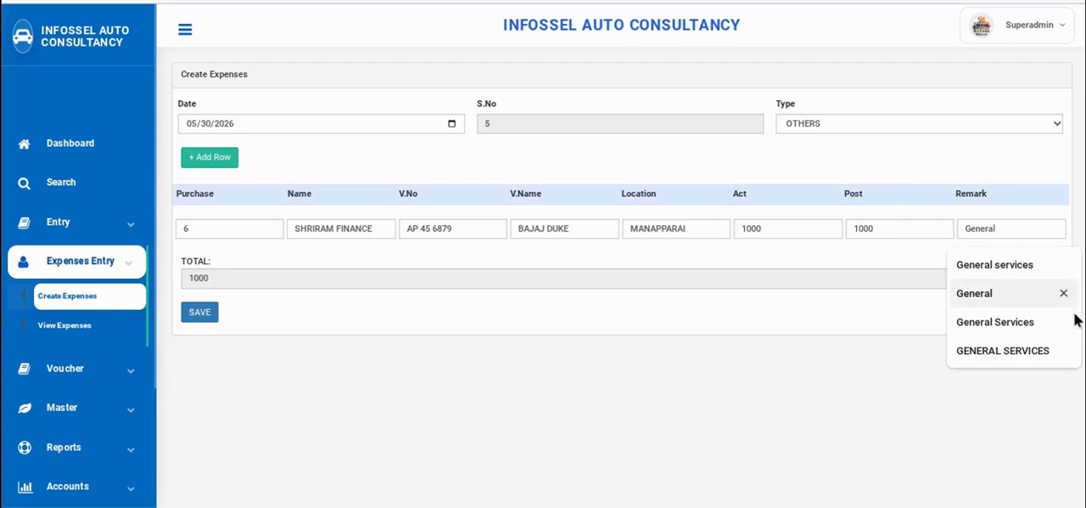
left_click(1002, 348)
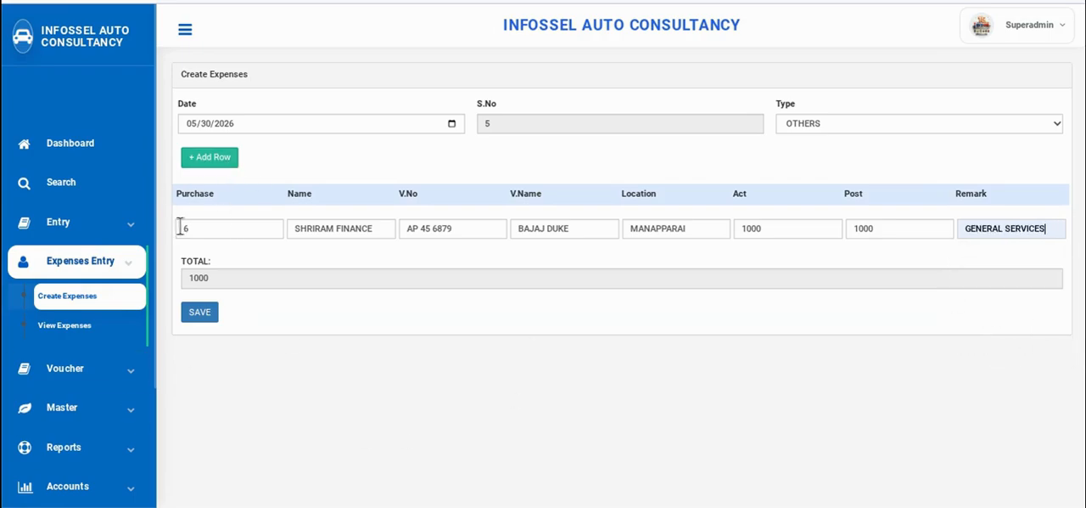
Add a second expense row for purchase number 6 with Act and Post amounts of 500 each
left_click(218, 160)
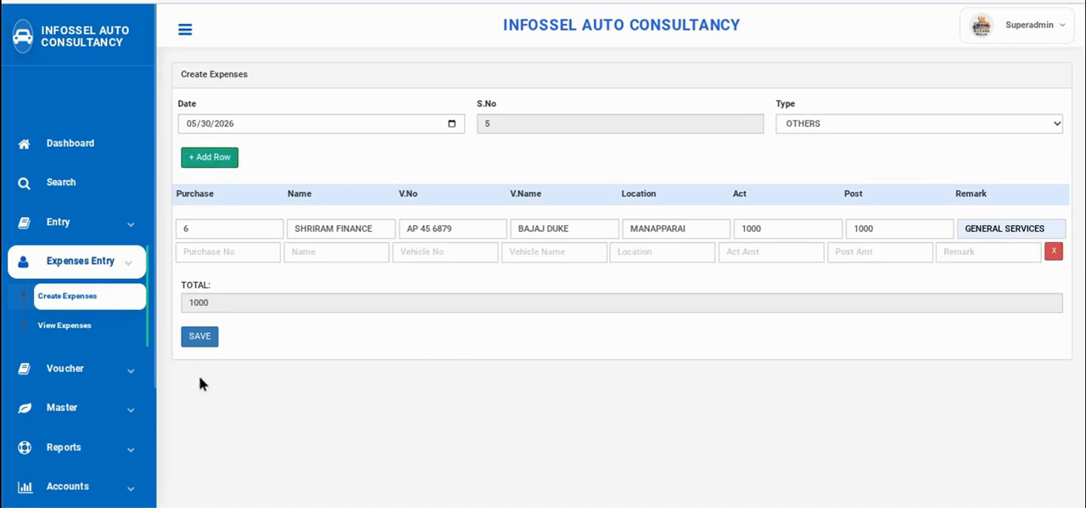
left_click(202, 248)
type("6")
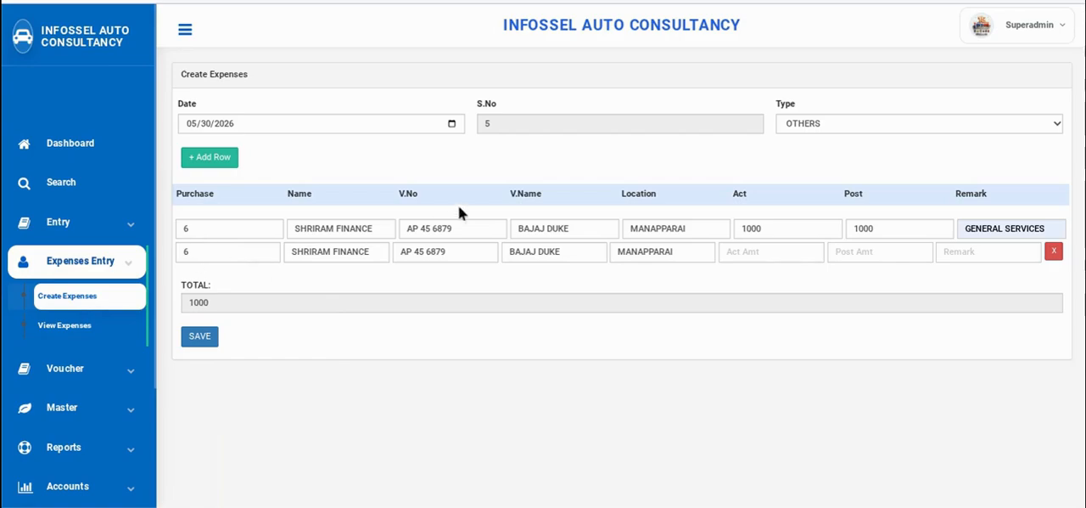
left_click(762, 253)
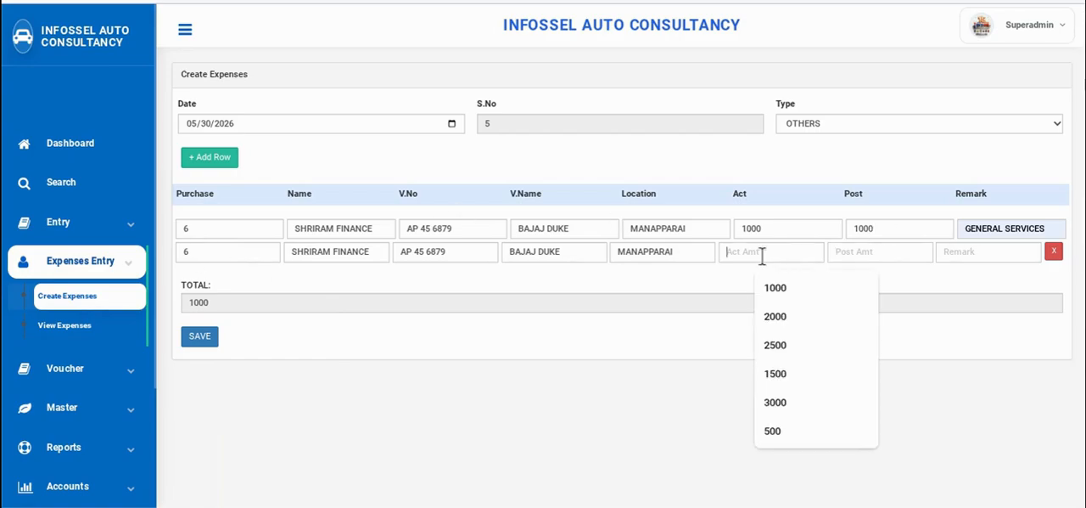
type("500")
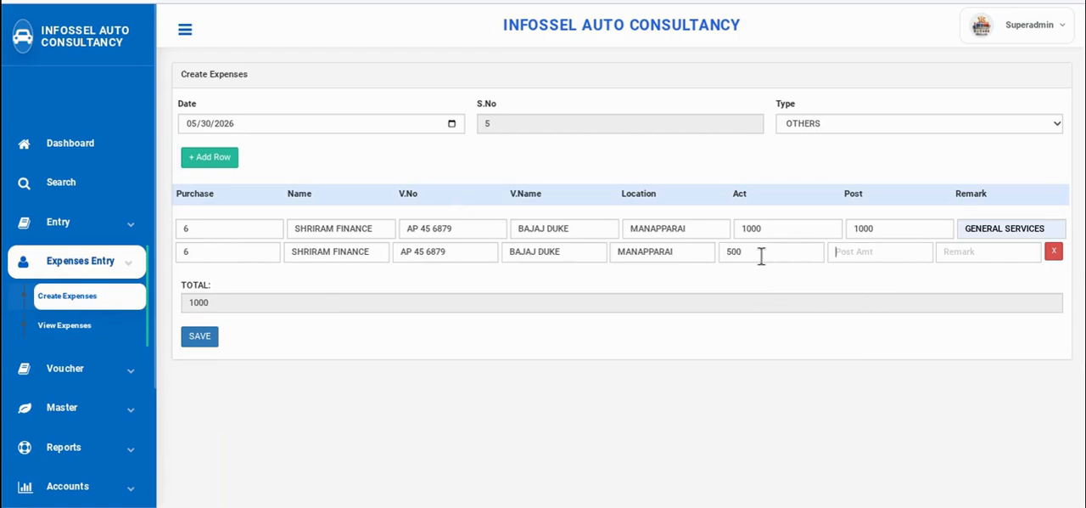
key("Tab")
type("500")
Set the second expense row's remark to SPARES CHARGE
left_click(955, 264)
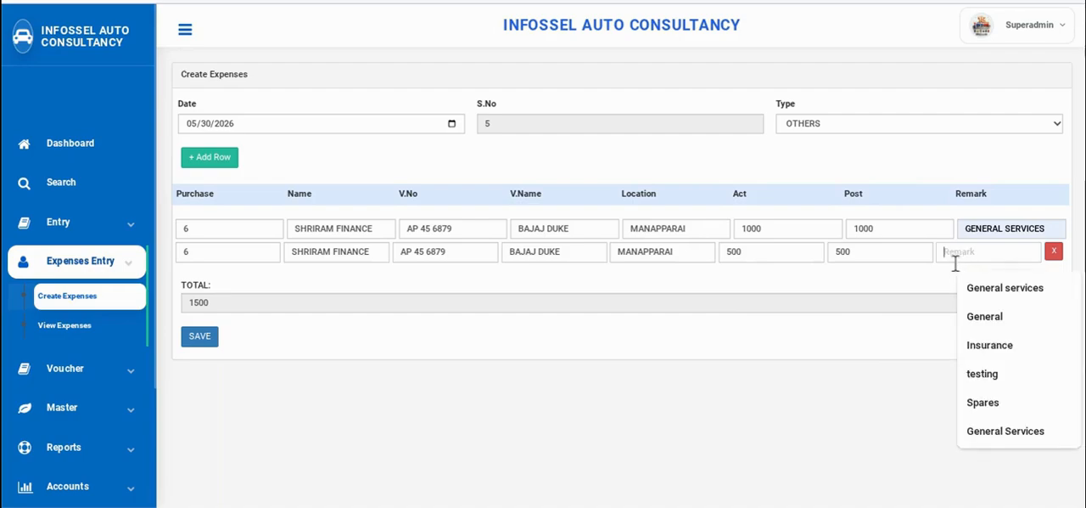
type("SAP")
key("BackSpace")
key("BackSpace")
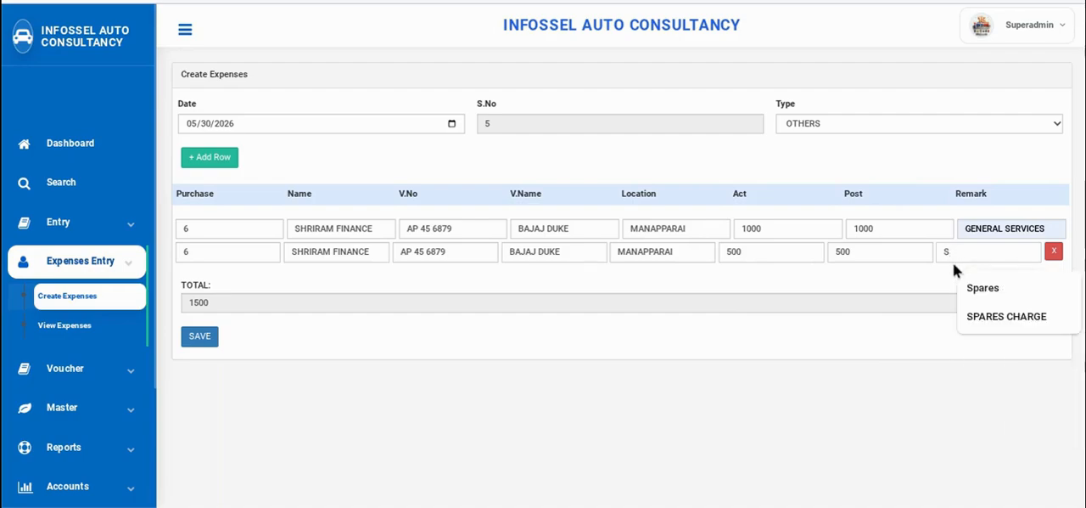
type("PARE")
left_click(1006, 315)
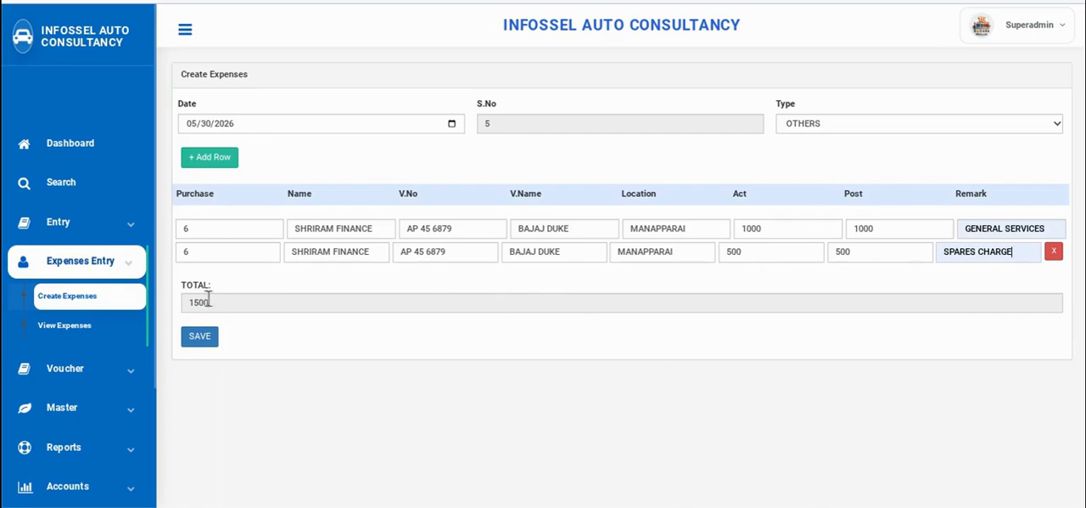
Save the expense entry and open the list of recorded expenses to review it
left_click(209, 338)
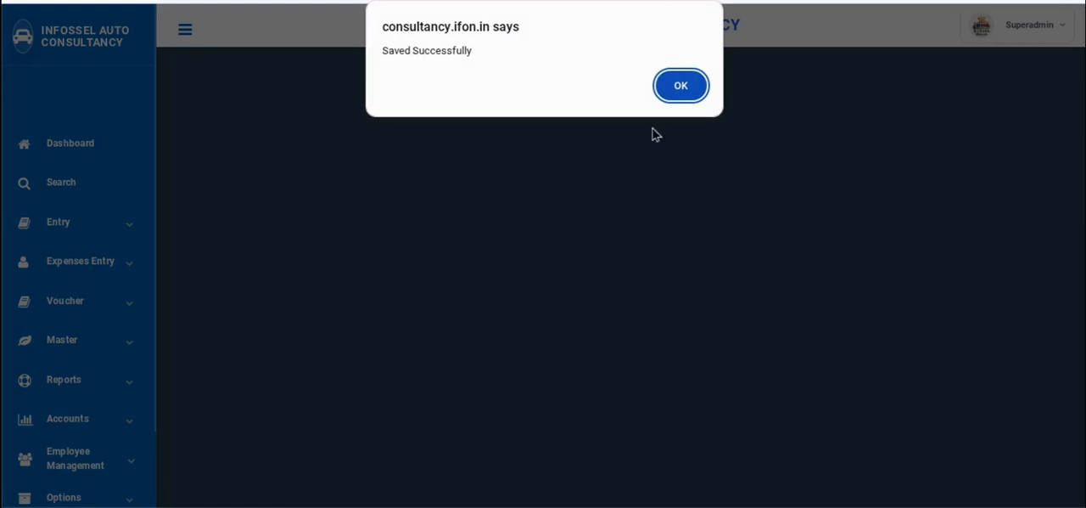
left_click(681, 86)
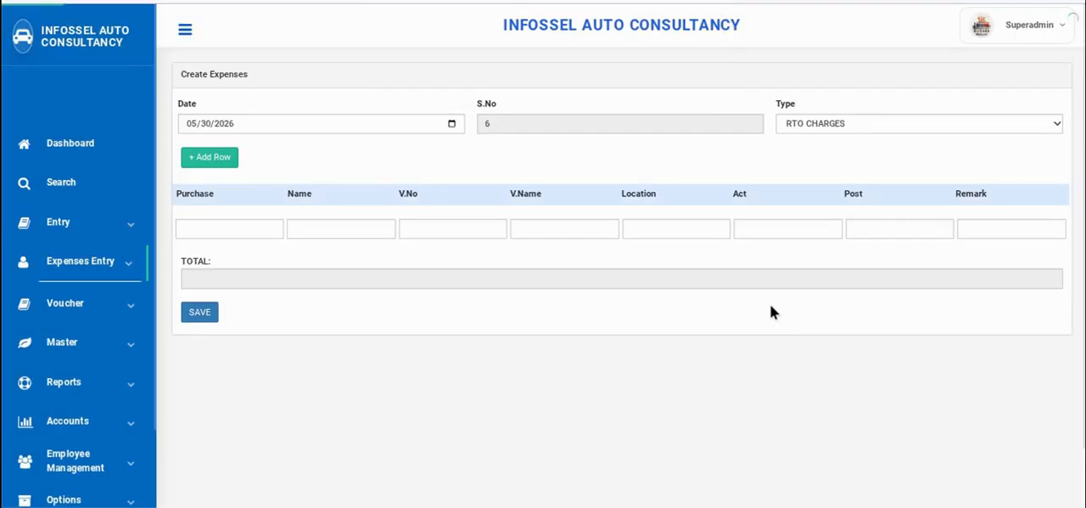
left_click(106, 265)
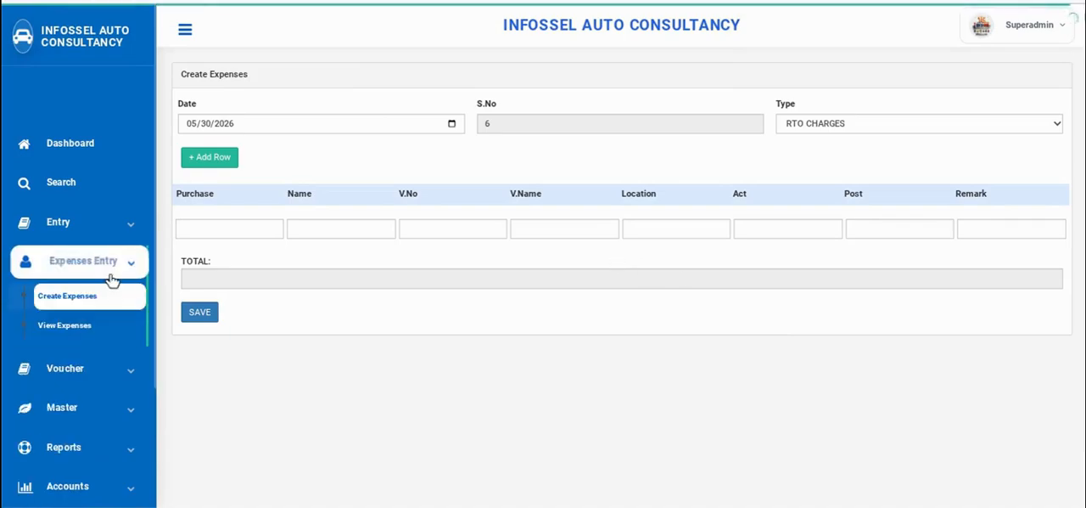
left_click(65, 329)
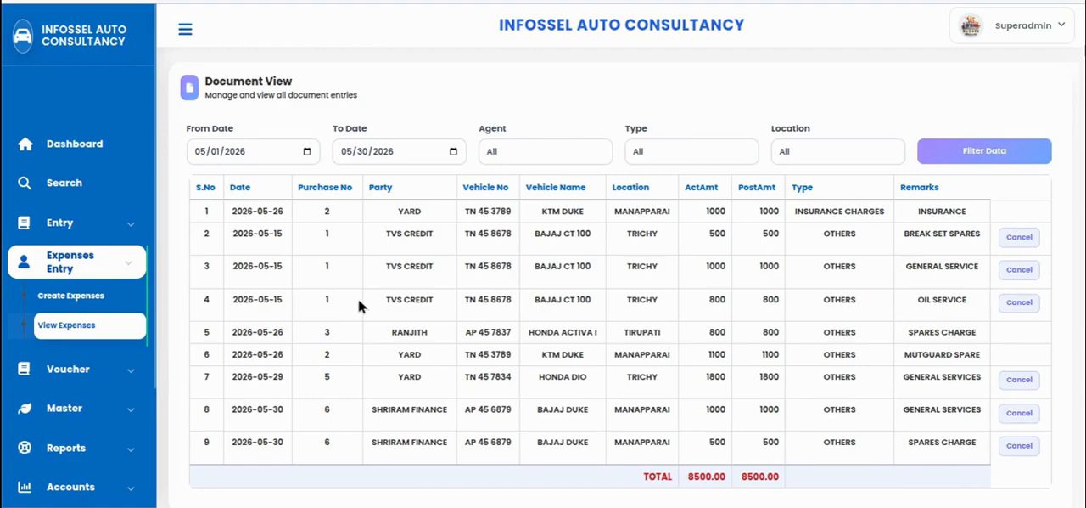
Open a sale entry for the BAJAJ DUKE and review its prefilled details, including the purchase and sale numbers
left_click(95, 219)
left_click(79, 314)
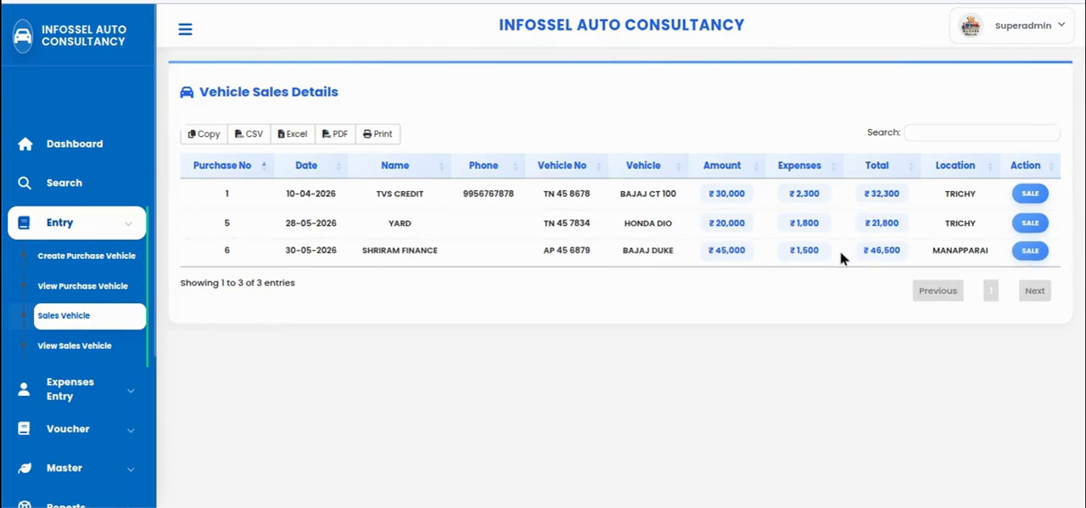
left_click(1031, 253)
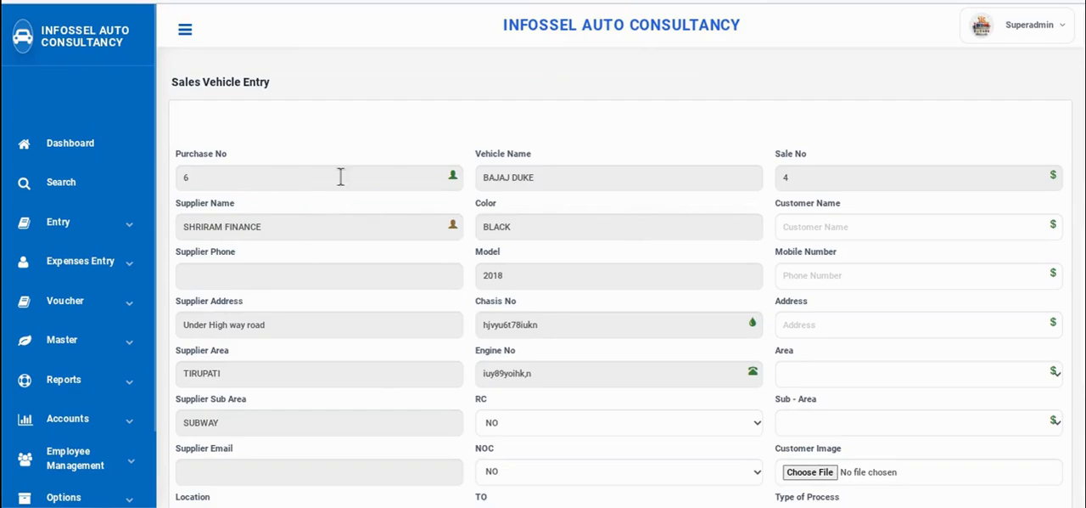
scroll(433, 165, "down", 1)
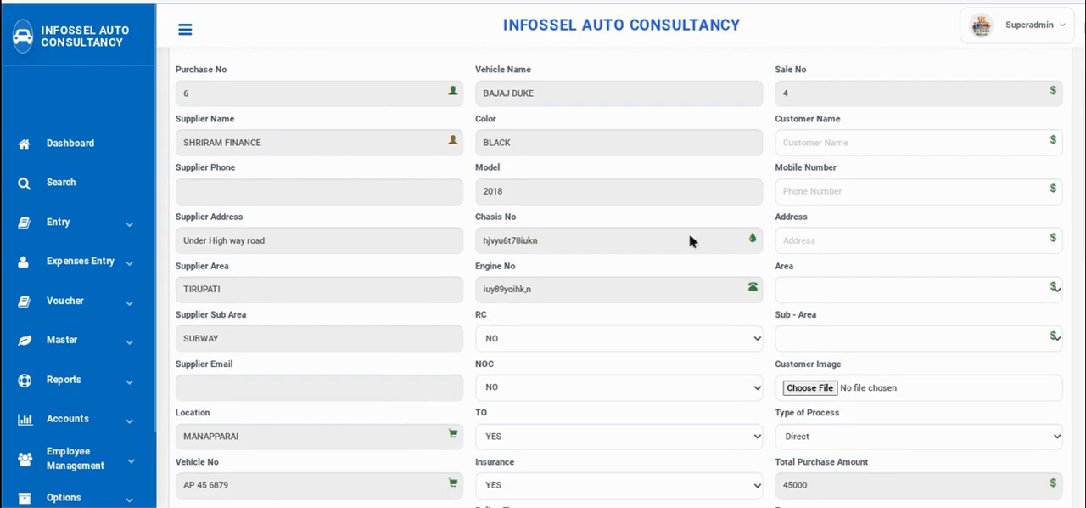
scroll(594, 250, "down", 4)
scroll(594, 280, "up", 5)
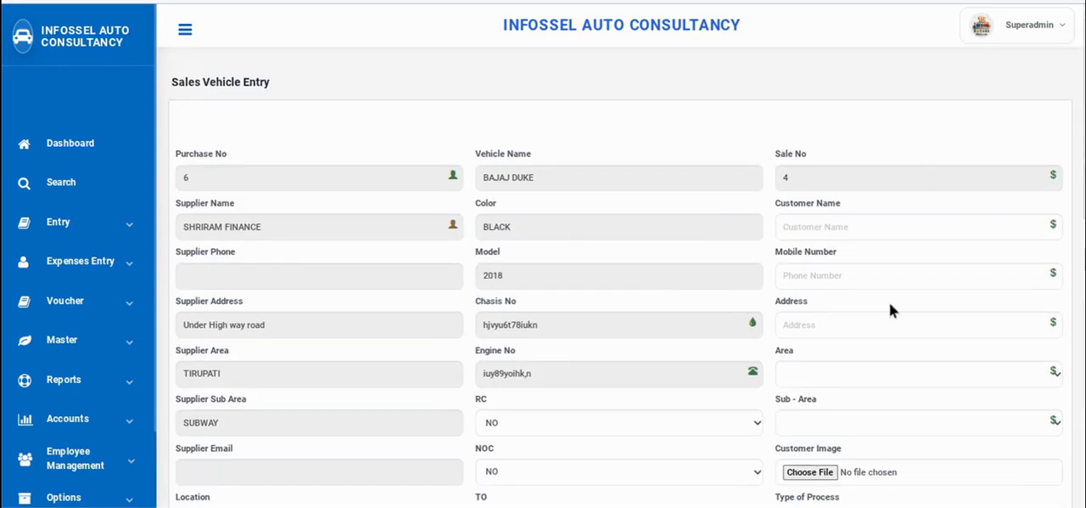
left_click(184, 178)
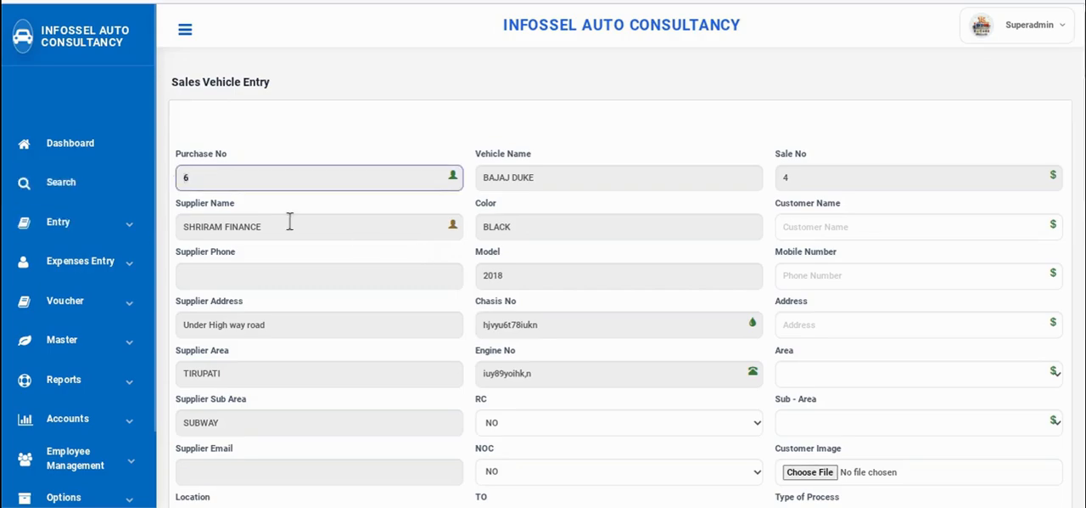
left_click(810, 178)
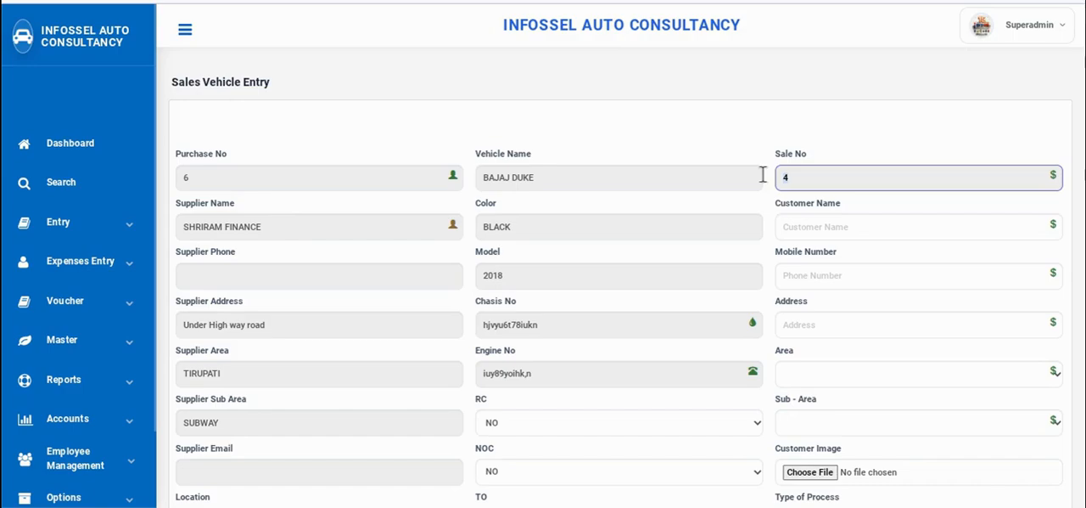
Enter the customer's name and mobile number in the sale entry, and fill in the address as test
left_click(823, 223)
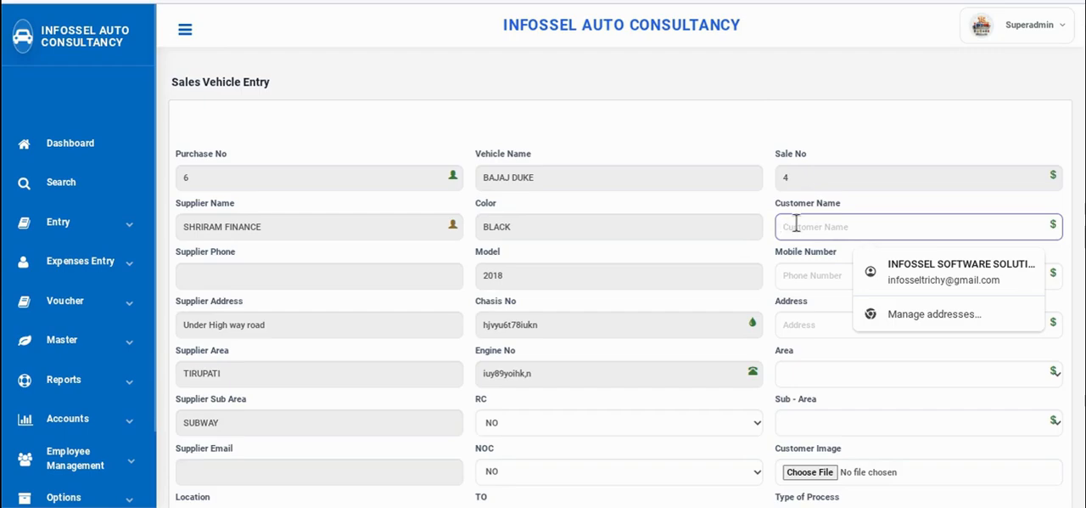
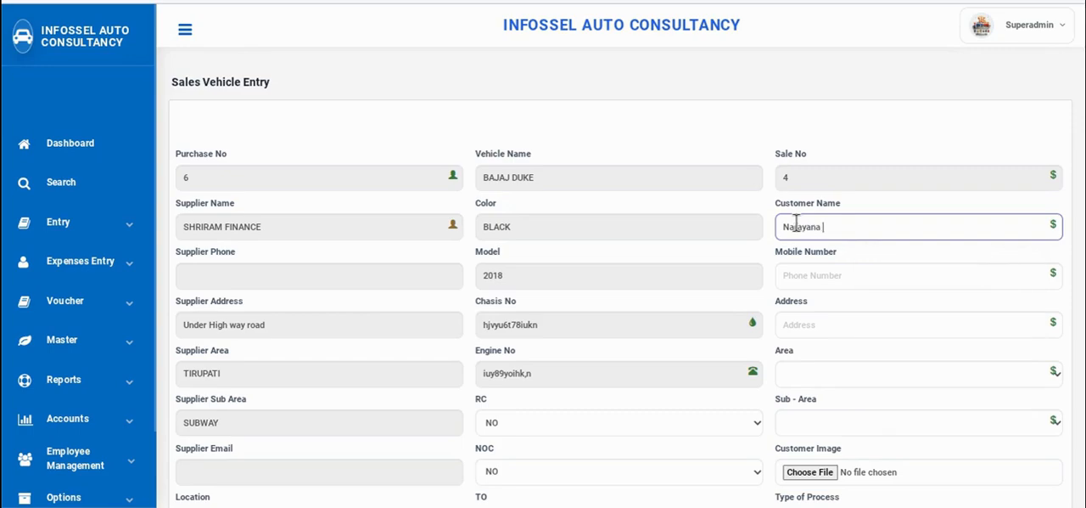
key("Tab")
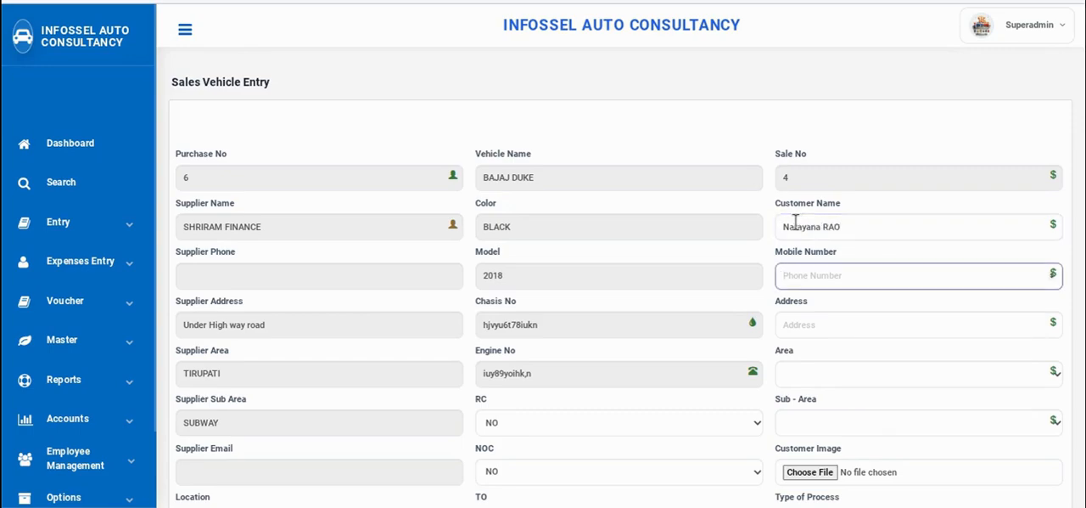
type("89669967")
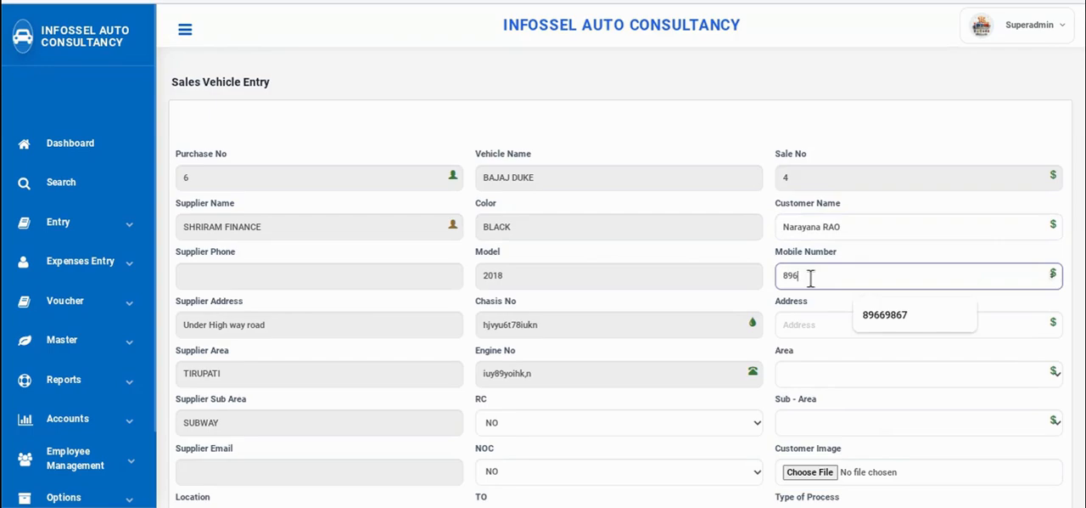
key("Tab")
type("test")
key("Tab")
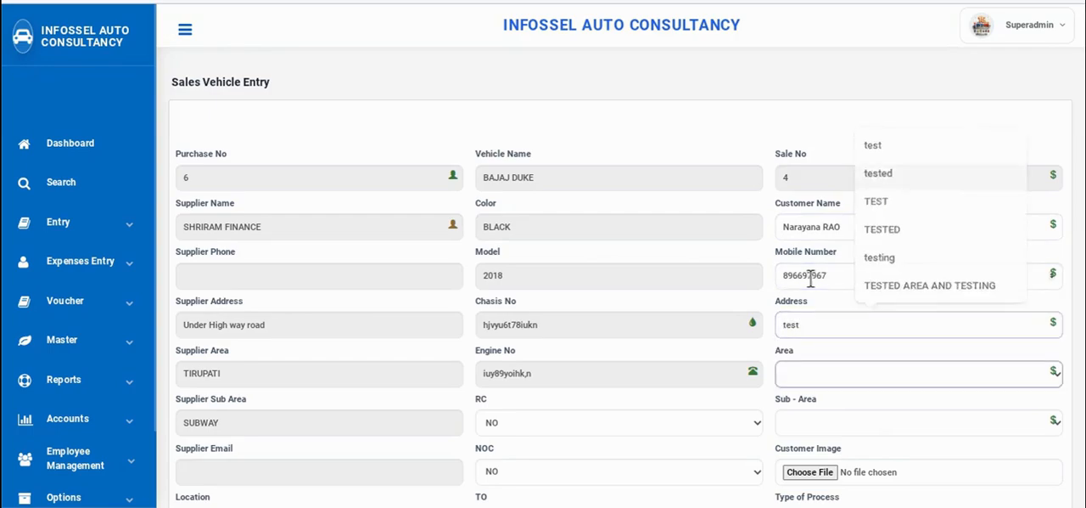
Set the customer's area to HYDERABAD and the sub-area to SECUNDRABAD
left_click(864, 372)
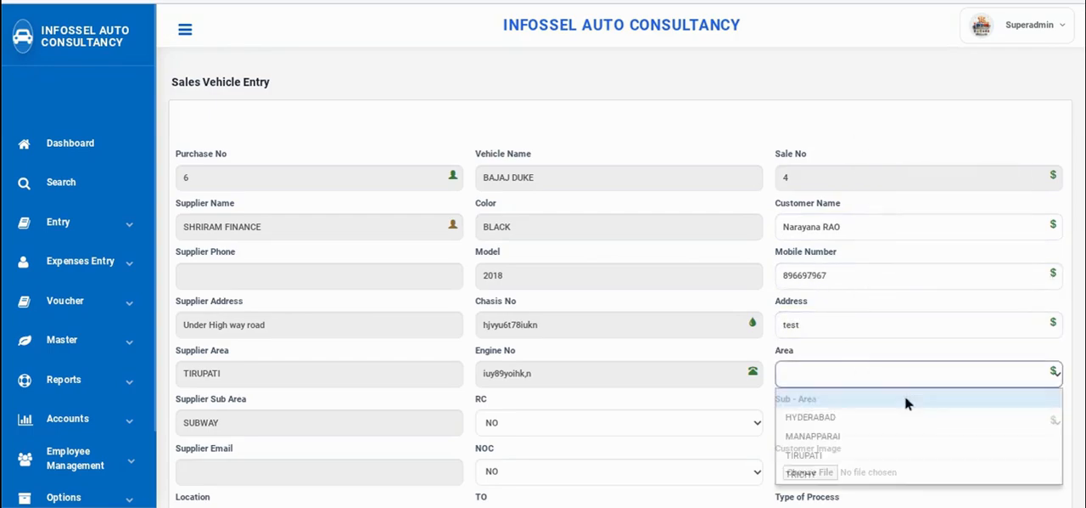
left_click(813, 418)
left_click(812, 428)
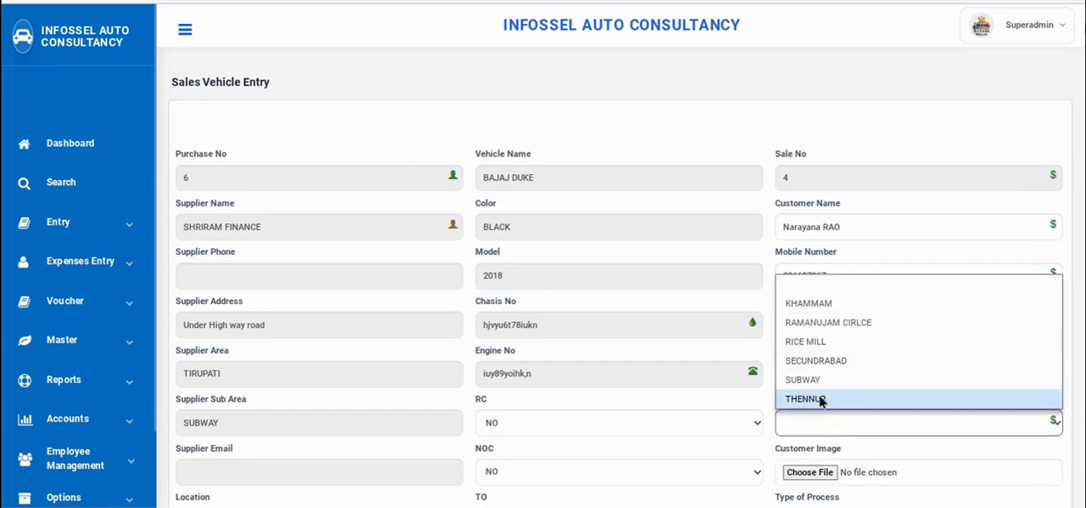
left_click(830, 377)
left_click(833, 423)
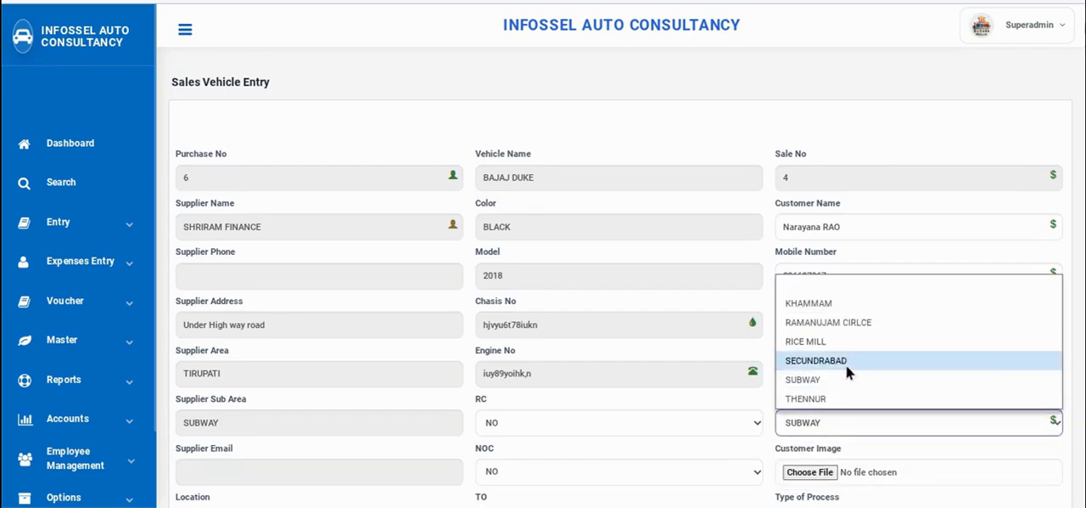
left_click(846, 371)
Attach the Awating project image from the Status Color - DP folder as the customer image
scroll(852, 380, "down", 1)
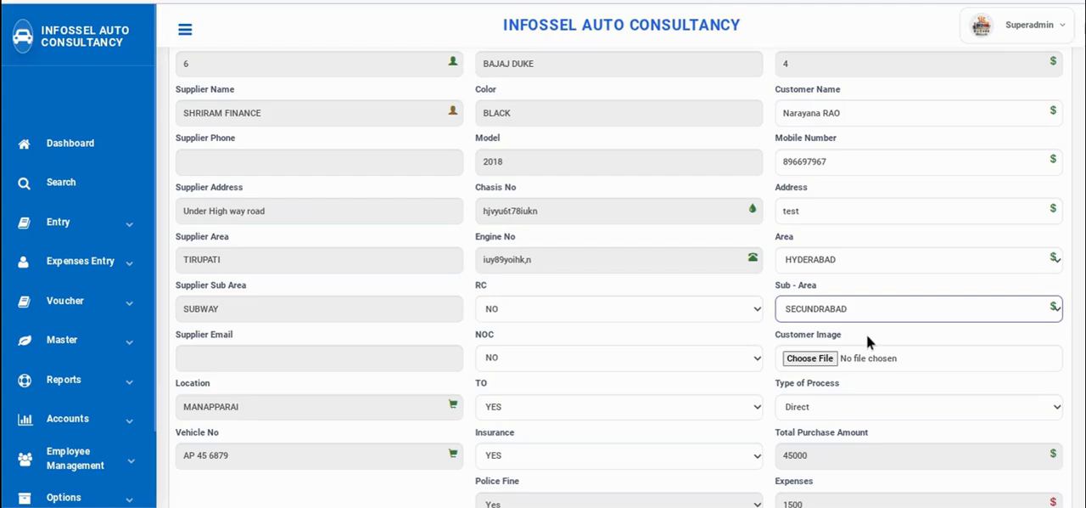
left_click(822, 358)
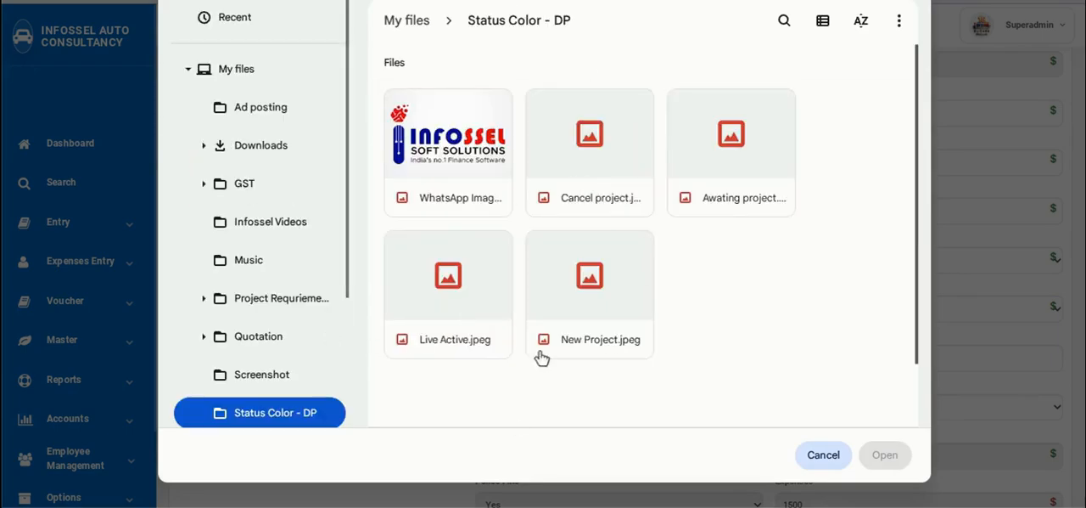
left_click(731, 153)
left_click(885, 454)
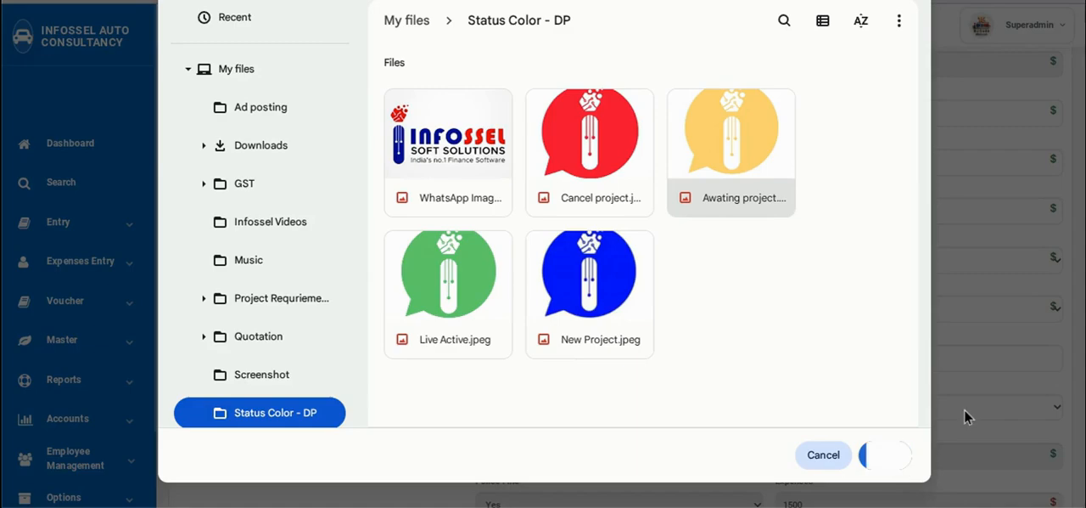
Try Finance as the sale's type of process to bring up its finance fields, and return it to Direct
scroll(883, 374, "down", 5)
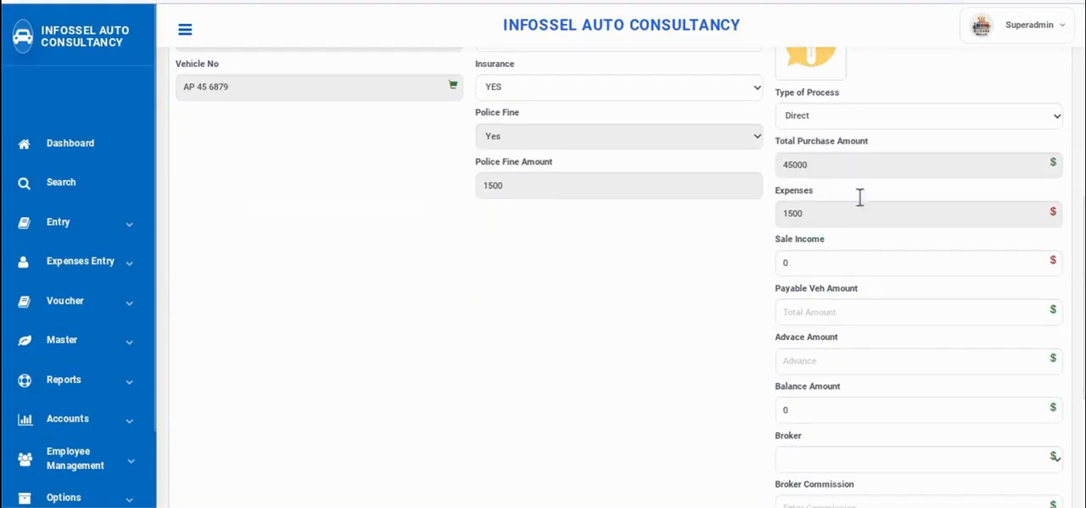
left_click(841, 117)
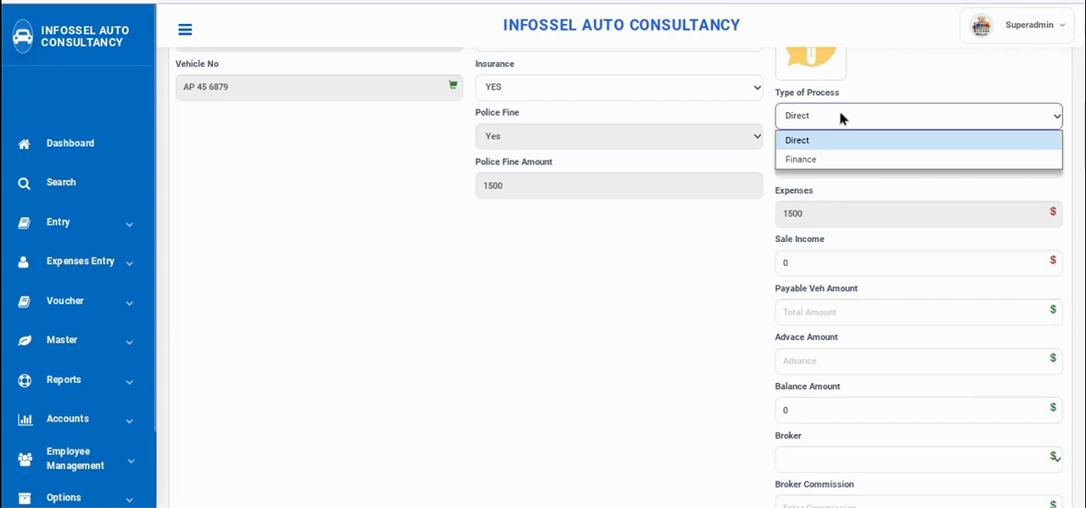
left_click(812, 160)
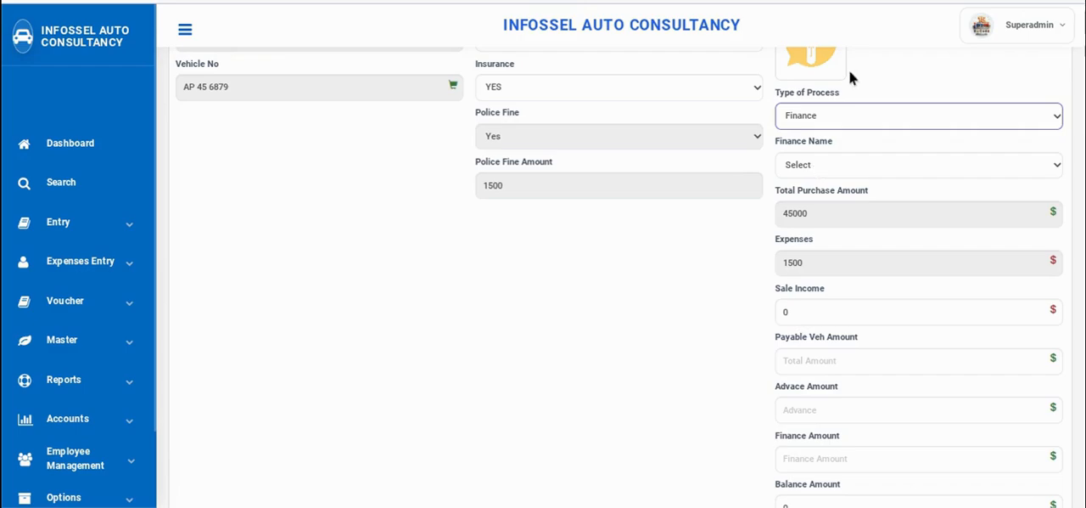
left_click(839, 112)
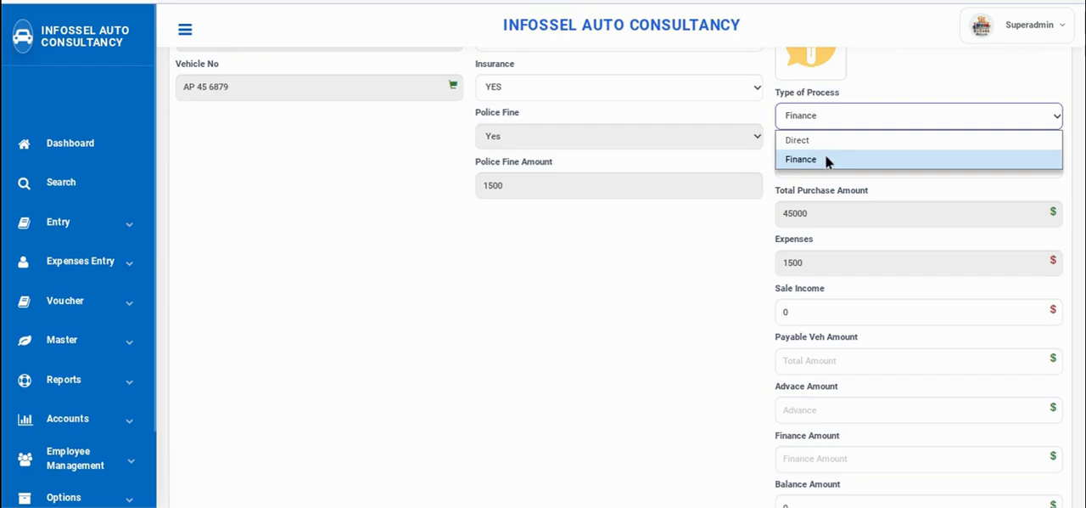
left_click(826, 160)
left_click(832, 117)
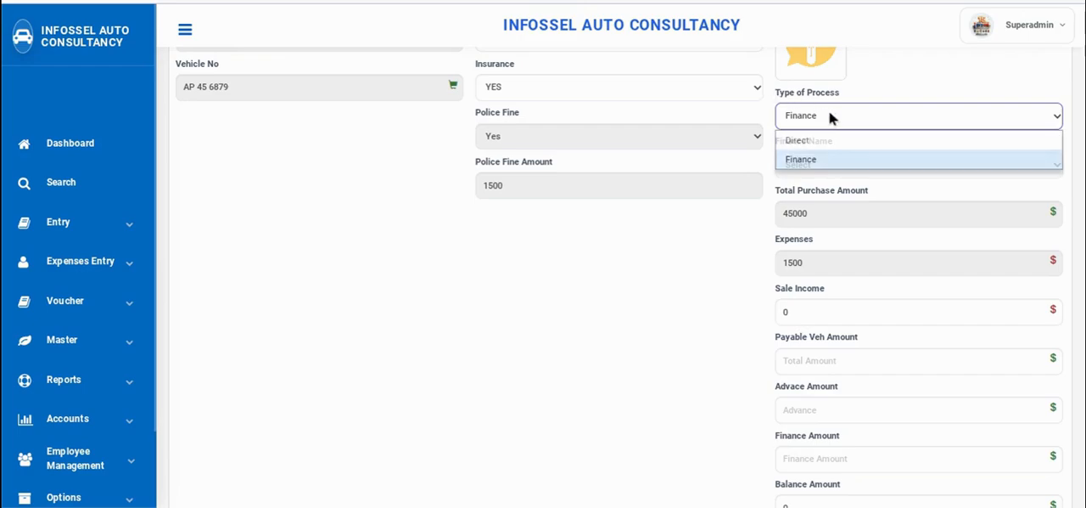
left_click(824, 137)
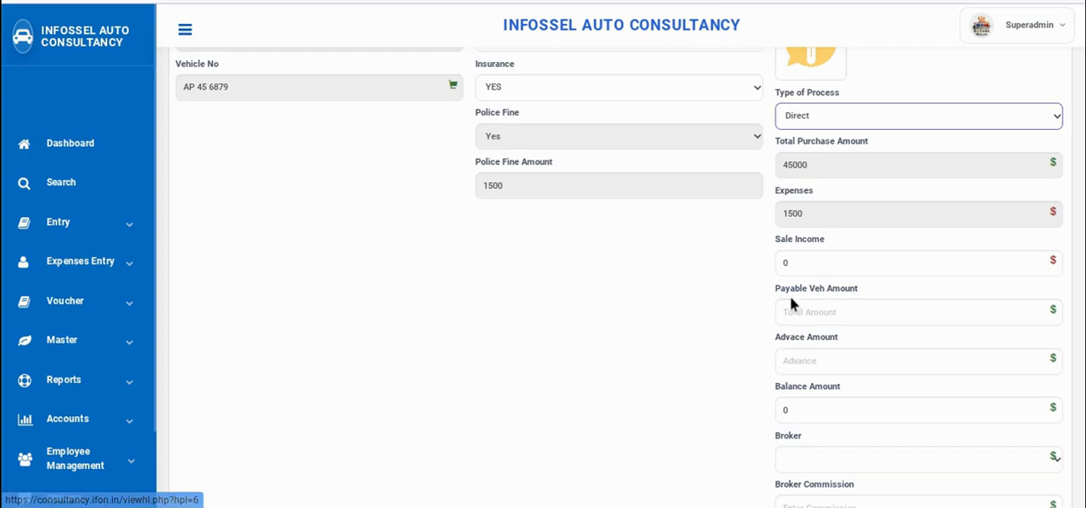
Enter 50000 as the payable vehicle amount, and replace it with 60000
left_click(812, 312)
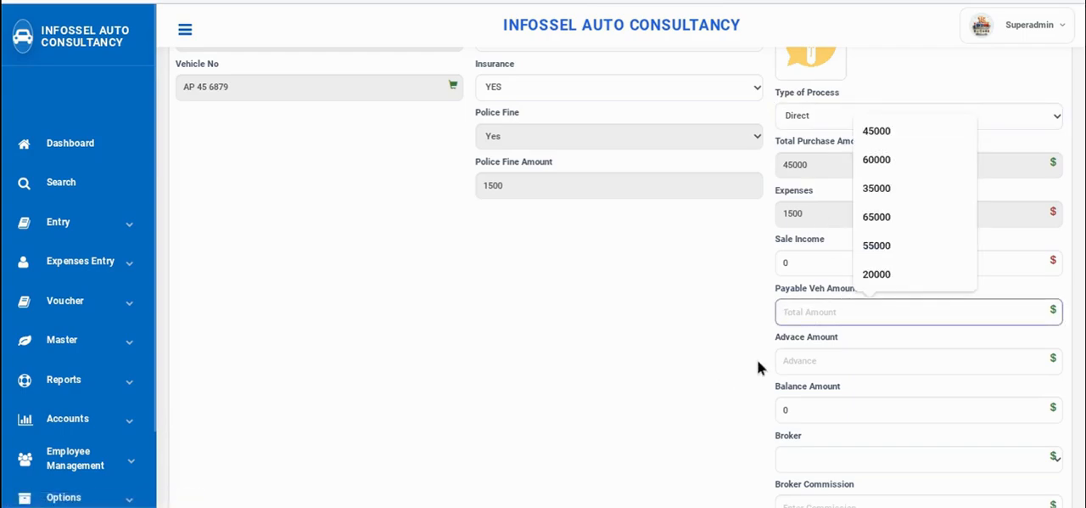
type("5000")
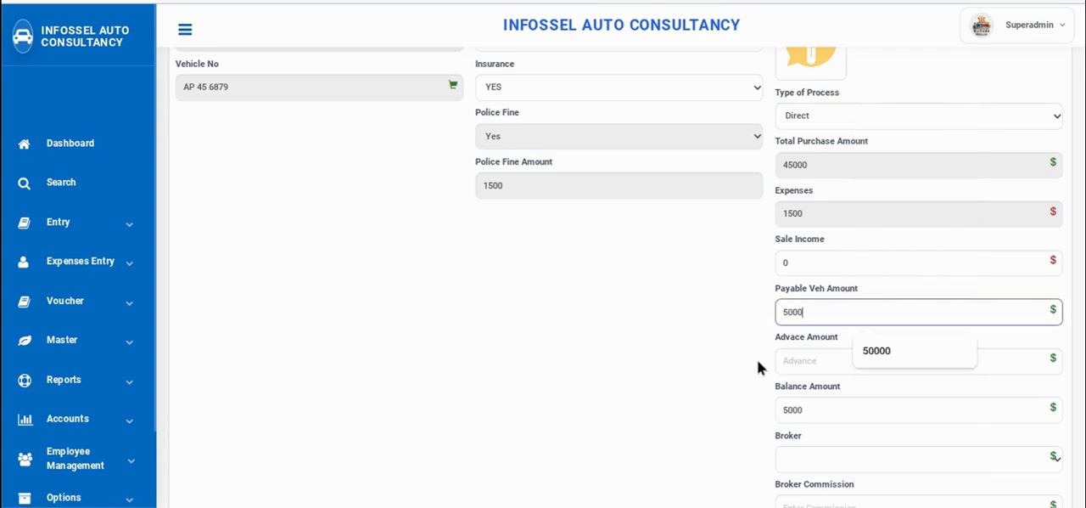
type("0")
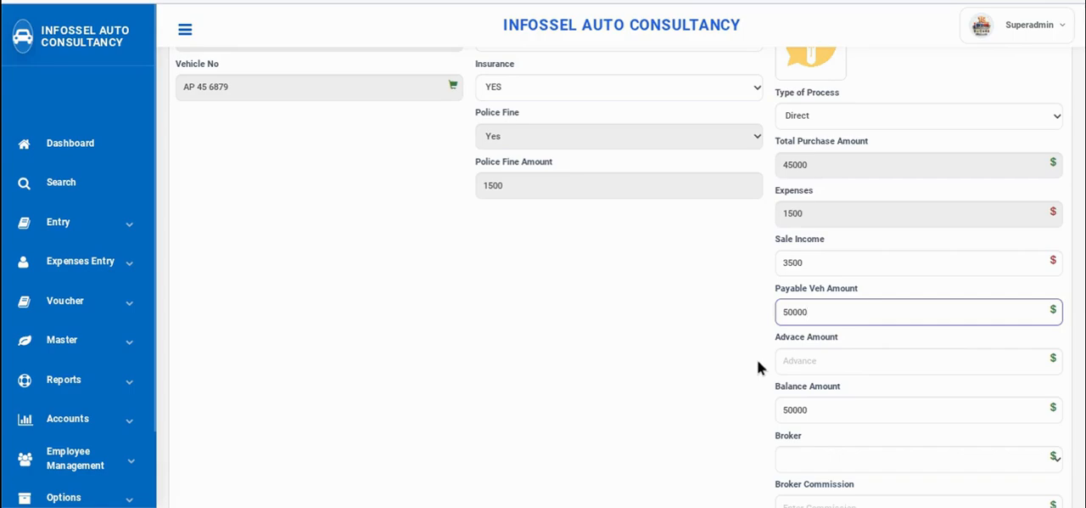
double_click(826, 311)
type("60000")
Enter 60000 as the advance amount, and replace it with 30000
left_click(786, 357)
type("60000")
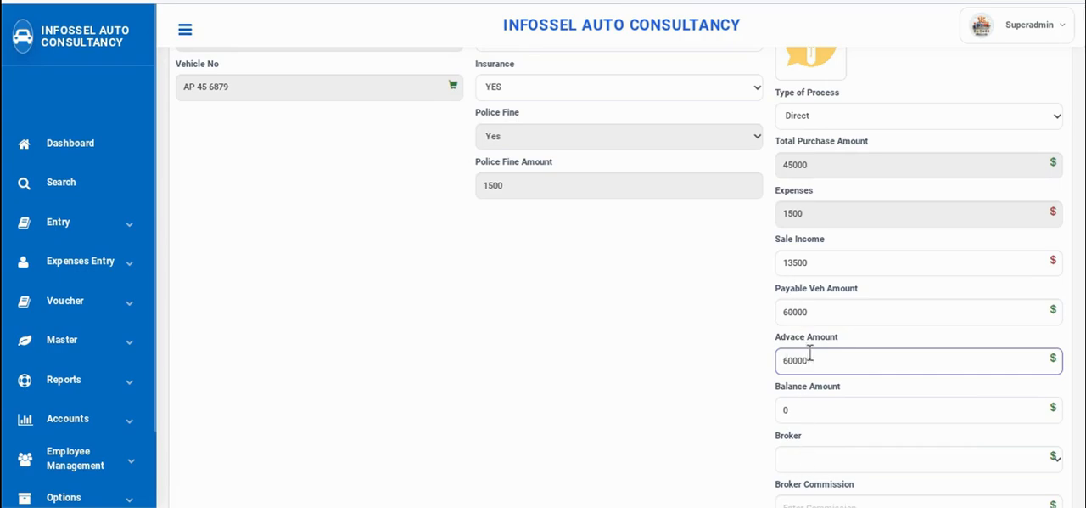
left_click_drag(810, 352, 693, 352)
type("3")
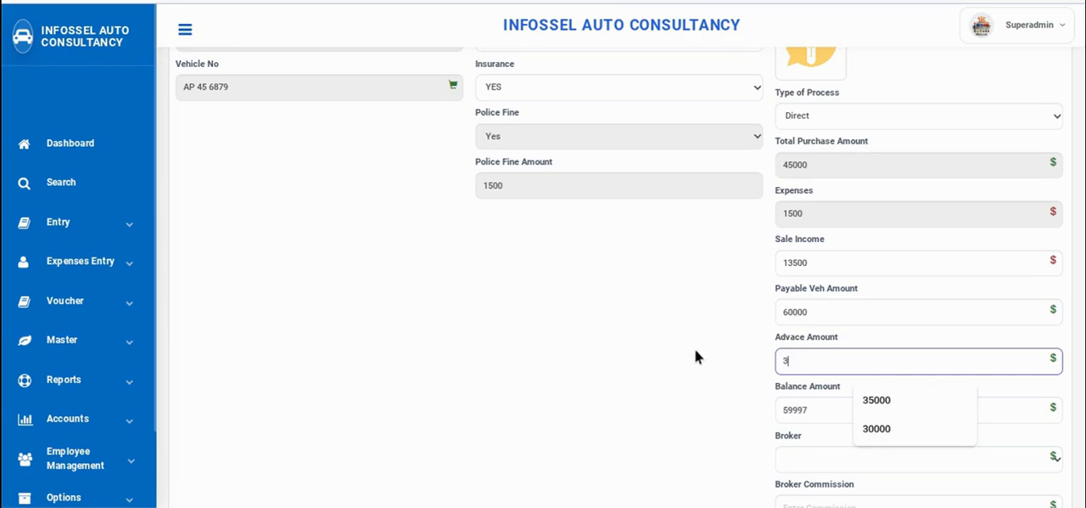
type("0000")
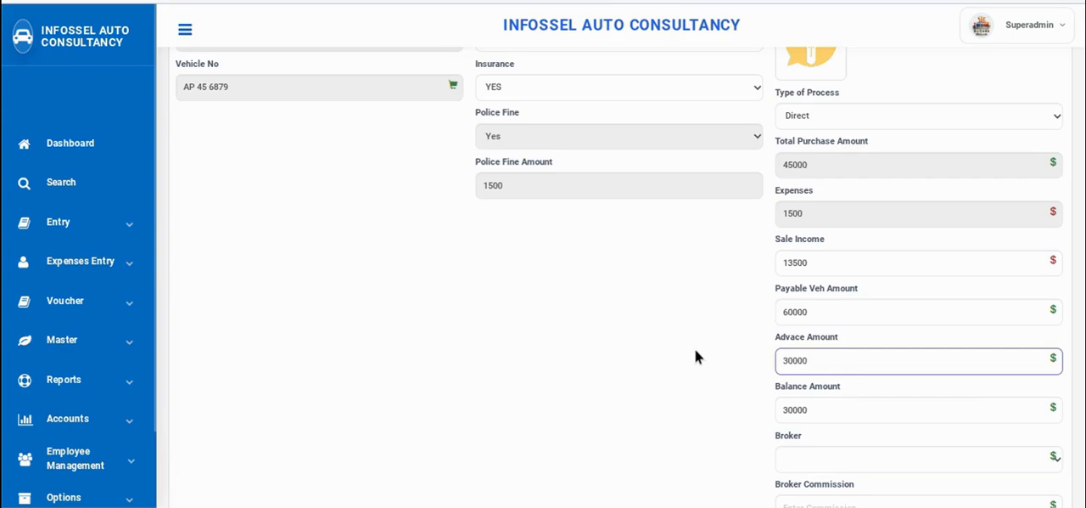
Assign the second listed broker to the sale and set the broker commission to 2000
scroll(764, 407, "down", 1)
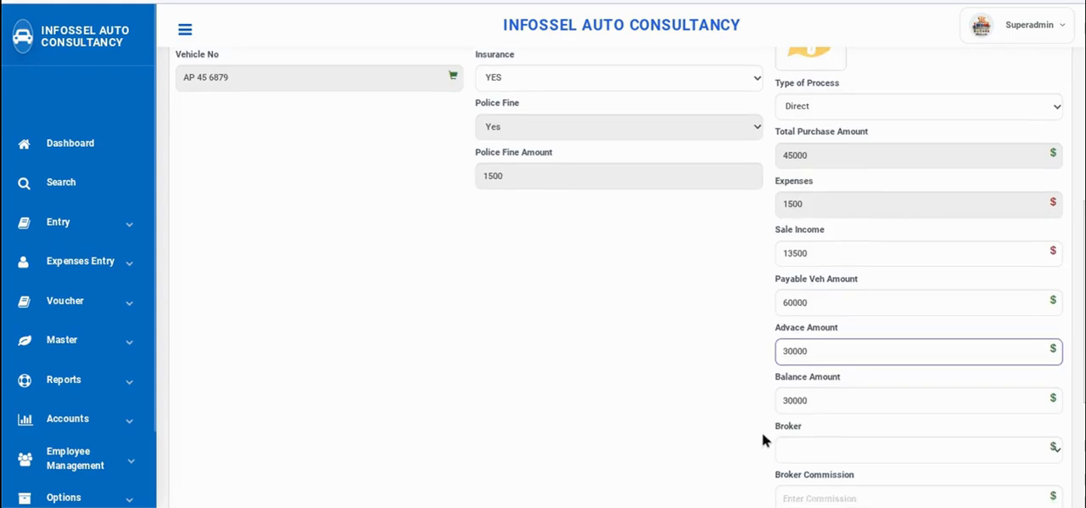
scroll(759, 429, "down", 2)
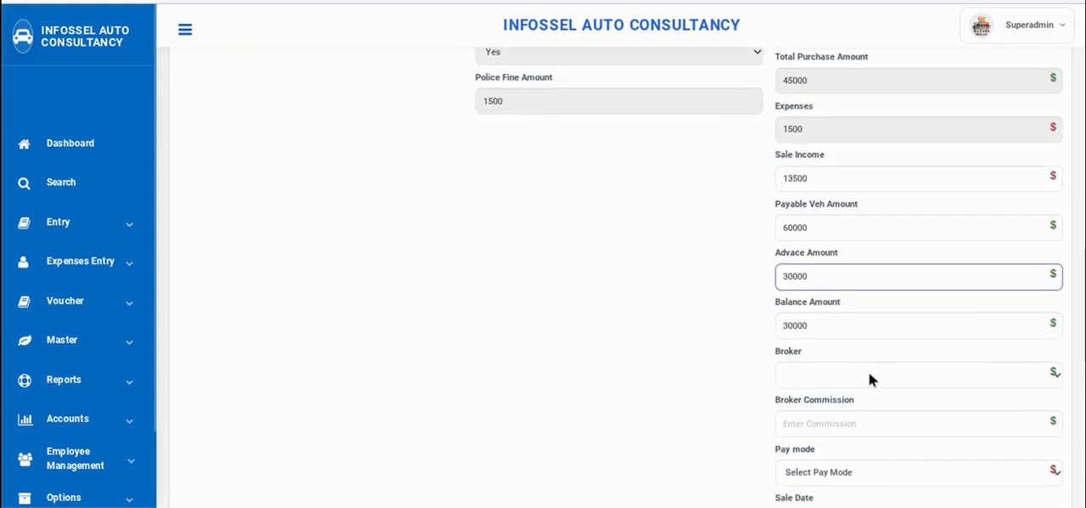
left_click(847, 374)
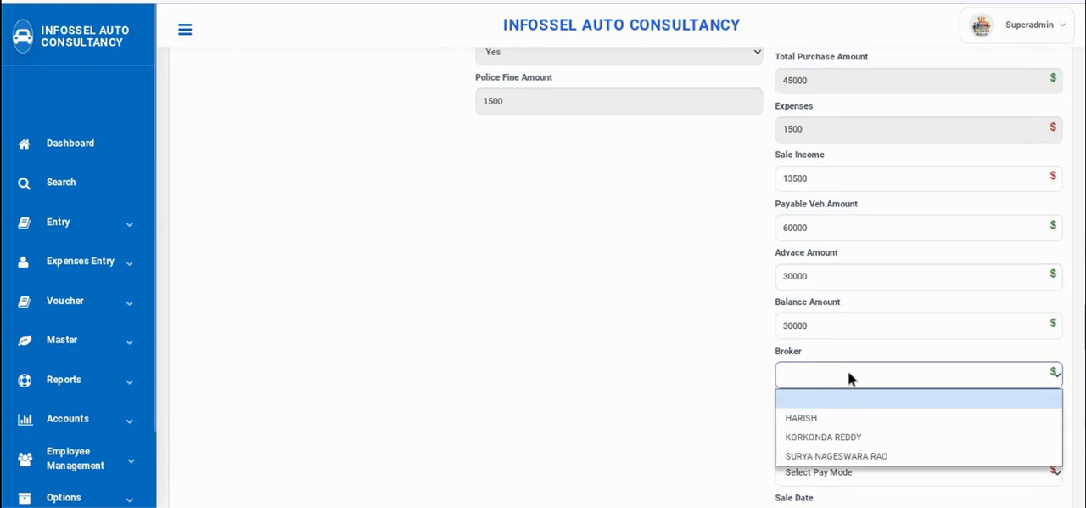
left_click(847, 439)
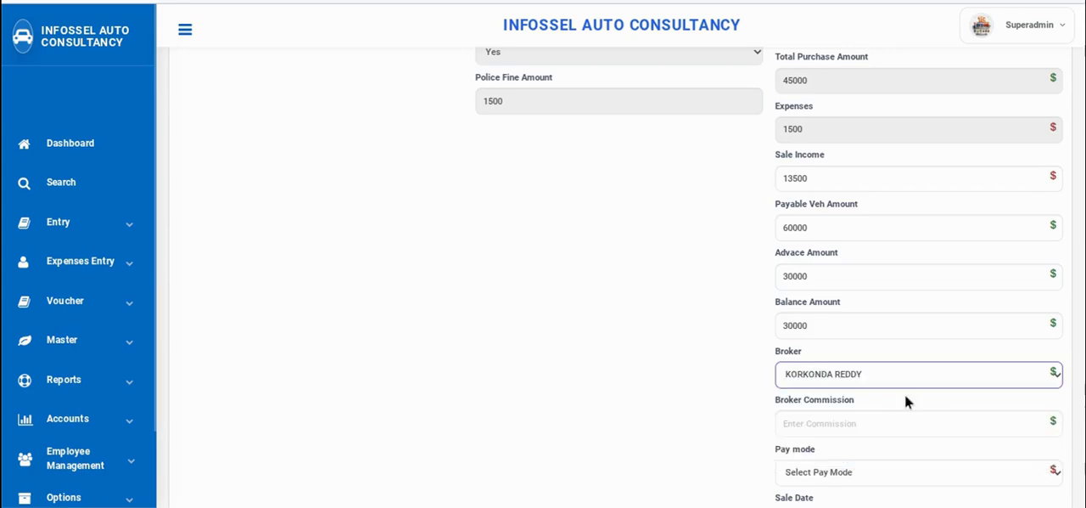
left_click(808, 425)
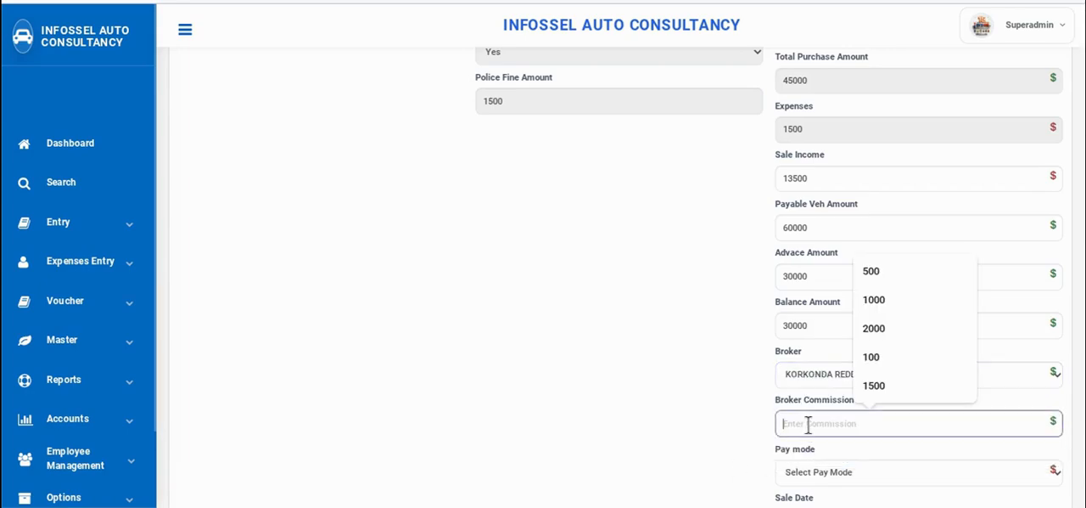
type("2000")
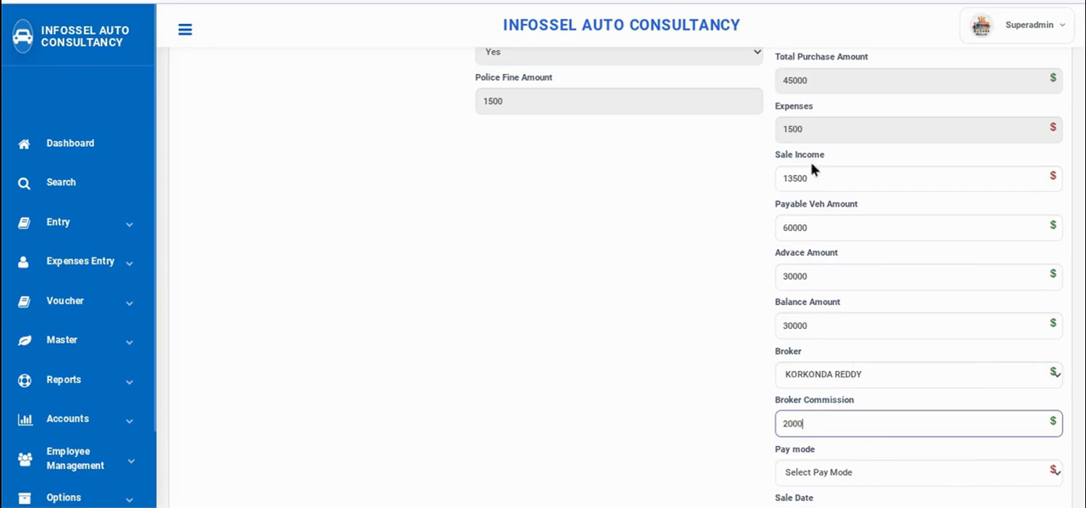
Save the sale with Cash A/c as the pay mode, and leave the print preview
scroll(874, 237, "down", 2)
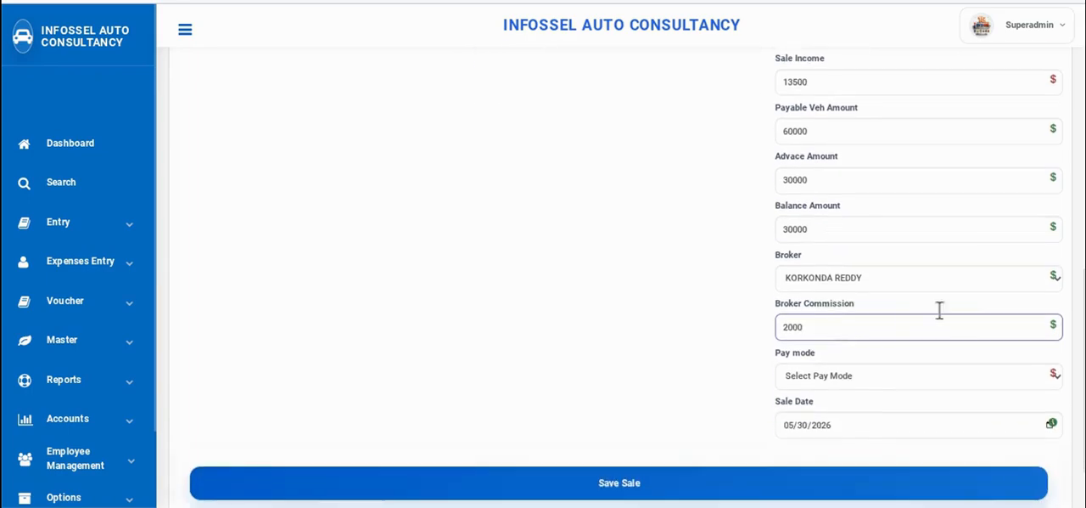
left_click(885, 370)
left_click(848, 436)
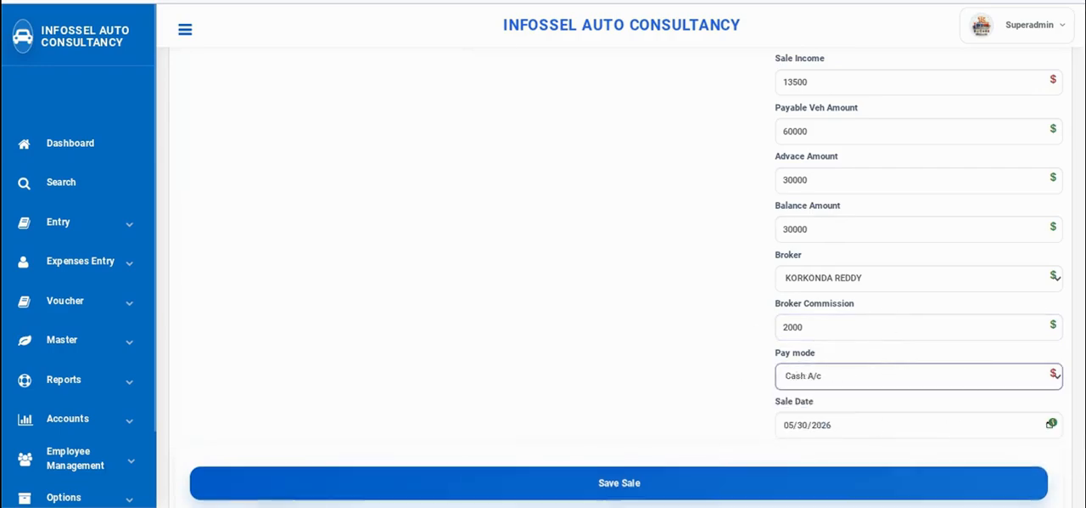
left_click(671, 487)
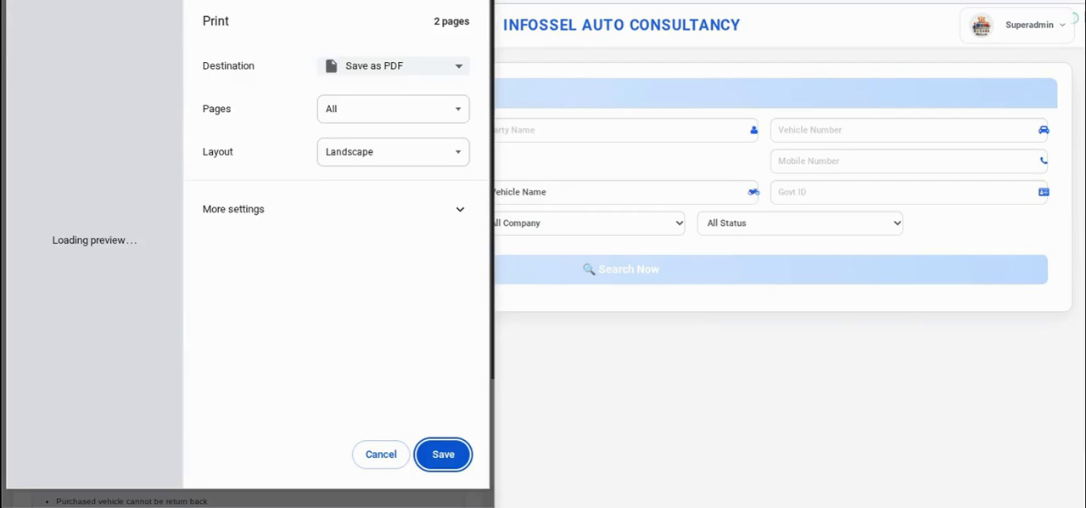
left_click(612, 281)
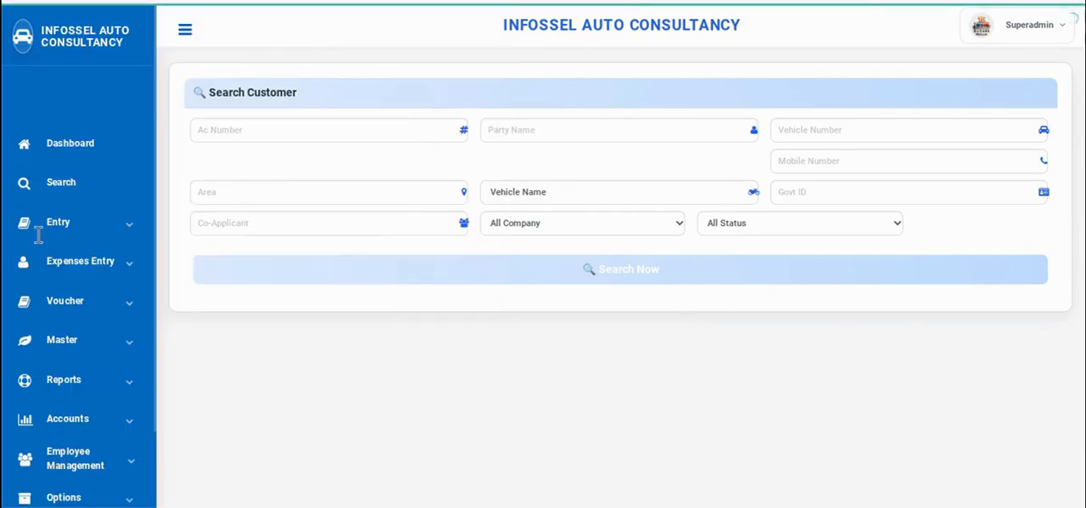
Open a sale entry for the HONDA DIO and enter the customer's name
left_click(95, 231)
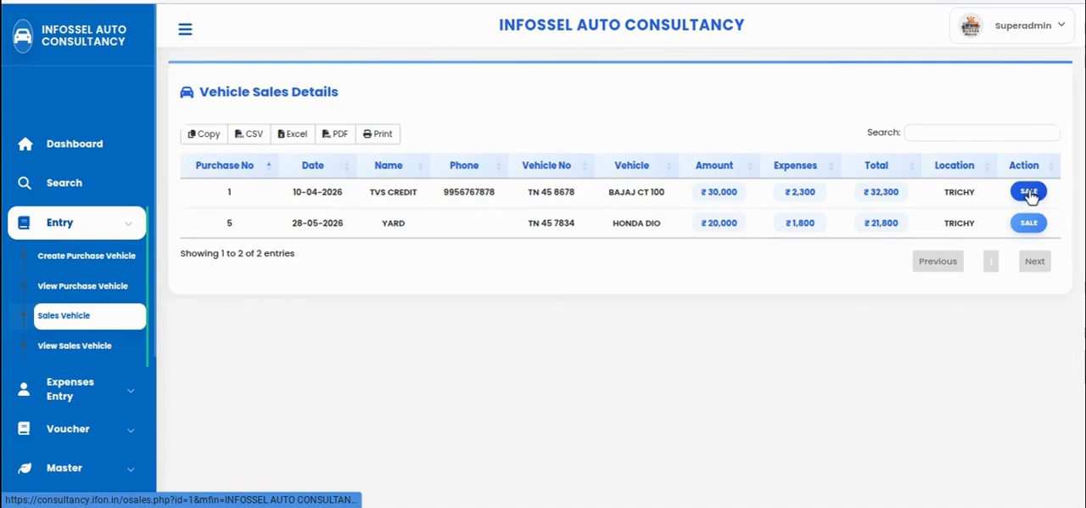
left_click(1031, 220)
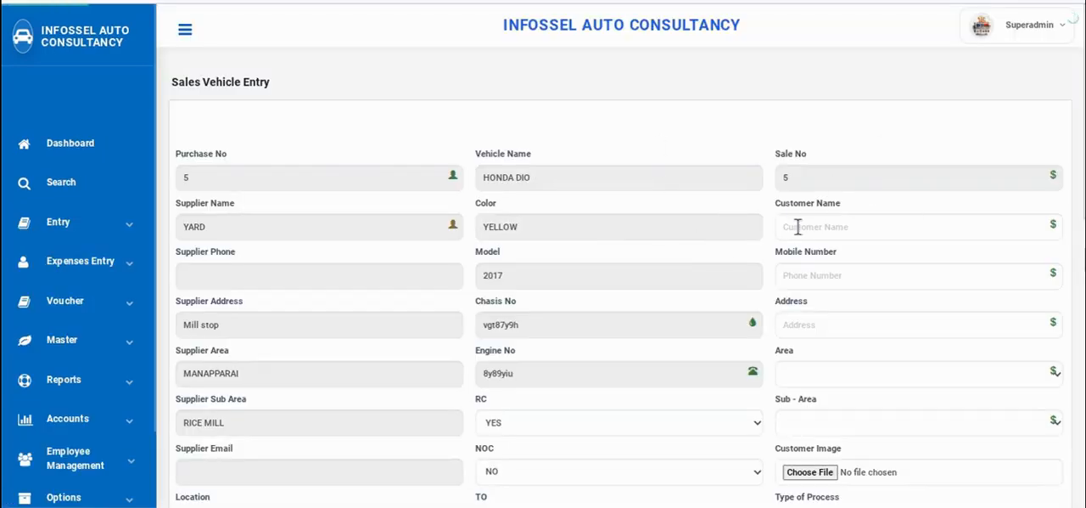
left_click(817, 220)
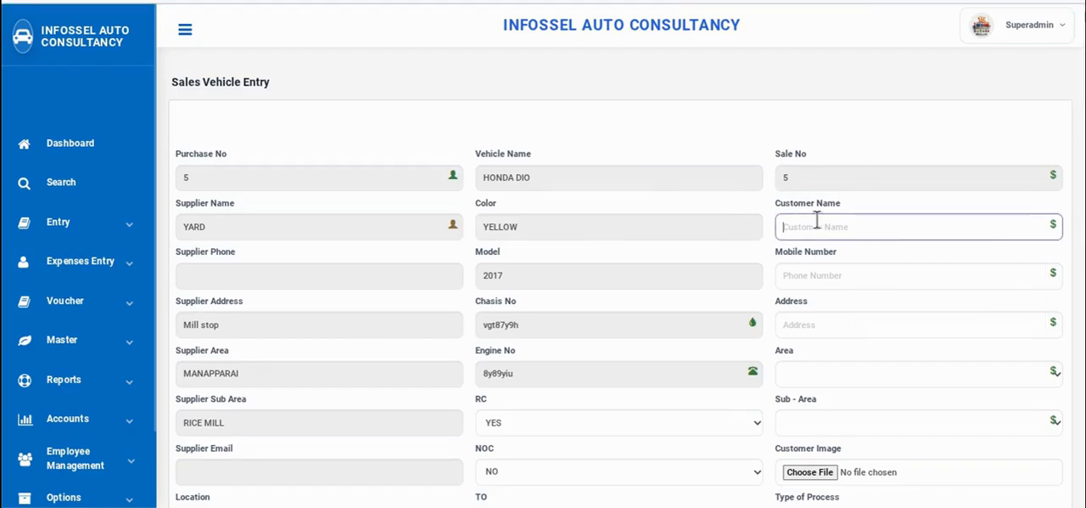
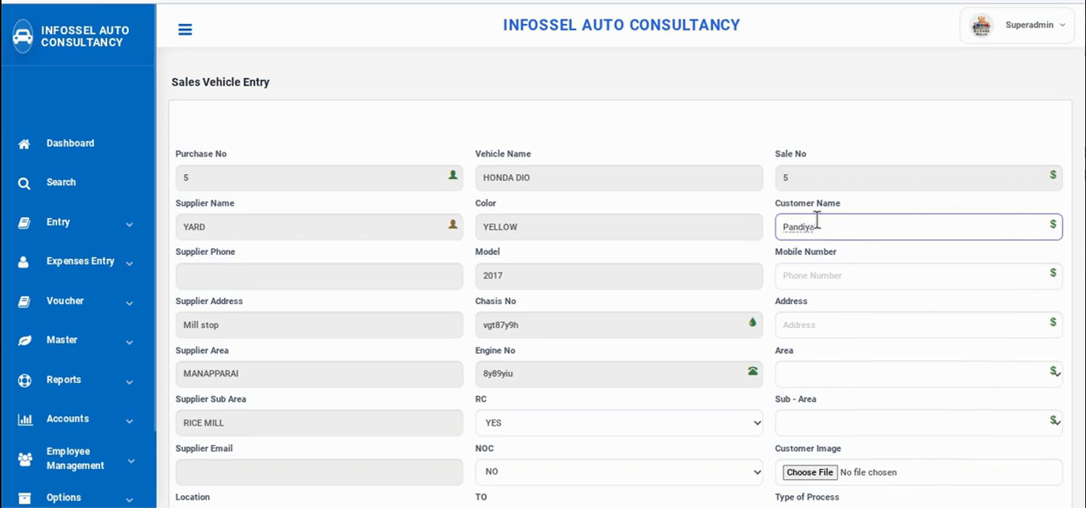
key("Tab")
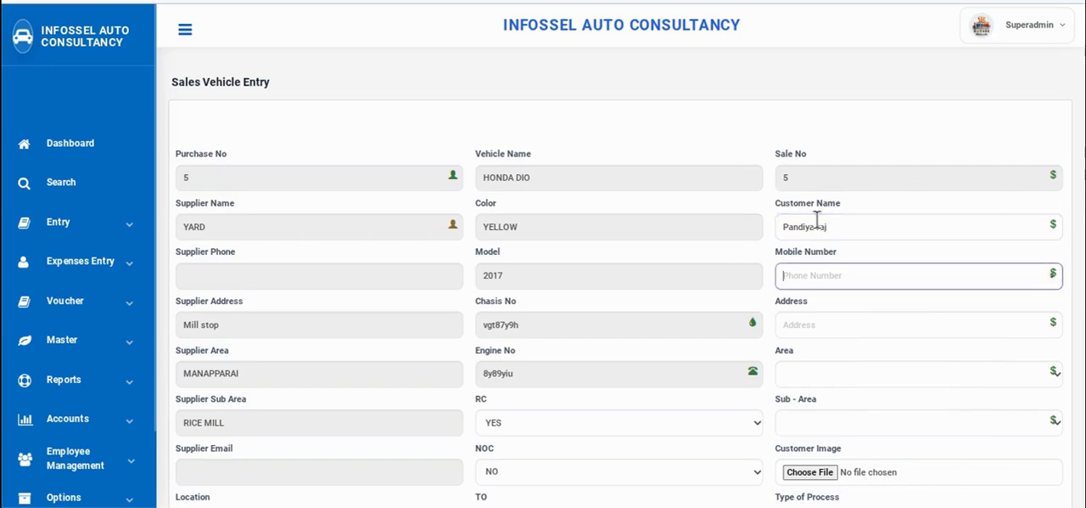
Enter the customer's mobile number and fill in the address as test
key("Tab")
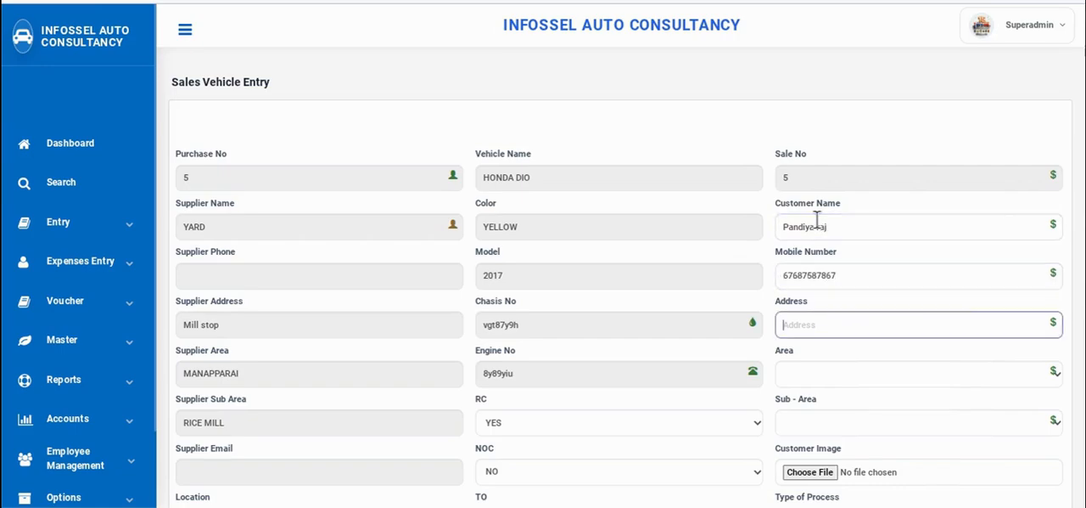
type("test")
key("Tab")
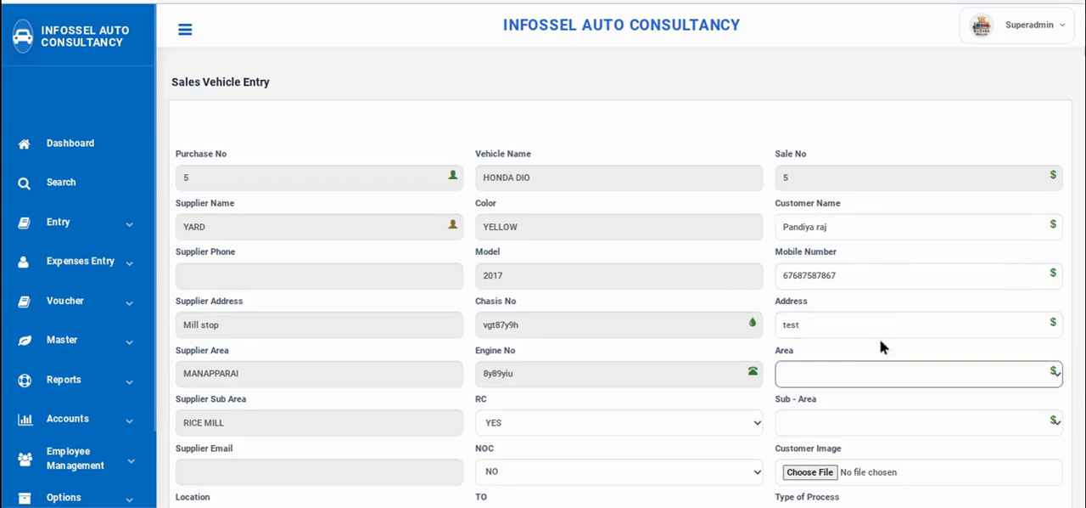
Set the customer's area to MANAPPARAI and the sub-area to RICE MILL
left_click(853, 368)
scroll(848, 365, "down", 1)
left_click(889, 301)
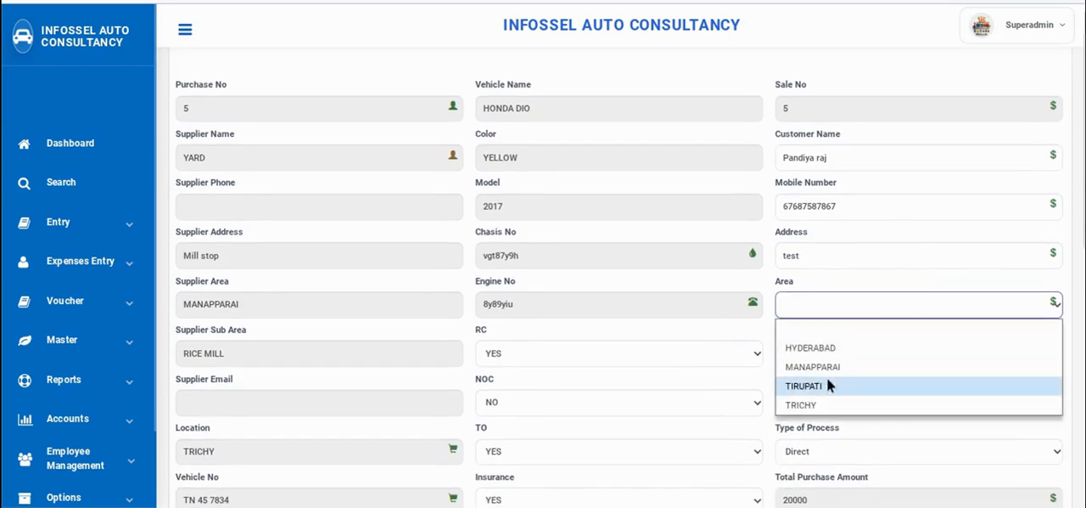
left_click(842, 366)
left_click(850, 353)
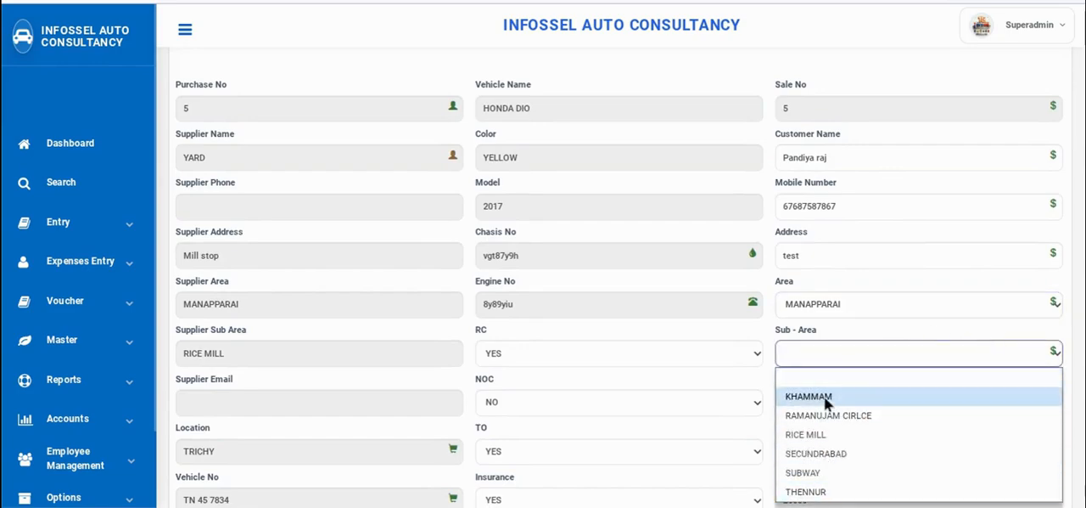
left_click(840, 472)
scroll(875, 404, "down", 1)
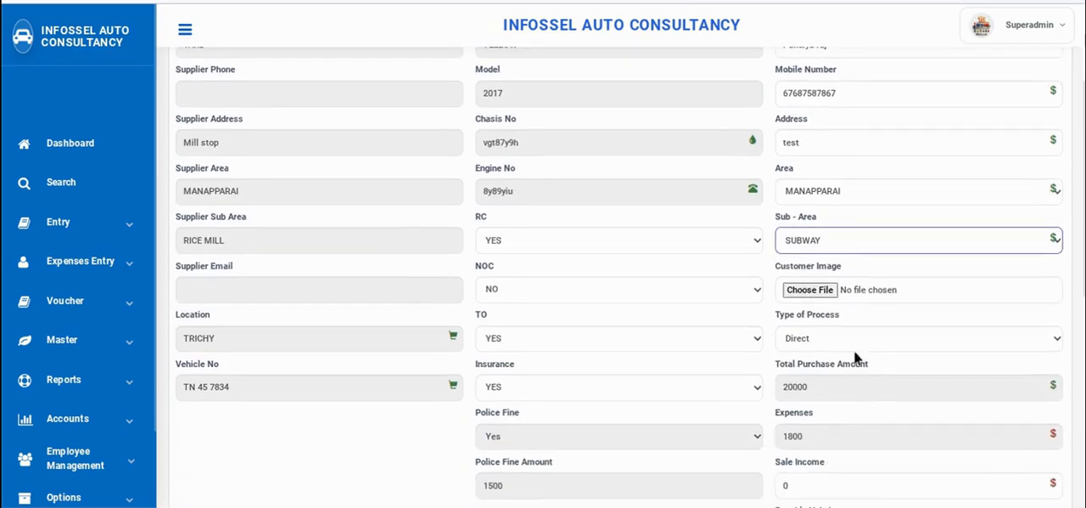
left_click(848, 240)
left_click(817, 320)
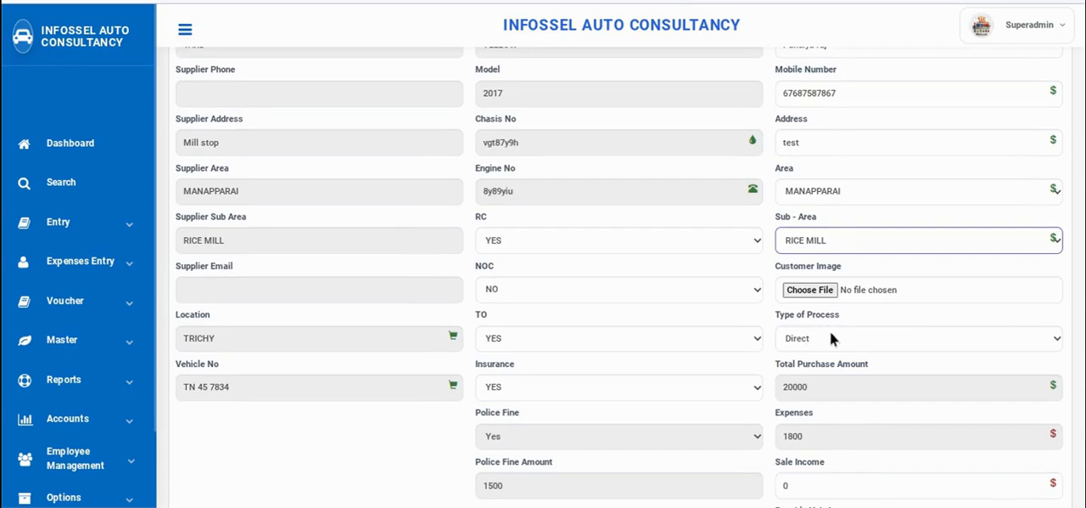
Set the sale's type of process to Finance with TVS CREDIT as the finance name
left_click(830, 331)
left_click(800, 381)
scroll(806, 373, "down", 1)
left_click(863, 177)
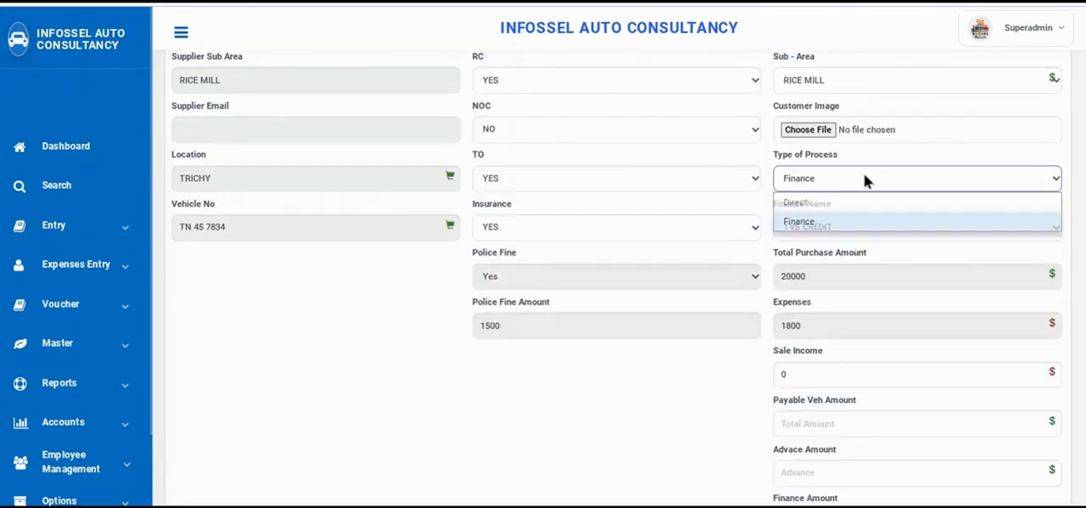
left_click(825, 222)
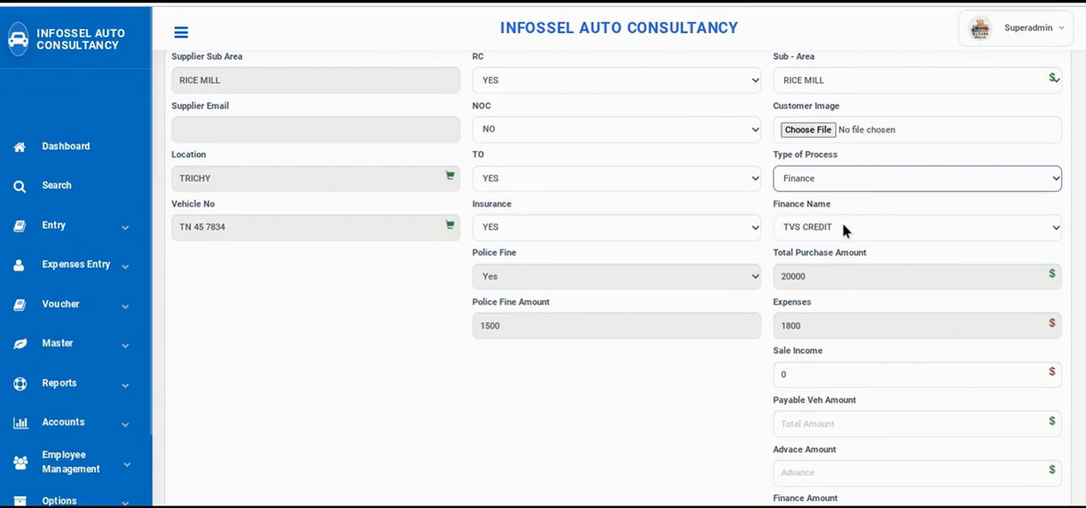
left_click(843, 225)
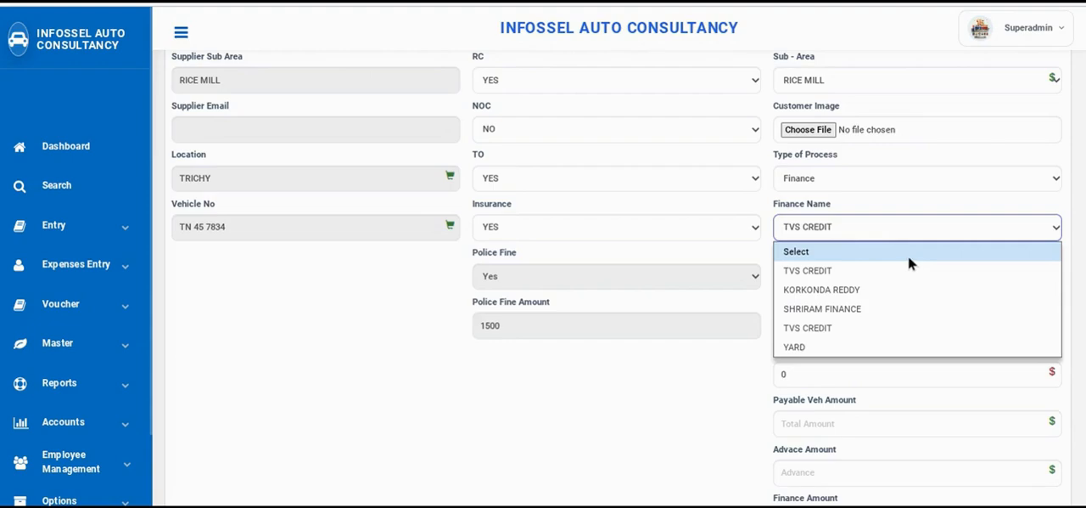
left_click(837, 329)
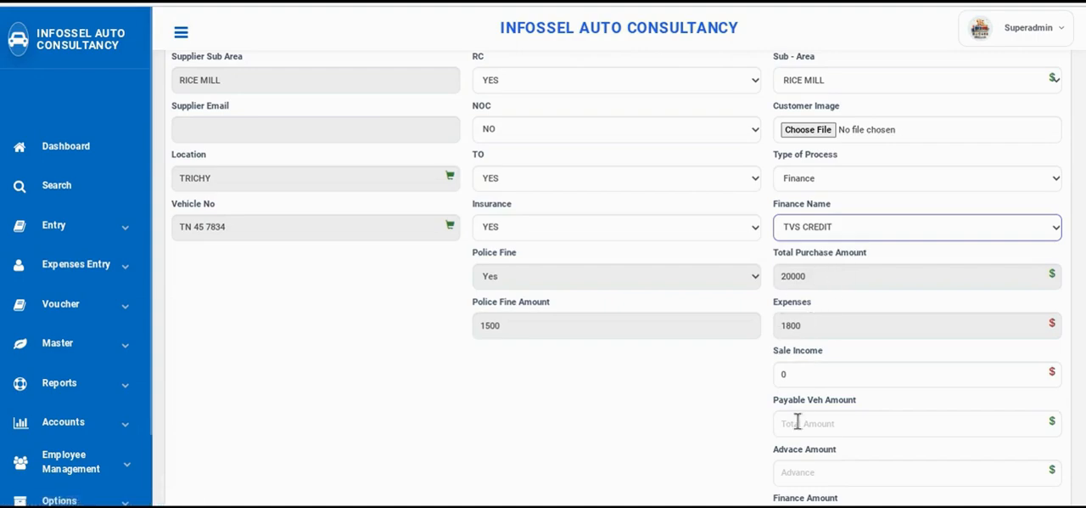
Set the payable vehicle amount to 60000 and the advance amount to 20000
left_click(842, 424)
type("60000")
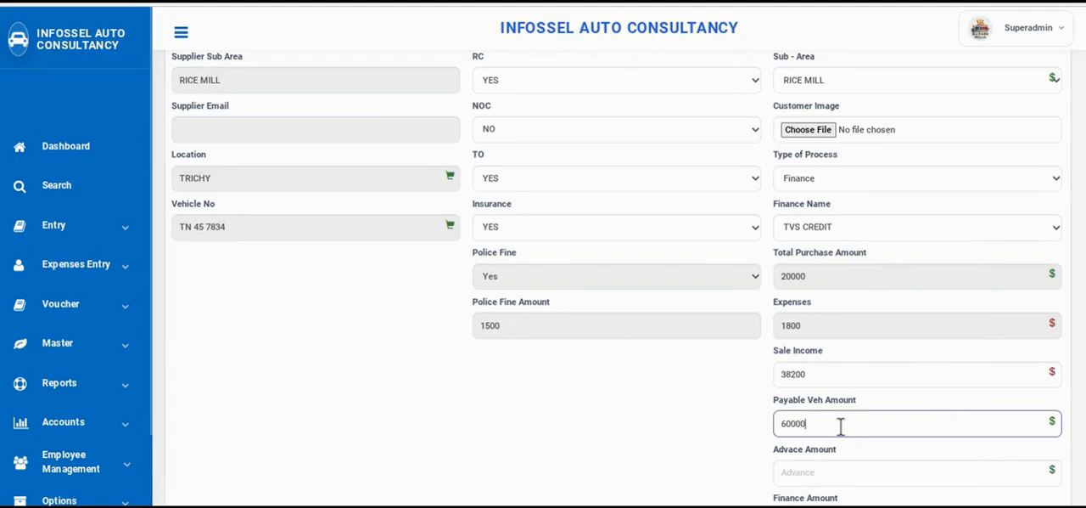
scroll(654, 453, "down", 1)
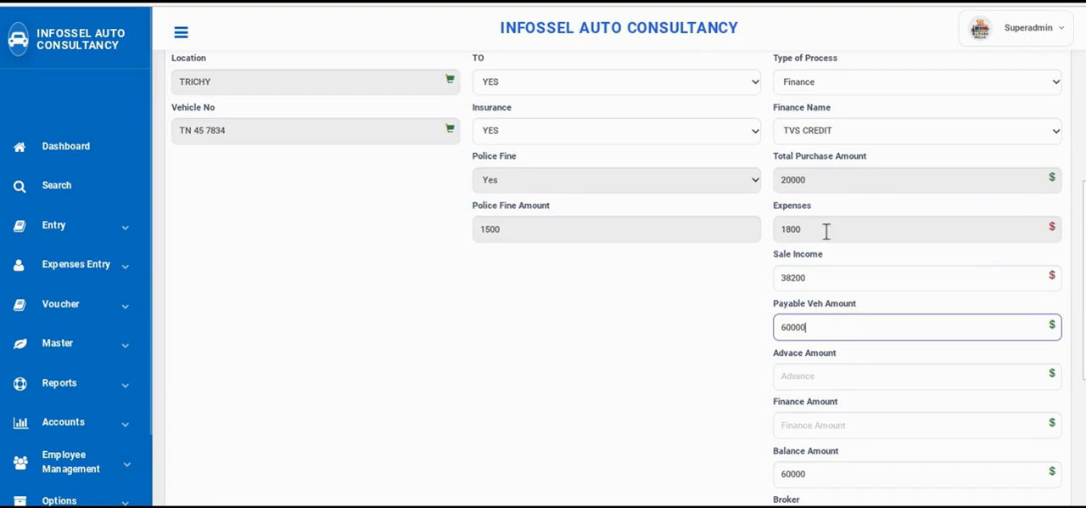
left_click(828, 370)
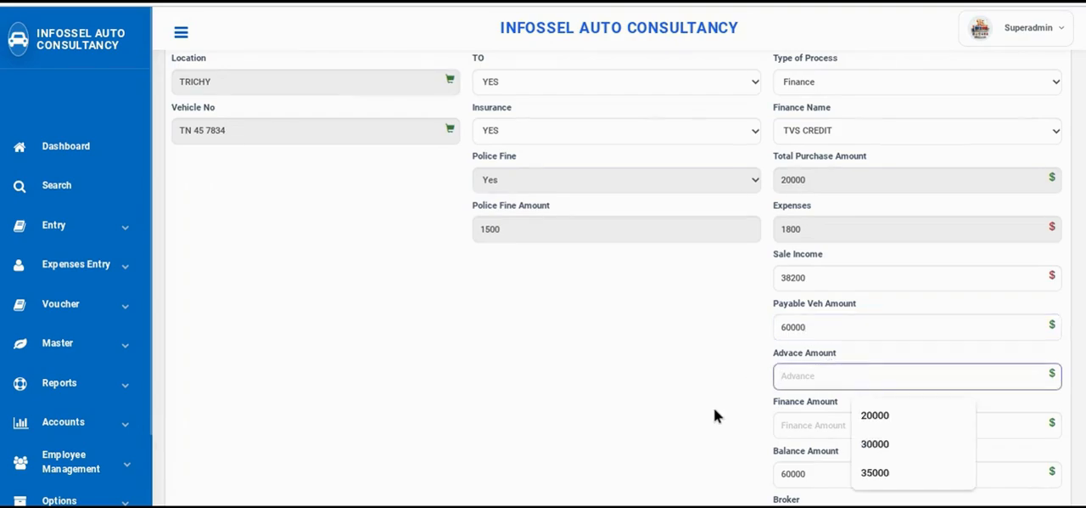
type("20000")
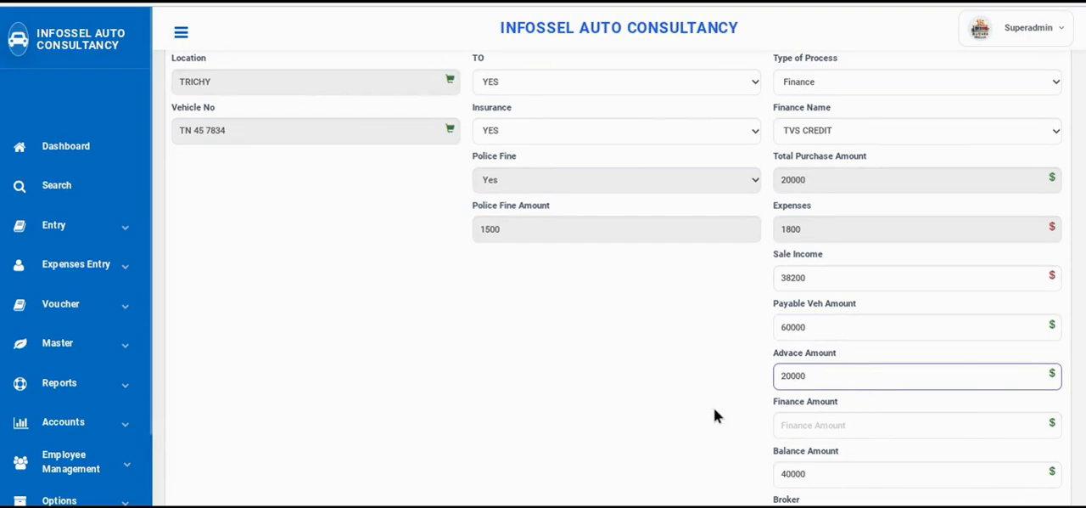
Set the finance amount of the HONDA DIO sale to 40000
scroll(714, 410, "down", 1)
left_click(820, 384)
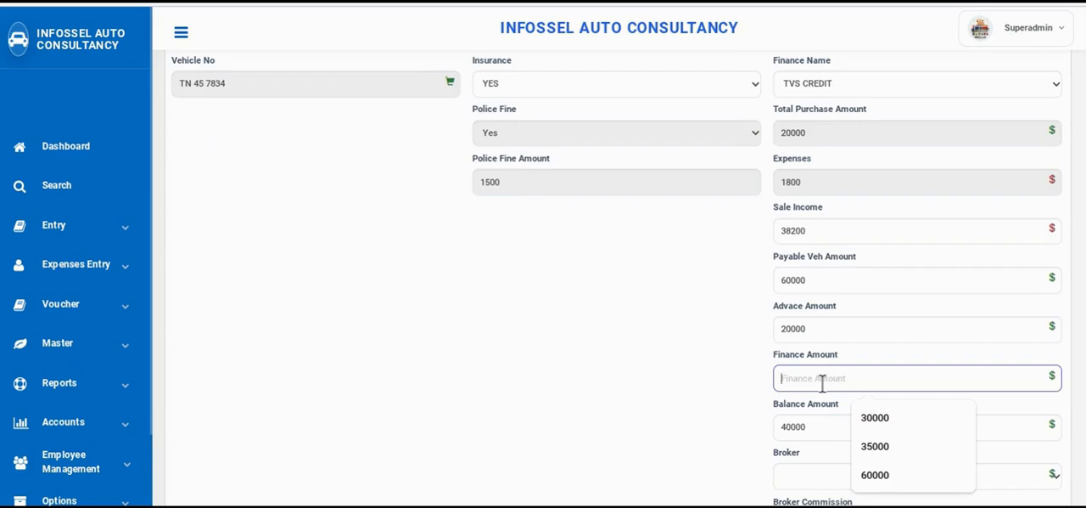
left_click_drag(807, 330, 775, 333)
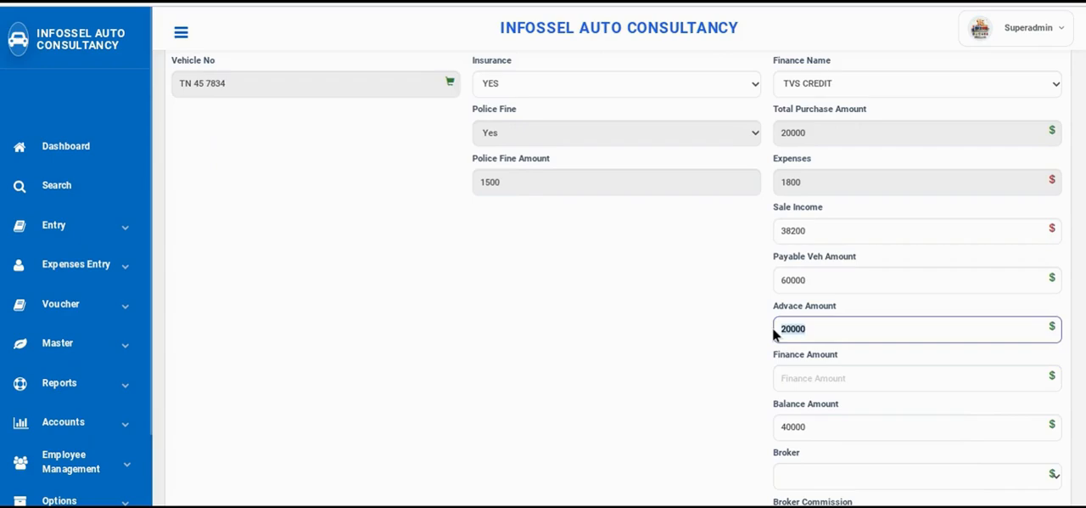
left_click(818, 377)
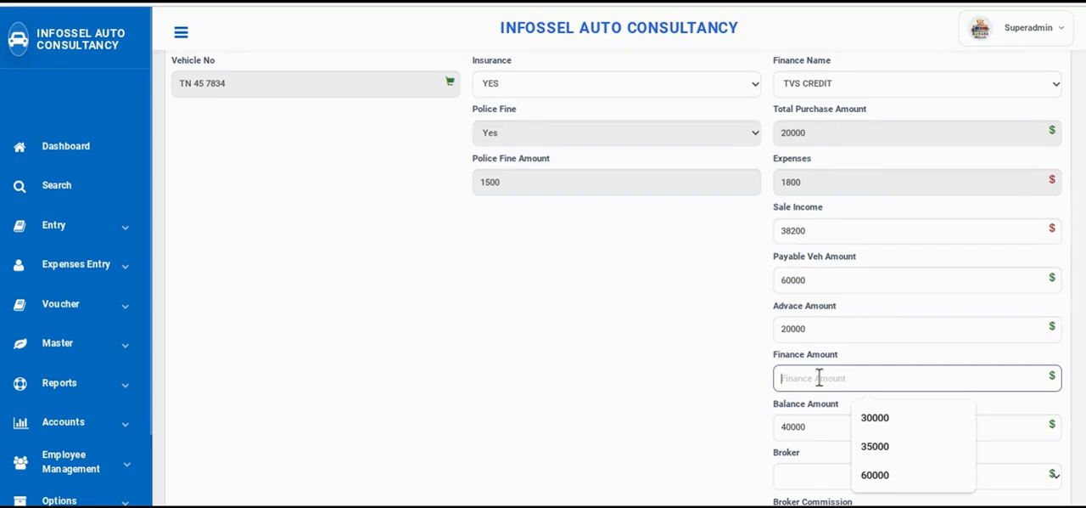
type("40000")
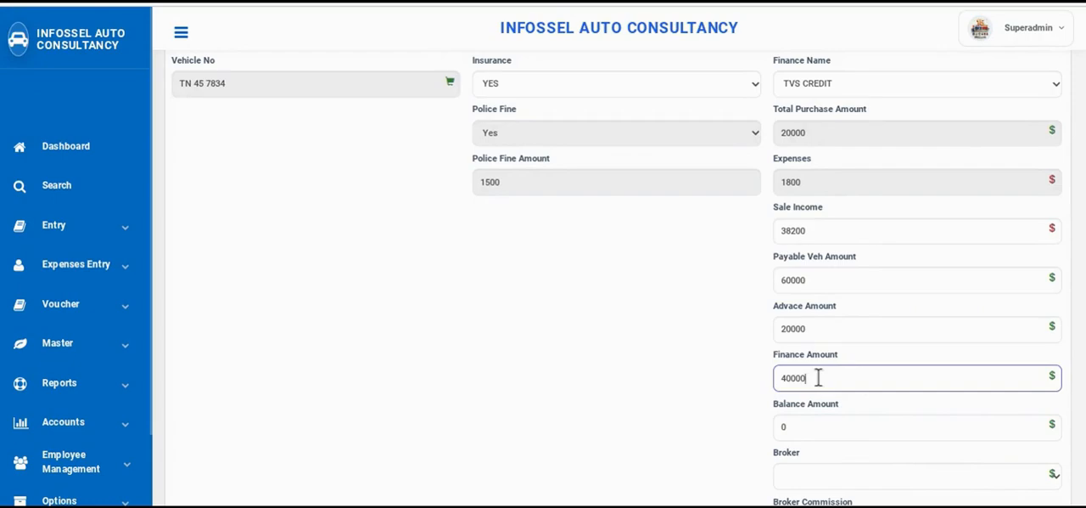
Choose AXIS BANK as the pay mode for the HONDA DIO sale
scroll(819, 377, "down", 1)
scroll(860, 433, "down", 3)
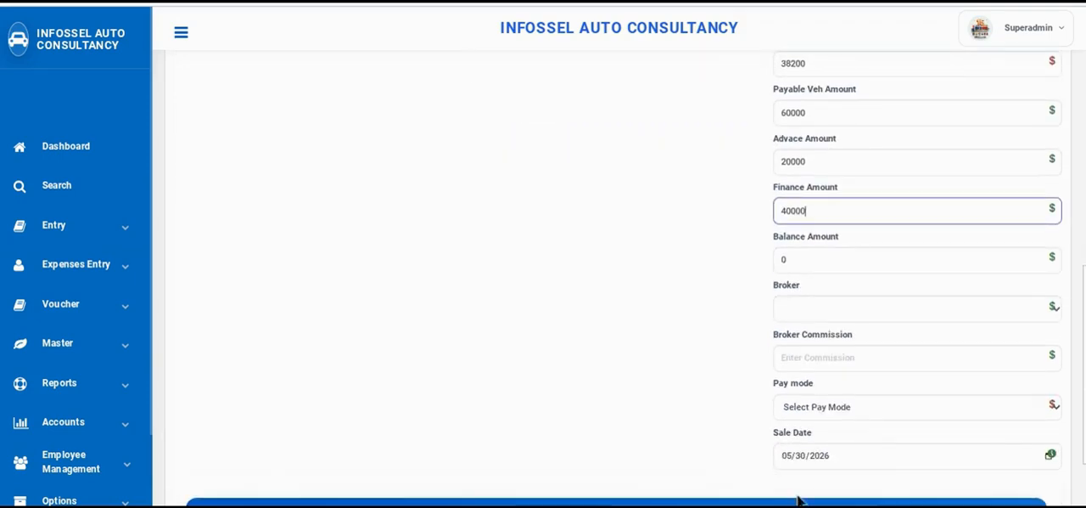
left_click(861, 406)
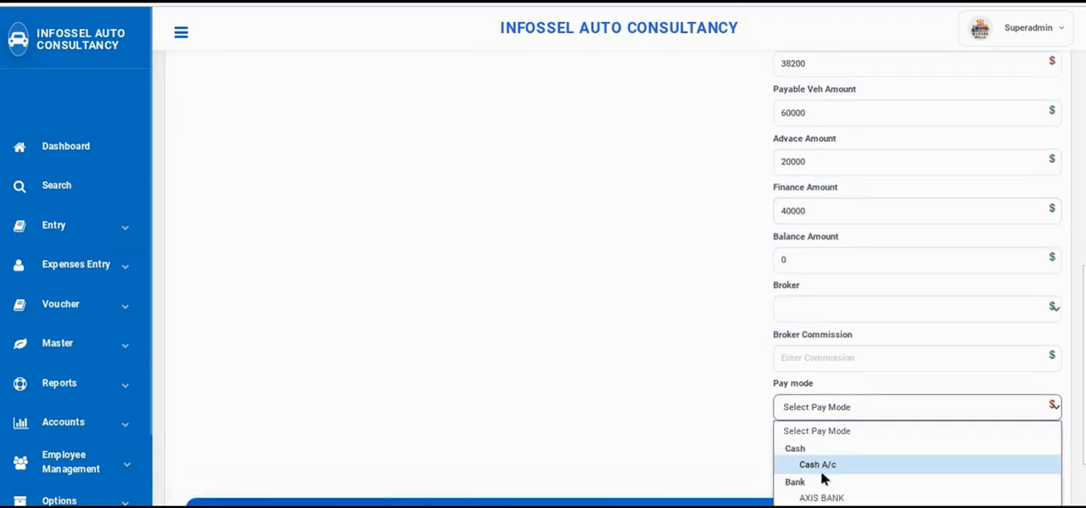
left_click(827, 464)
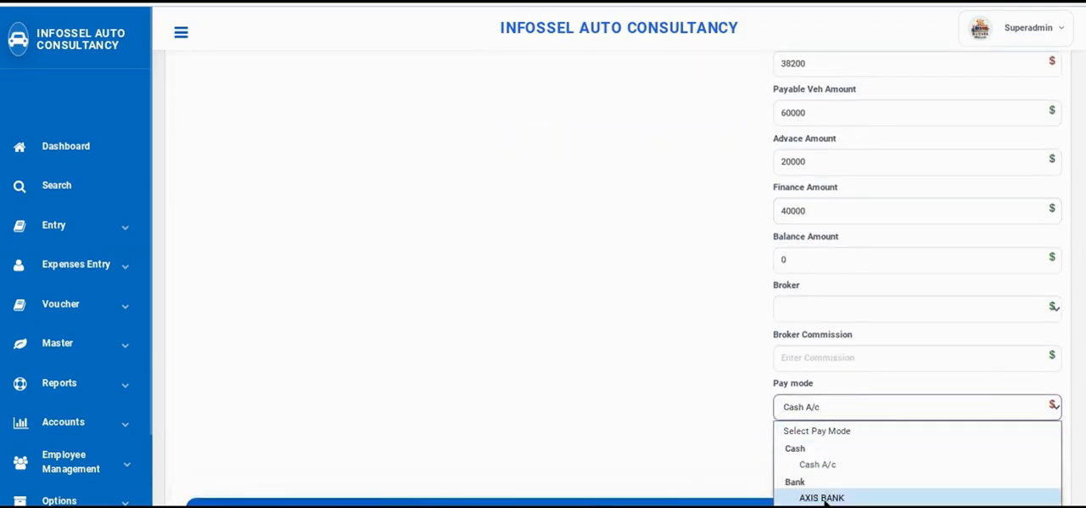
left_click(823, 497)
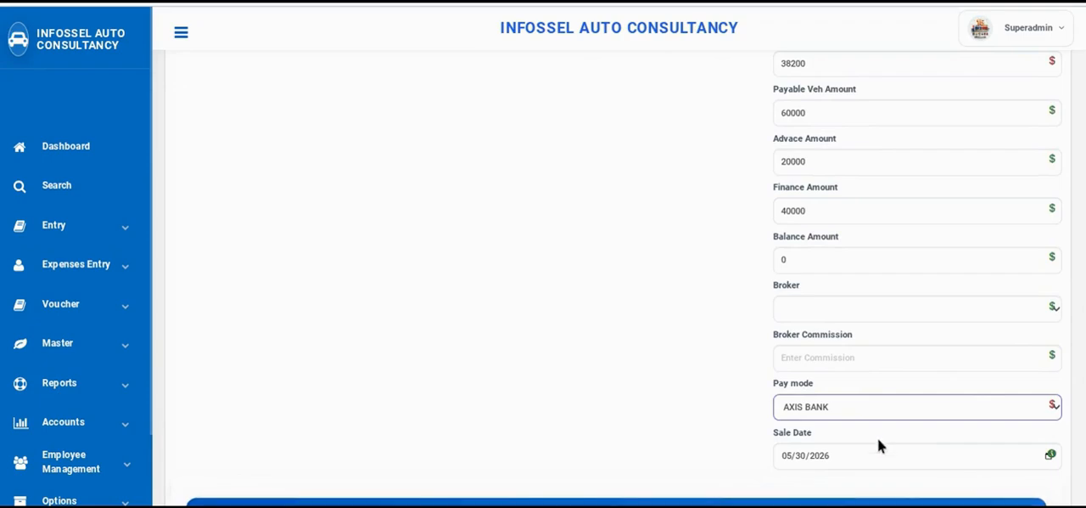
Save the HONDA DIO sale, dismiss the print preview and close the invoice
scroll(878, 438, "down", 2)
left_click(618, 398)
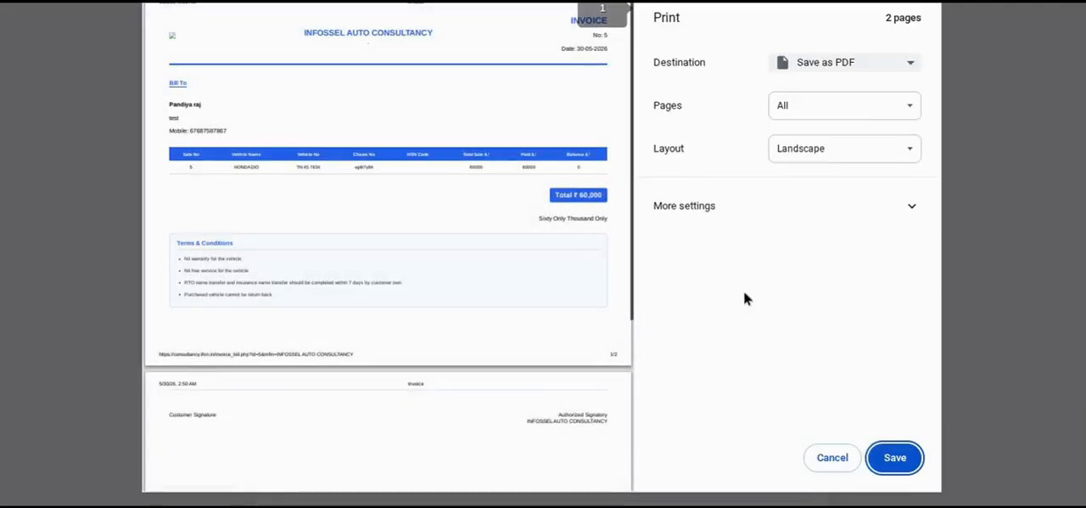
left_click(832, 458)
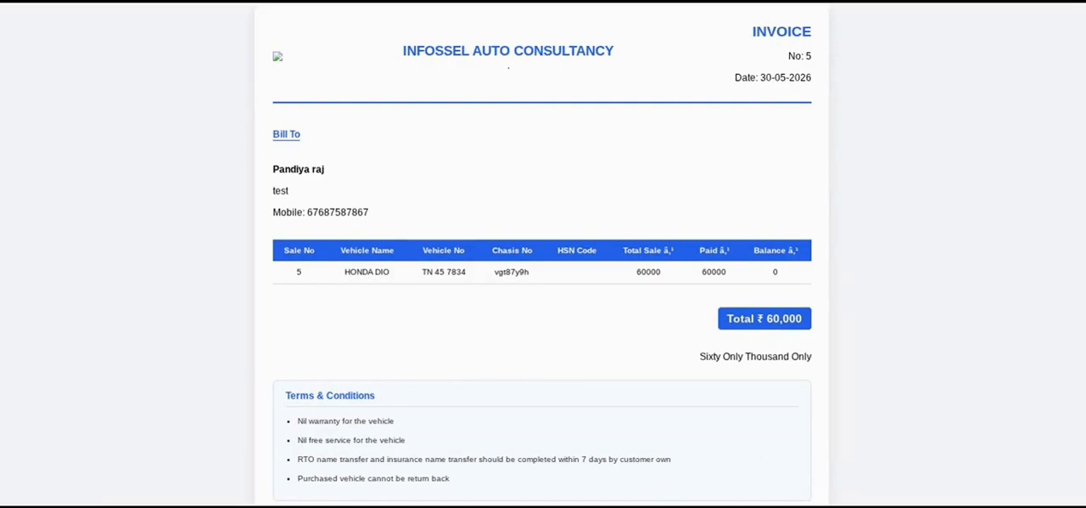
left_click(856, 3)
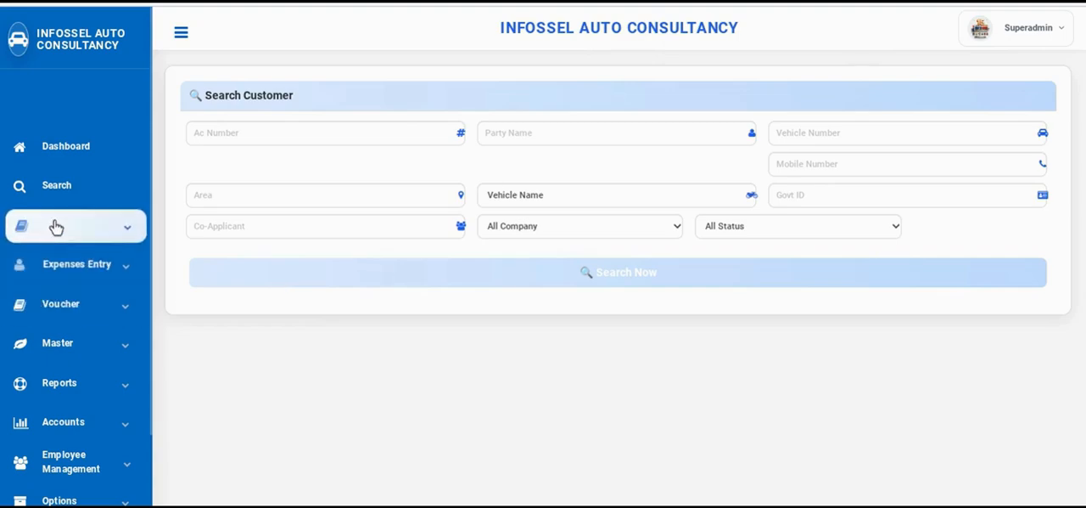
Open the list of vehicle sales and examine each sale's finance details, amounts, pending balance, collection option and status
left_click(70, 237)
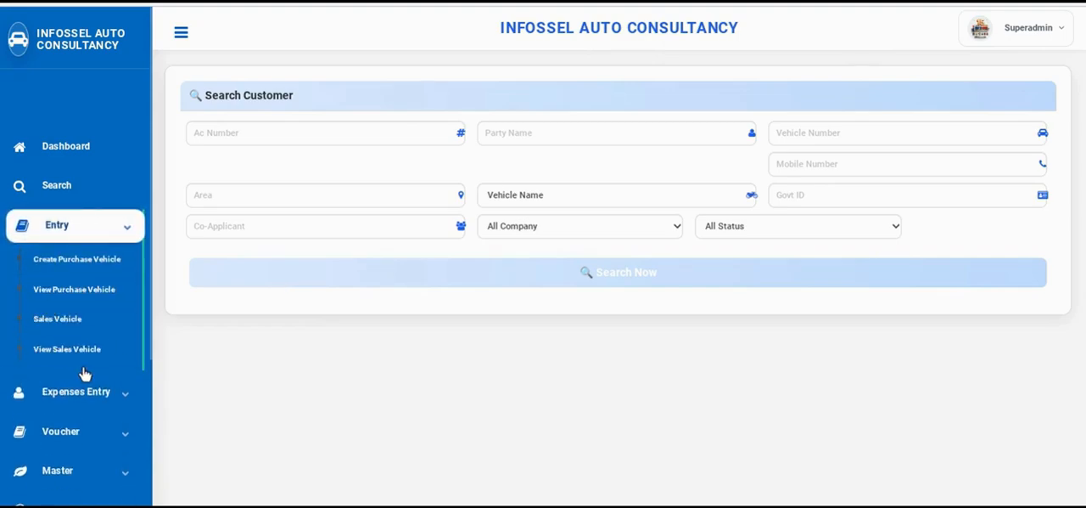
left_click(80, 357)
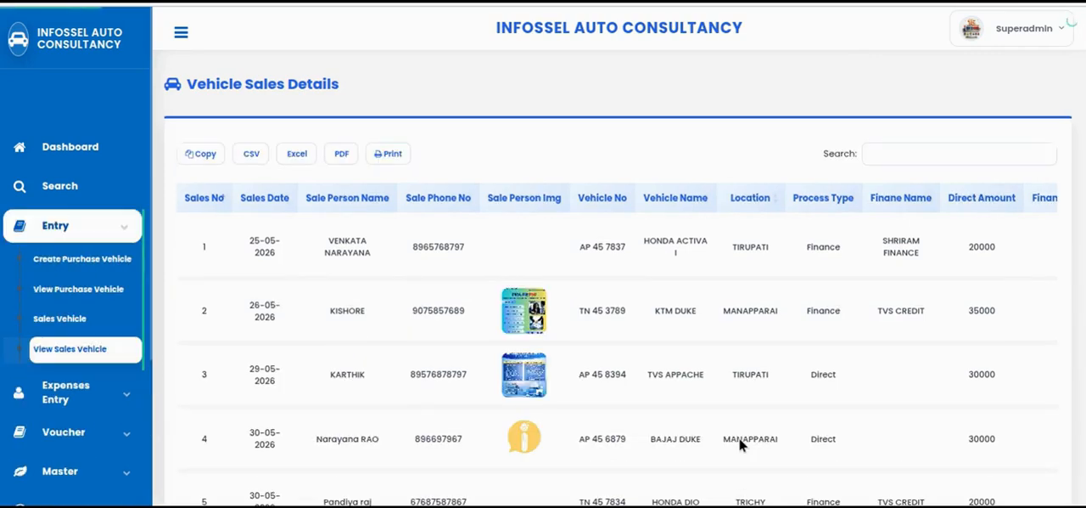
scroll(890, 411, "down", 3)
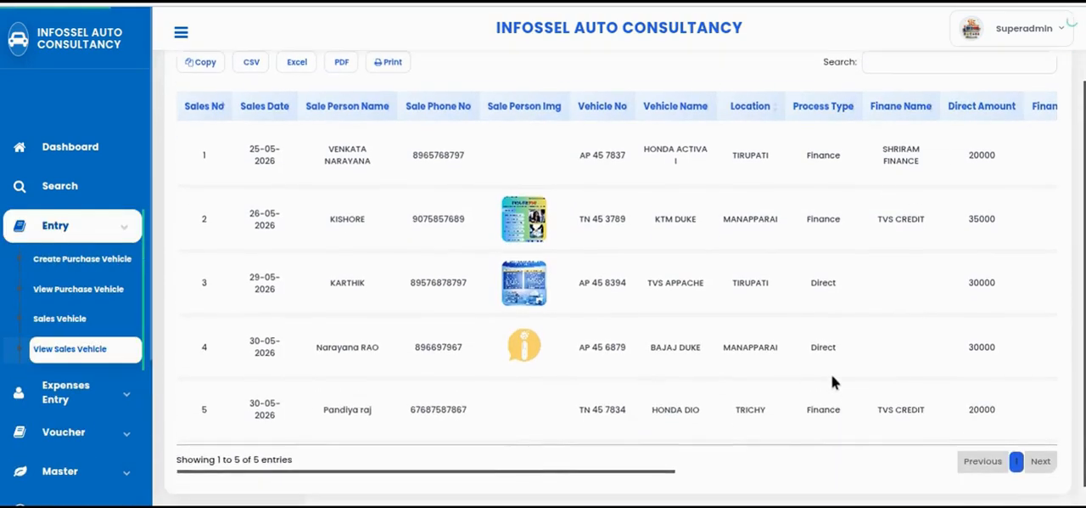
left_click_drag(659, 441, 965, 441)
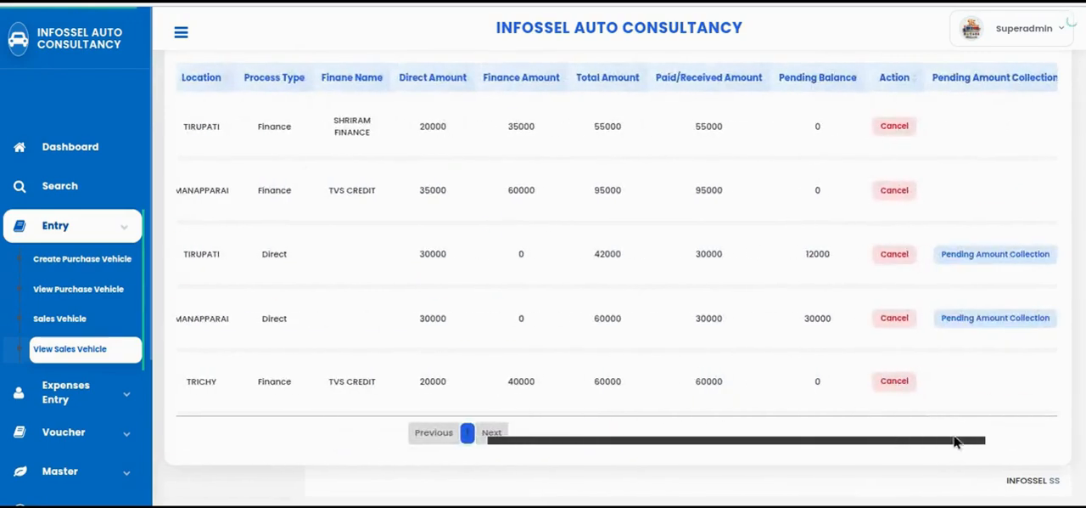
scroll(715, 372, "up", 2)
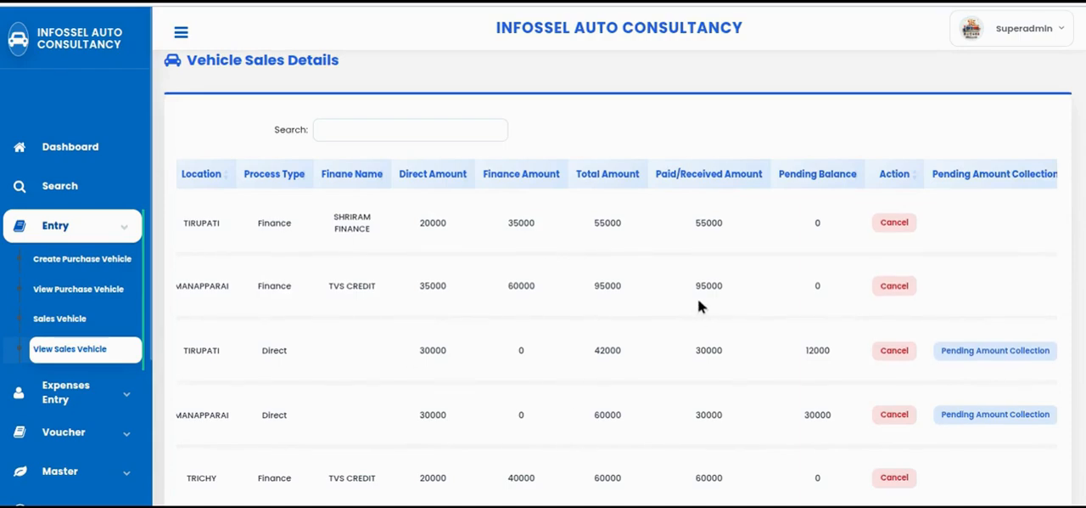
scroll(686, 378, "down", 2)
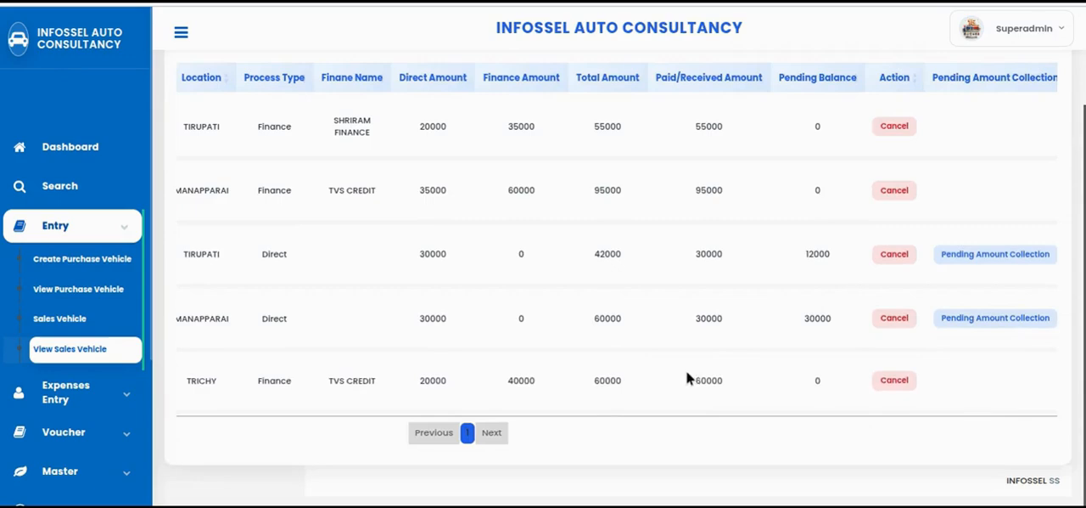
scroll(686, 379, "up", 3)
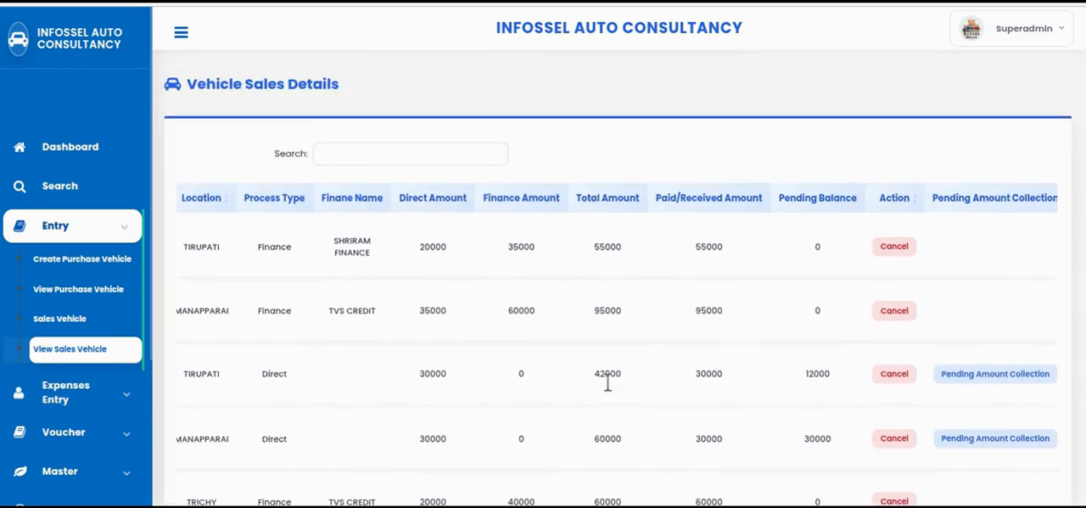
scroll(649, 323, "down", 3)
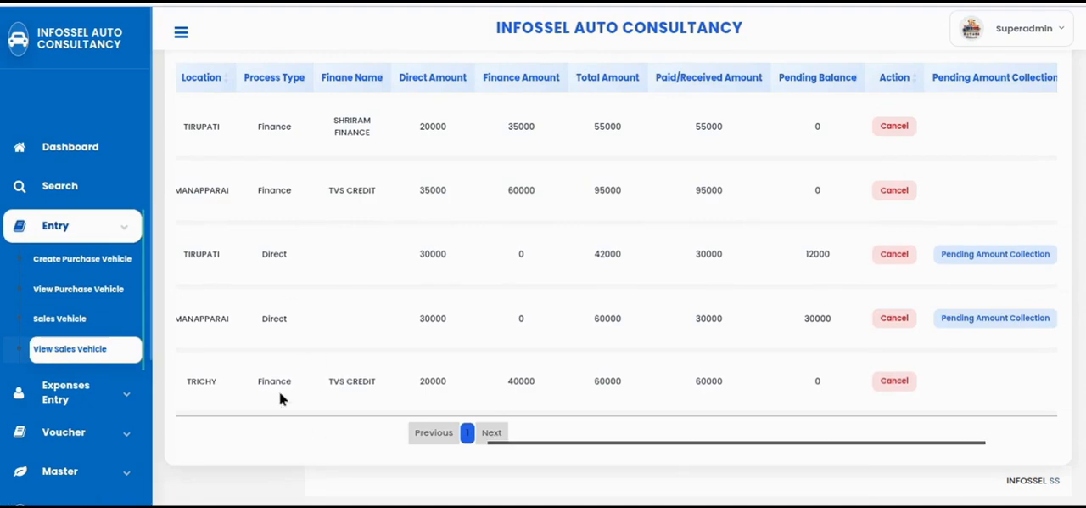
left_click_drag(844, 448, 959, 437)
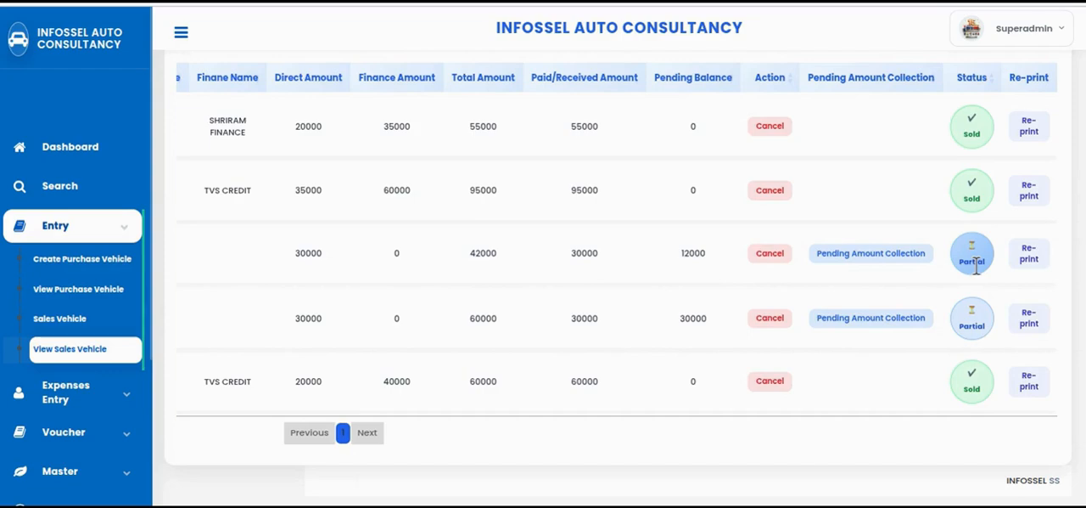
Open the pending amount collection for the TVS APPACHE sale and enter a payment of 12000
left_click(900, 256)
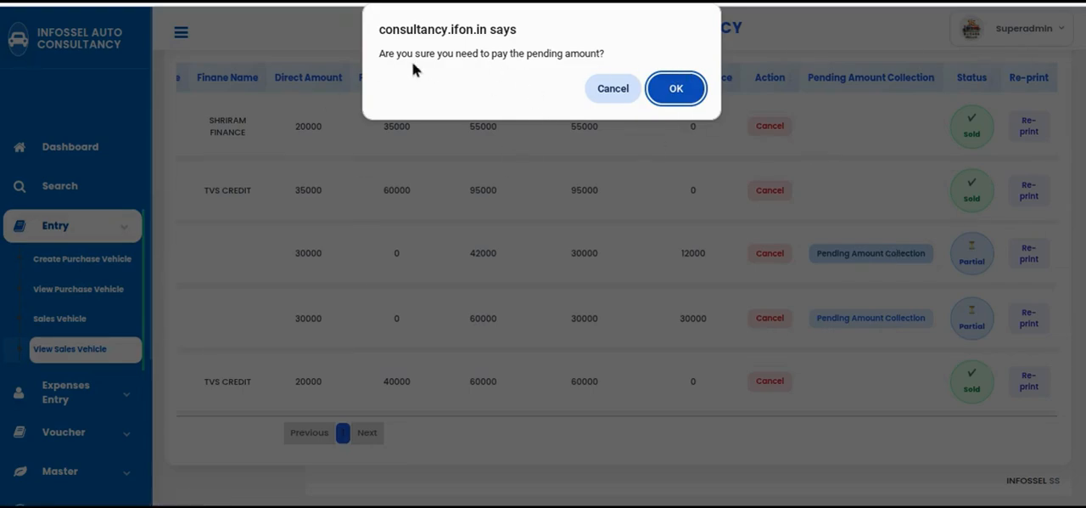
left_click(677, 95)
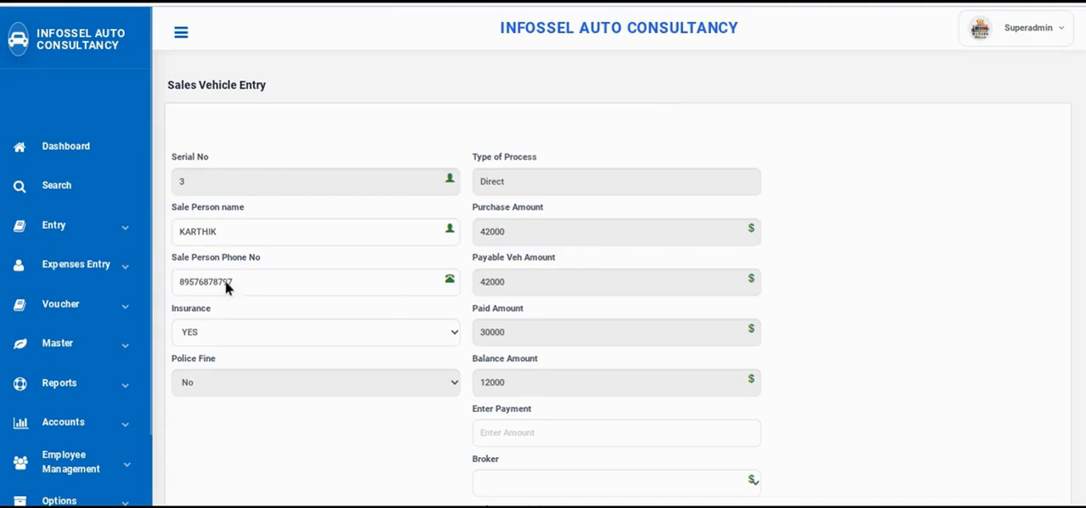
scroll(322, 255, "down", 3)
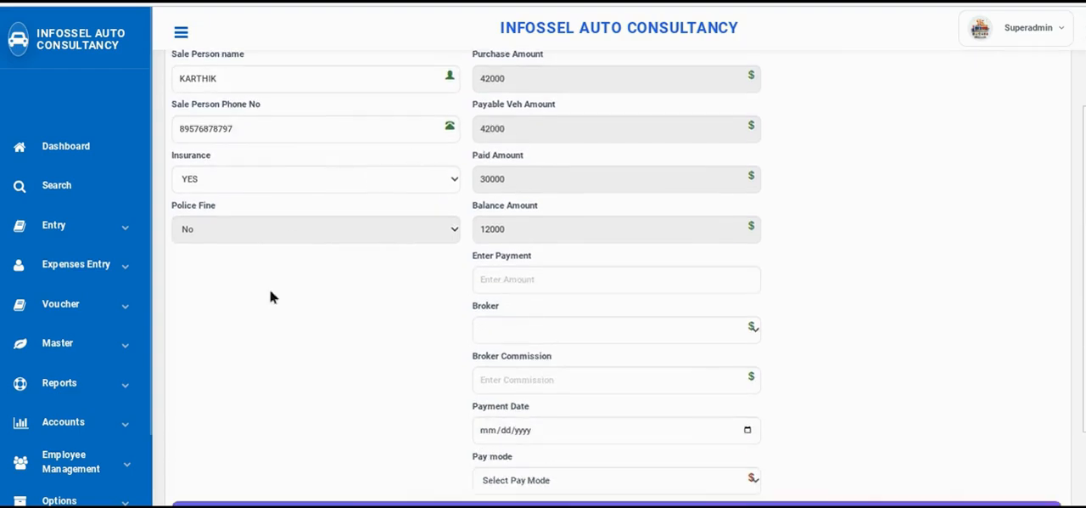
scroll(297, 150, "up", 3)
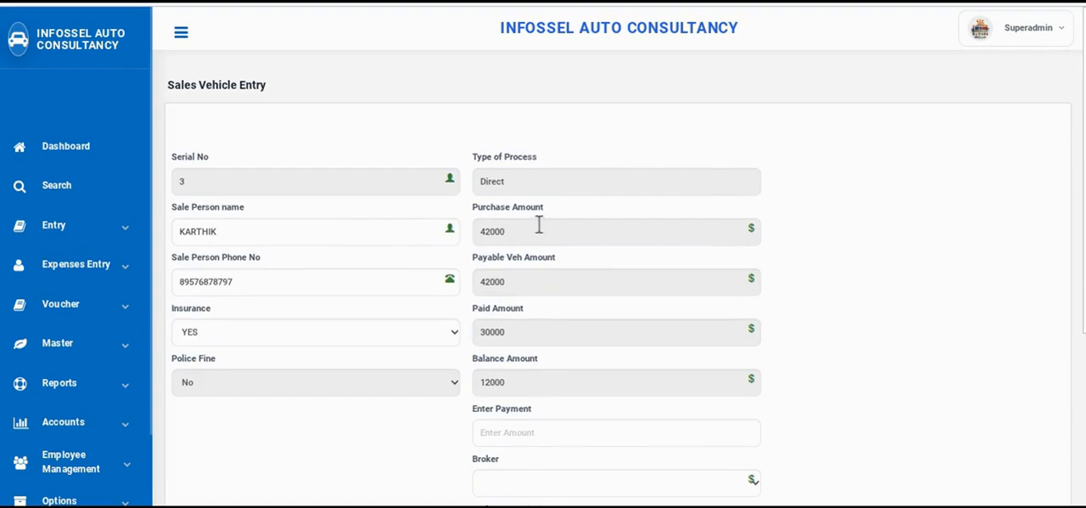
scroll(540, 271, "down", 3)
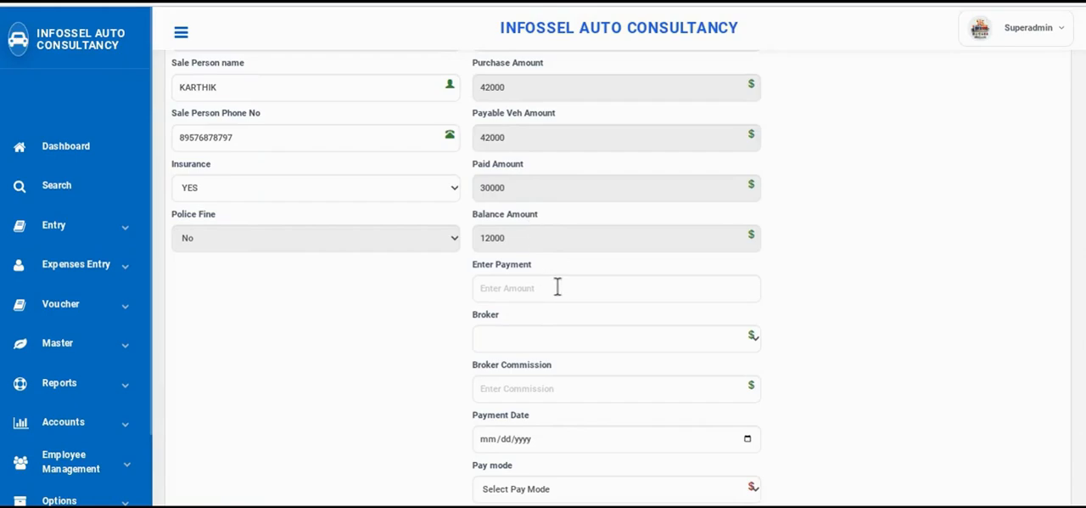
left_click(529, 290)
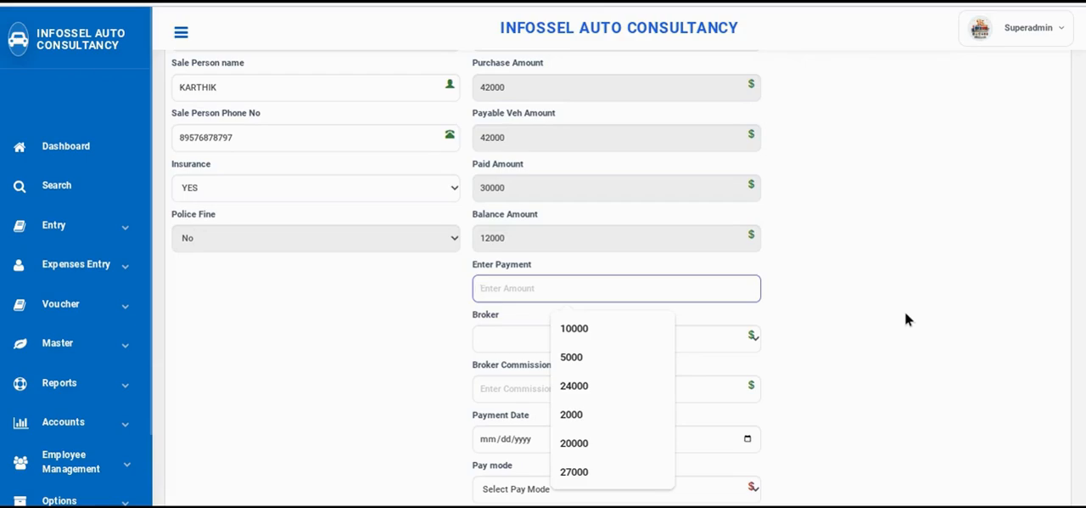
type("12000")
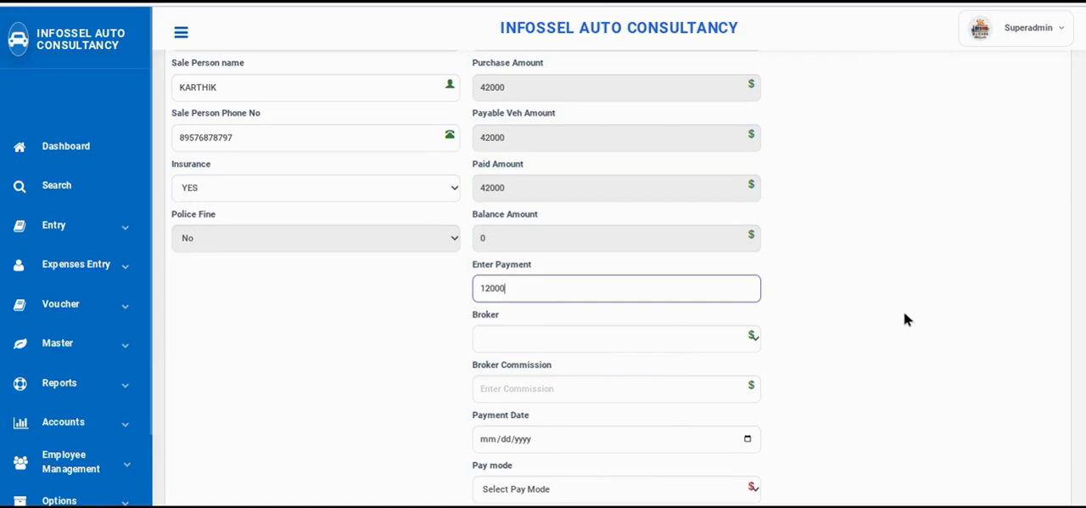
Complete the TVS APPACHE balance collection with payment date 05/31/2026 and a pay mode, without a broker, and return to the vehicle sales list
scroll(475, 339, "down", 2)
left_click(565, 212)
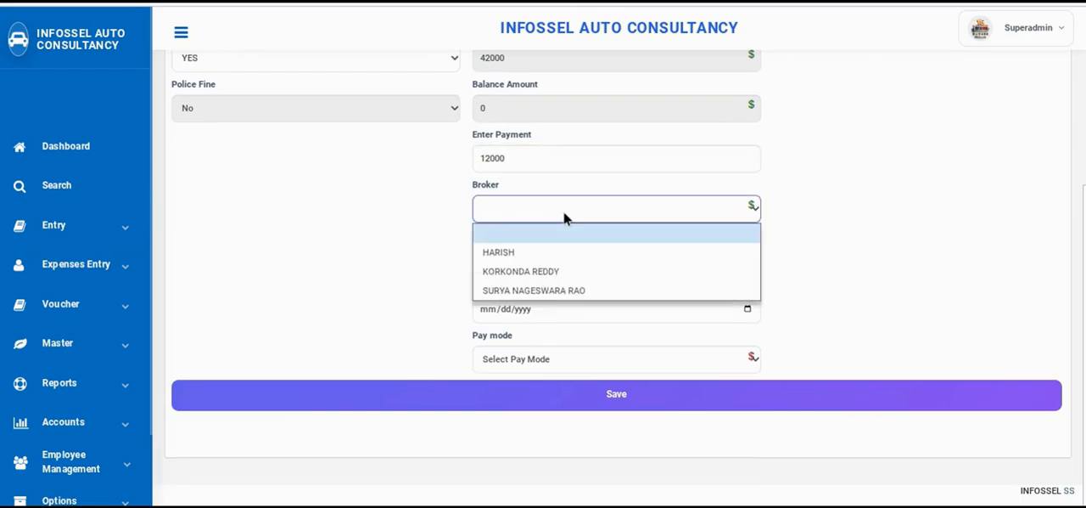
left_click(566, 218)
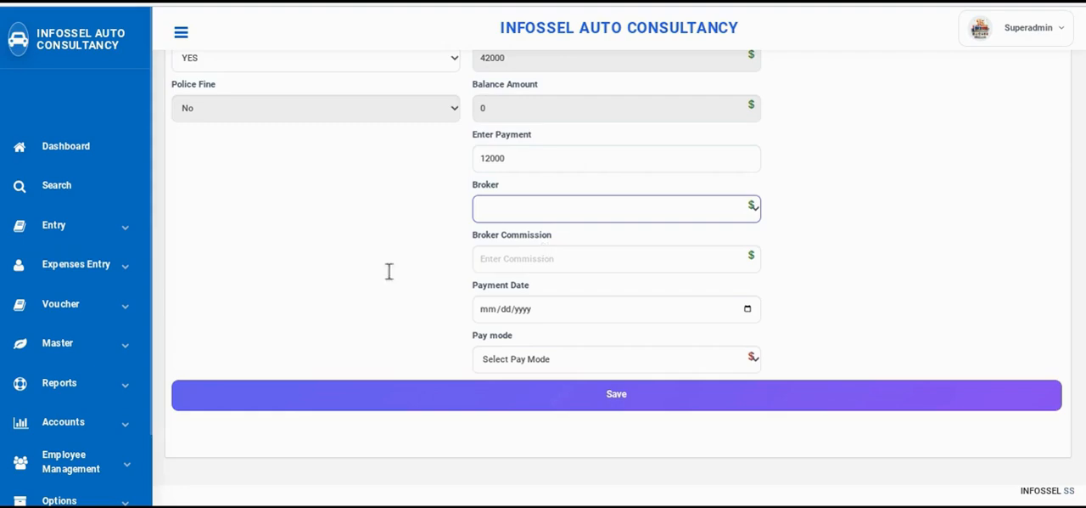
left_click(747, 309)
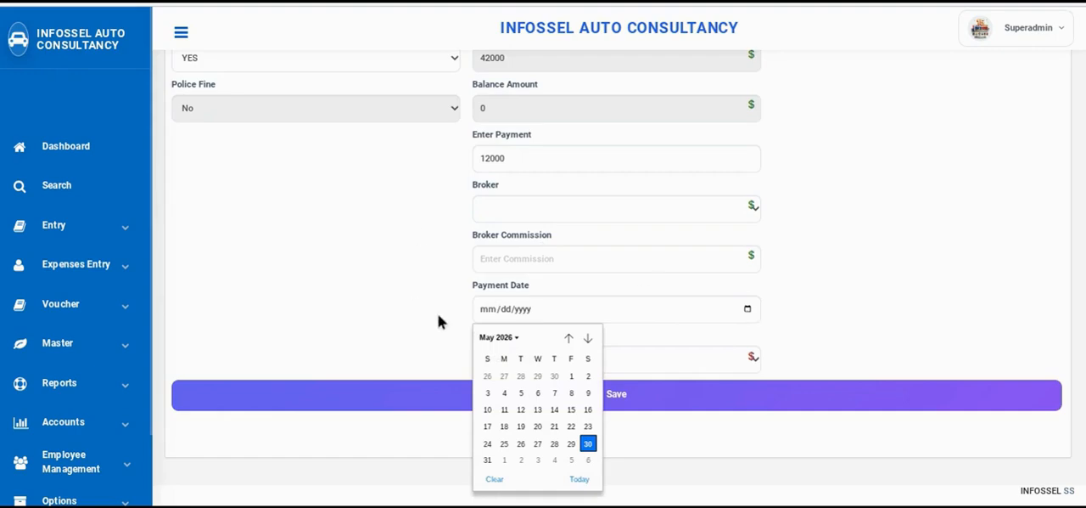
left_click(488, 459)
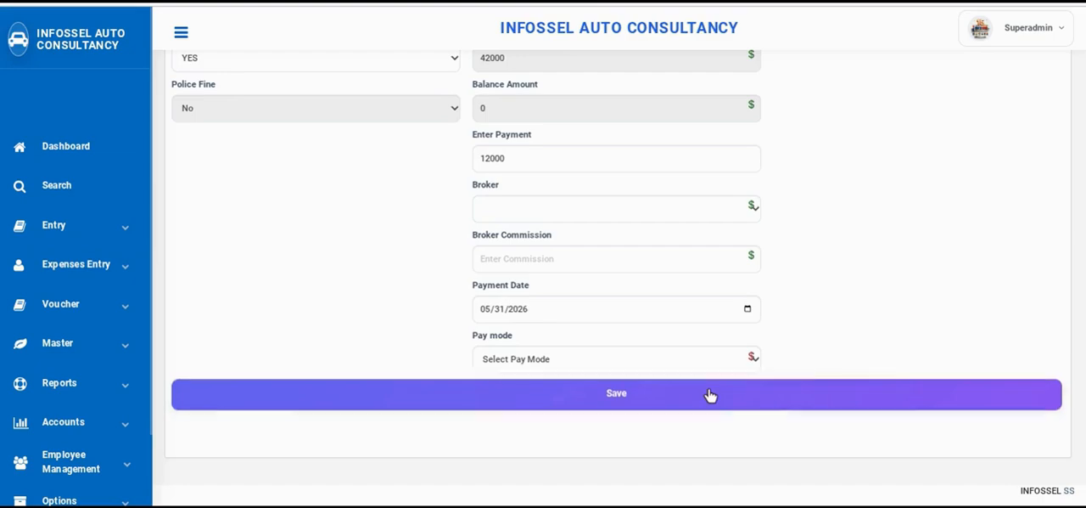
left_click(531, 360)
left_click(521, 418)
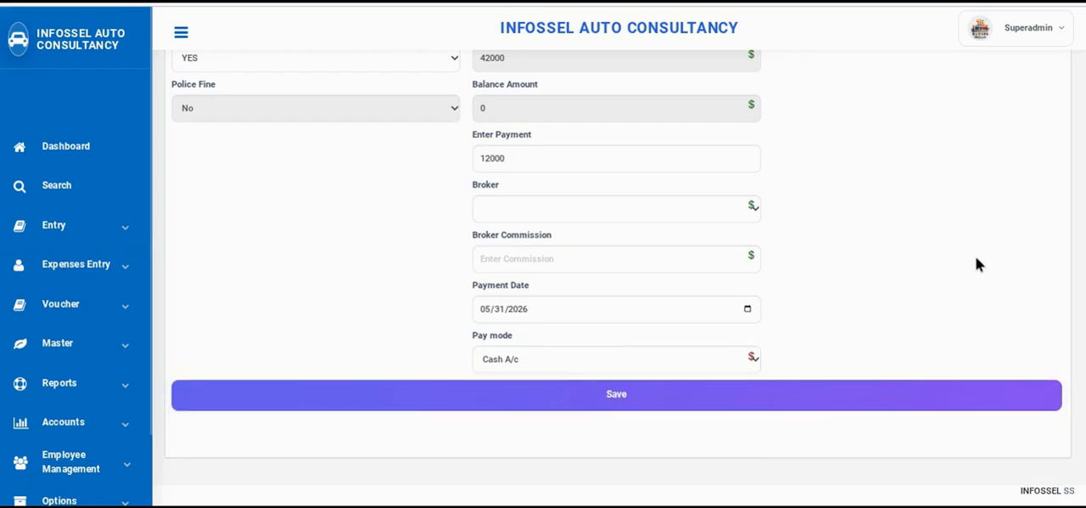
key("alt+Left")
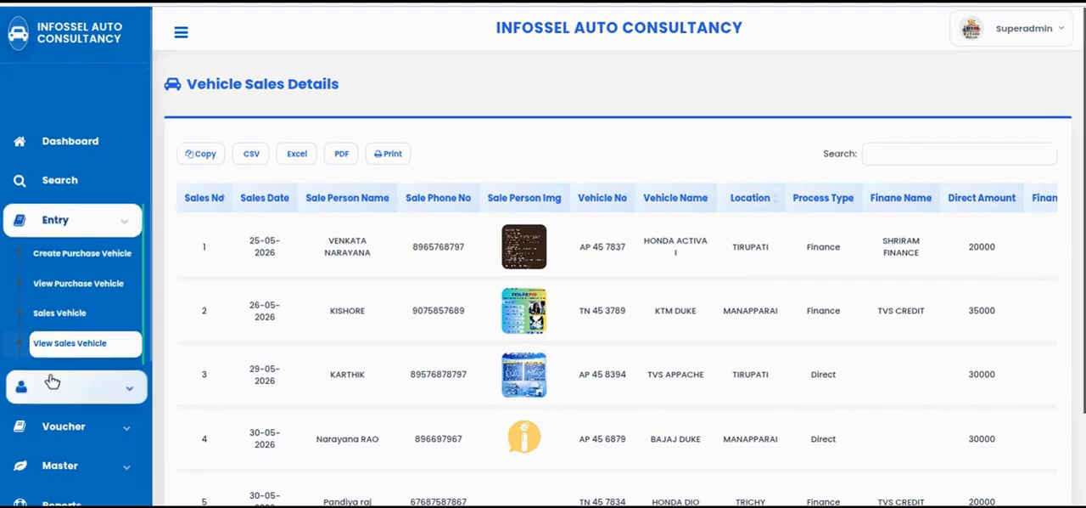
Open the Purchase Report and examine each purchased vehicle's seller, amount, location and date, plus the grand total
scroll(70, 331, "down", 1)
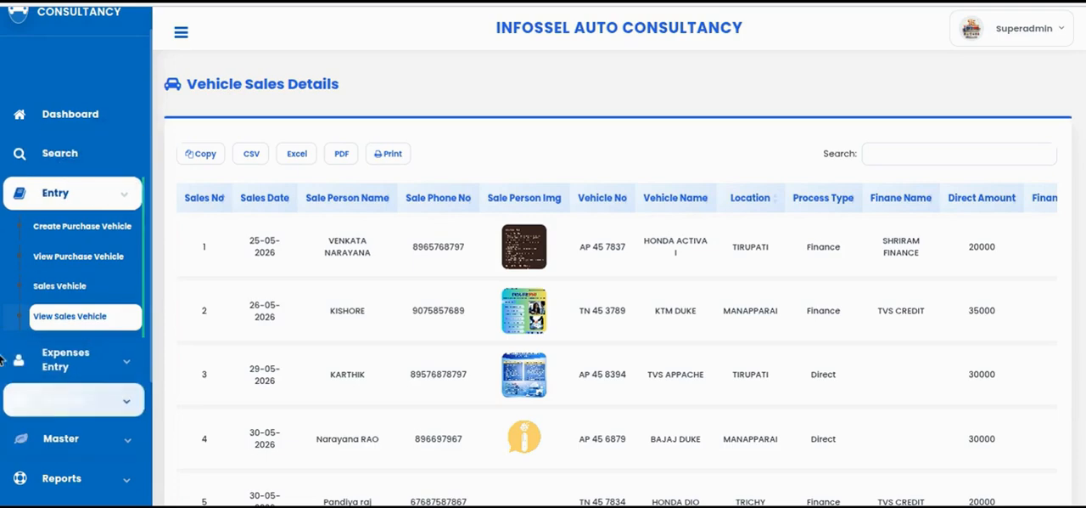
scroll(24, 321, "down", 3)
scroll(24, 321, "down", 1)
left_click(88, 329)
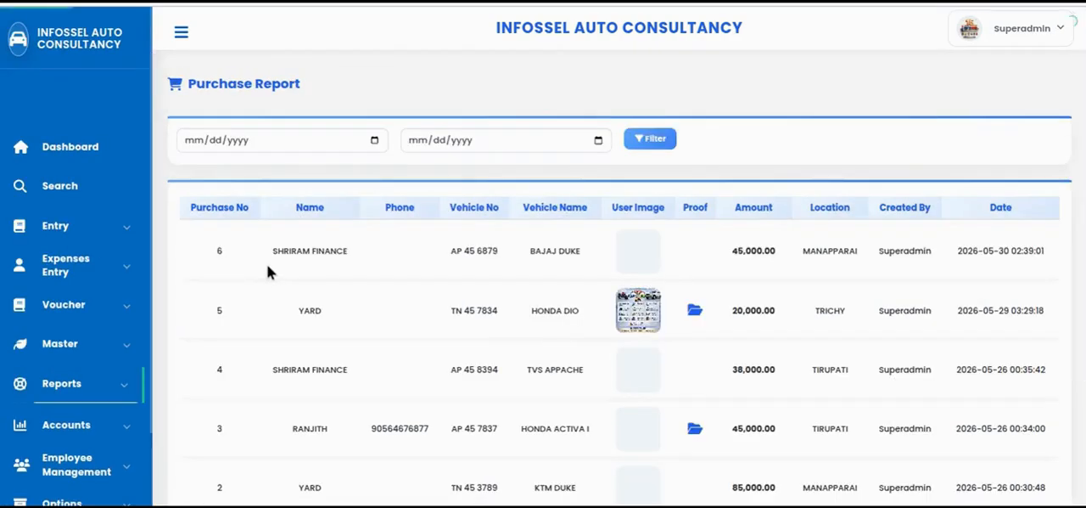
scroll(379, 327, "down", 2)
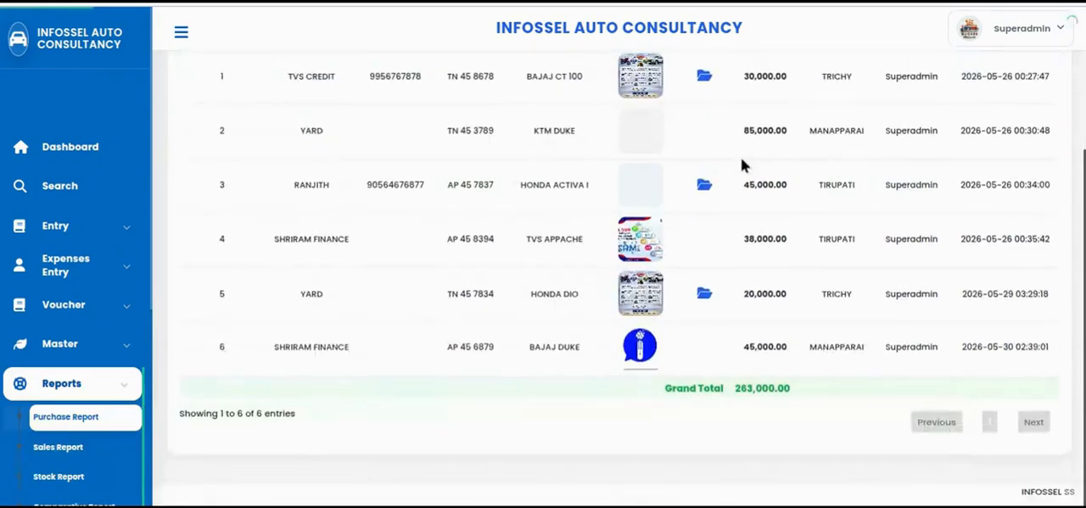
scroll(777, 232, "up", 1)
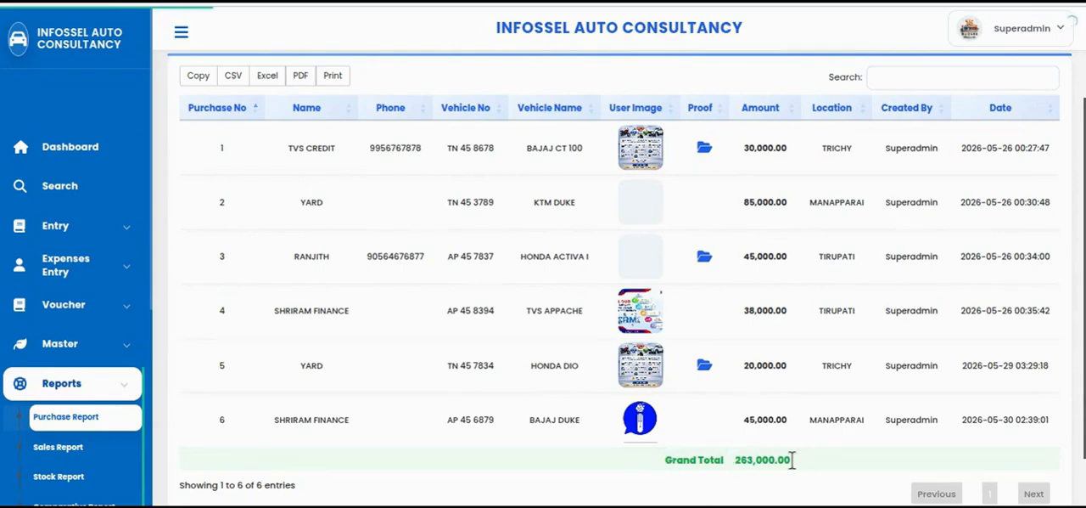
Open the Sales Report and examine all its columns, from party and vehicle through expenses, income and paid amounts to balance and status
scroll(36, 390, "down", 1)
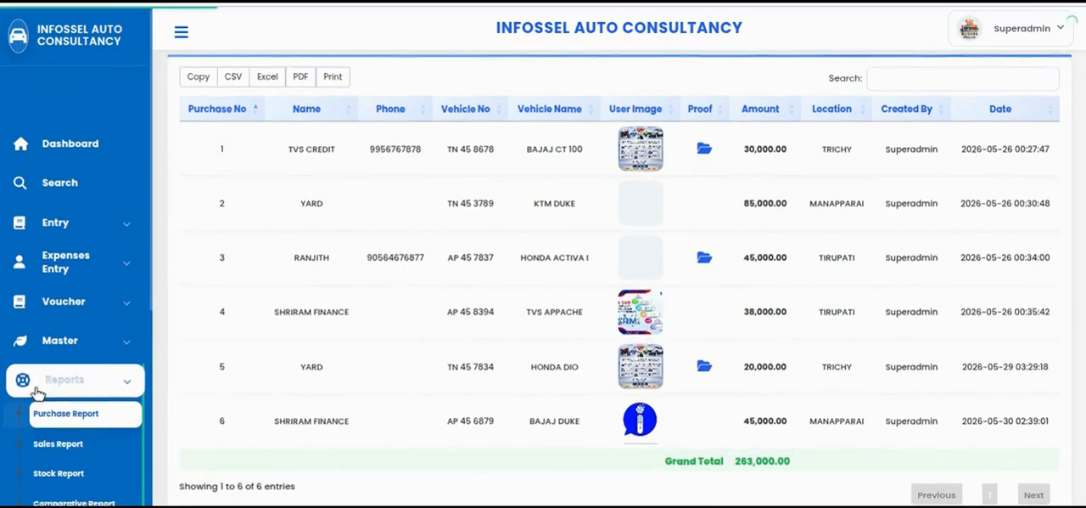
left_click(61, 438)
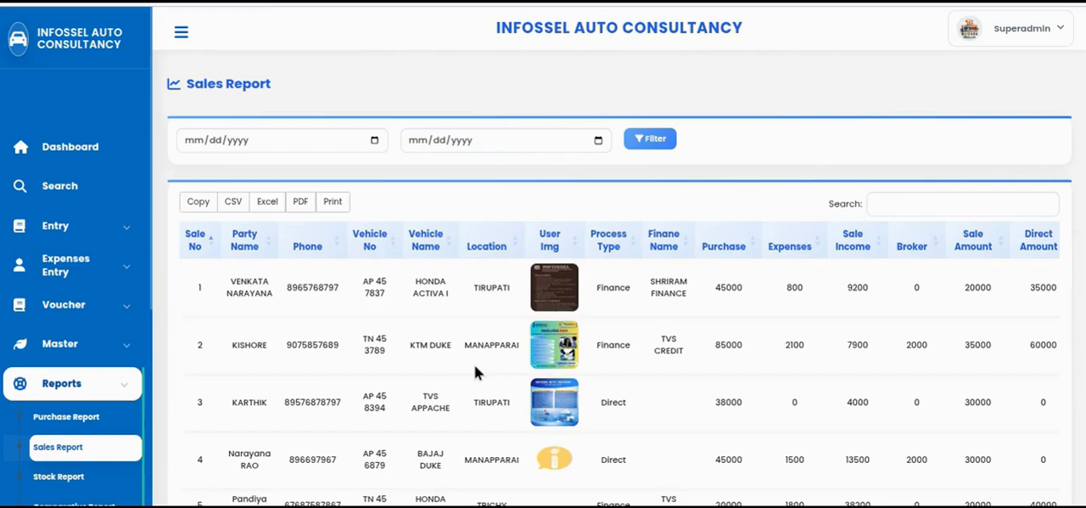
scroll(951, 373, "down", 1)
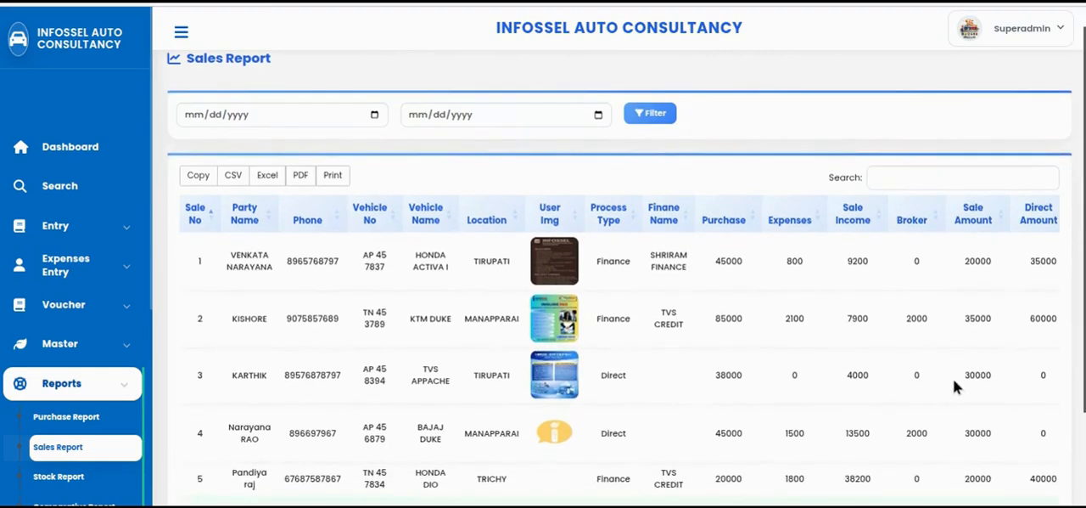
scroll(953, 380, "down", 2)
left_click_drag(849, 460, 1022, 456)
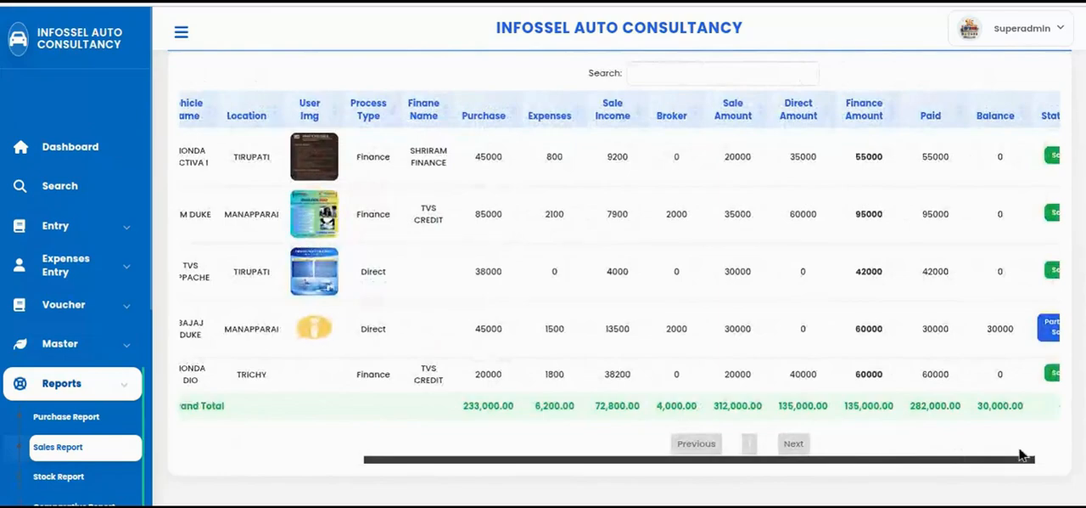
left_click_drag(793, 463, 530, 484)
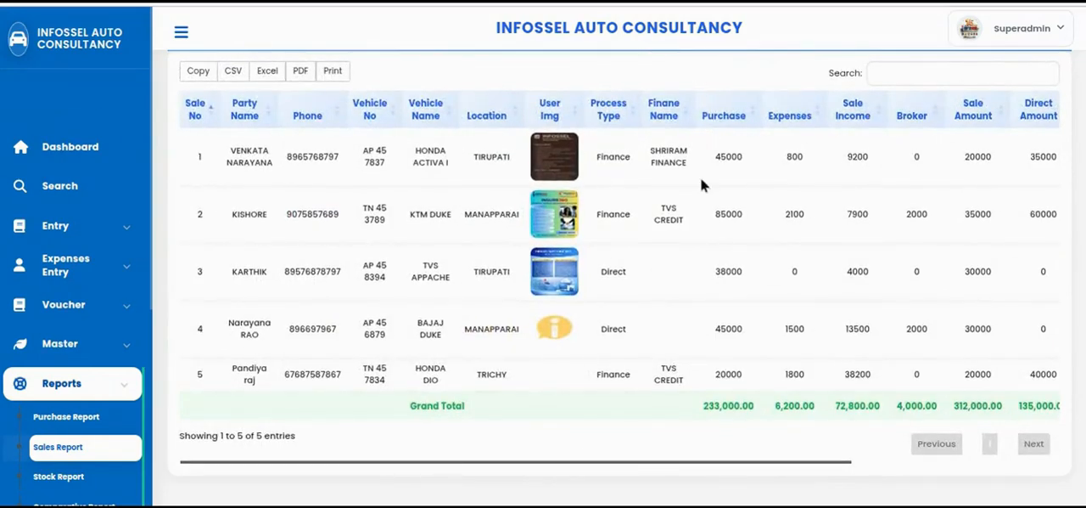
left_click_drag(742, 461, 907, 463)
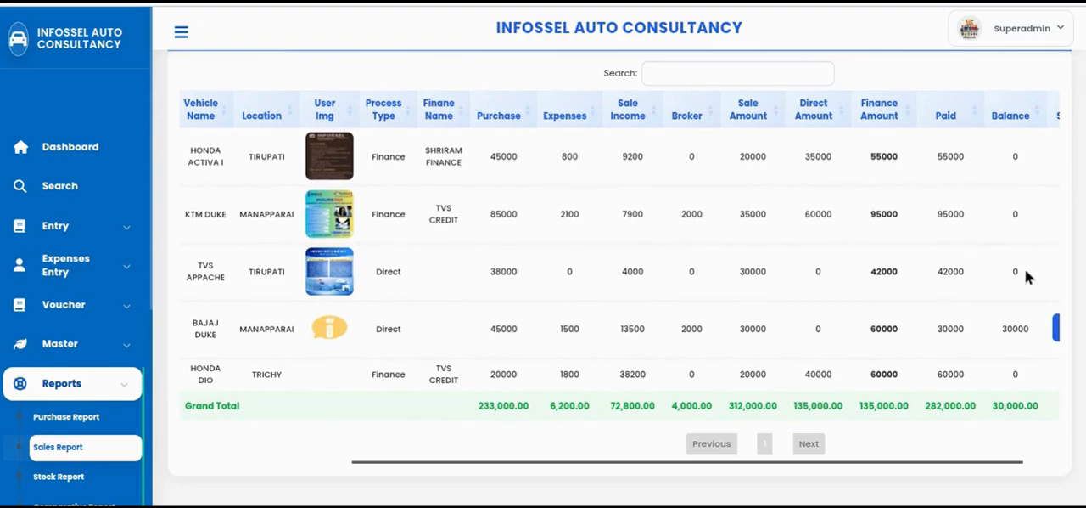
left_click_drag(942, 465, 1030, 466)
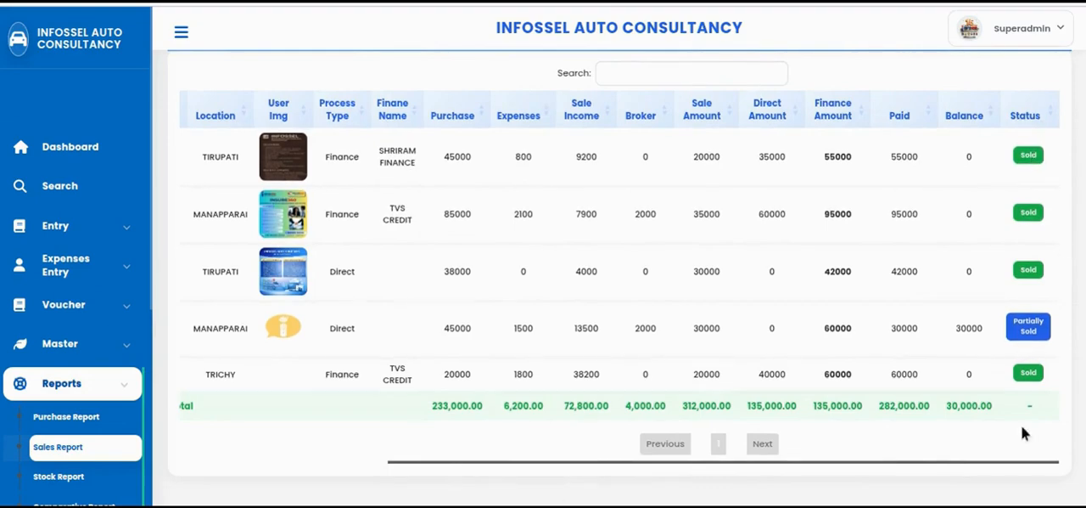
left_click_drag(848, 463, 626, 463)
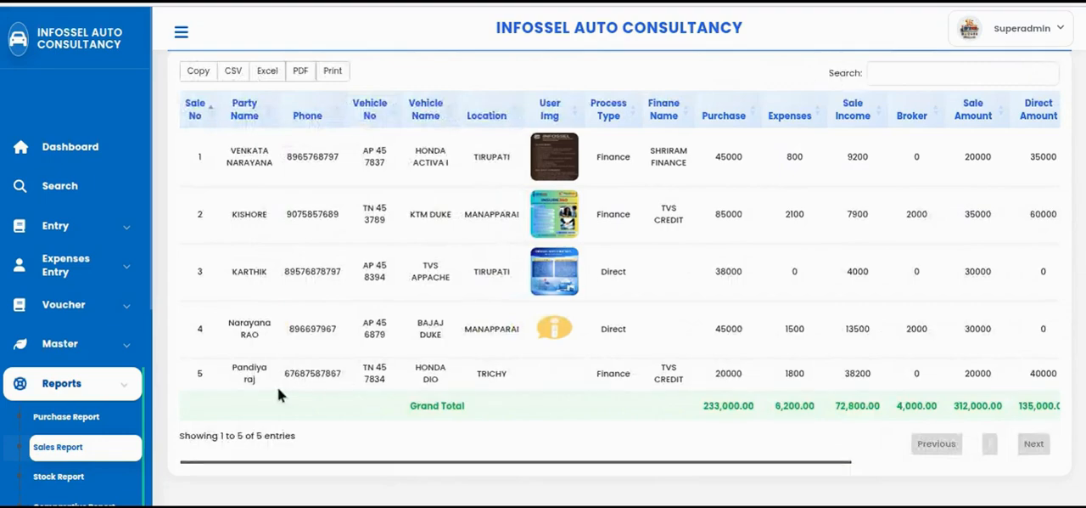
Open the Stock Report and examine purchased, out and available stock per vehicle, including the location filter's choices
scroll(195, 420, "down", 1)
scroll(62, 365, "down", 2)
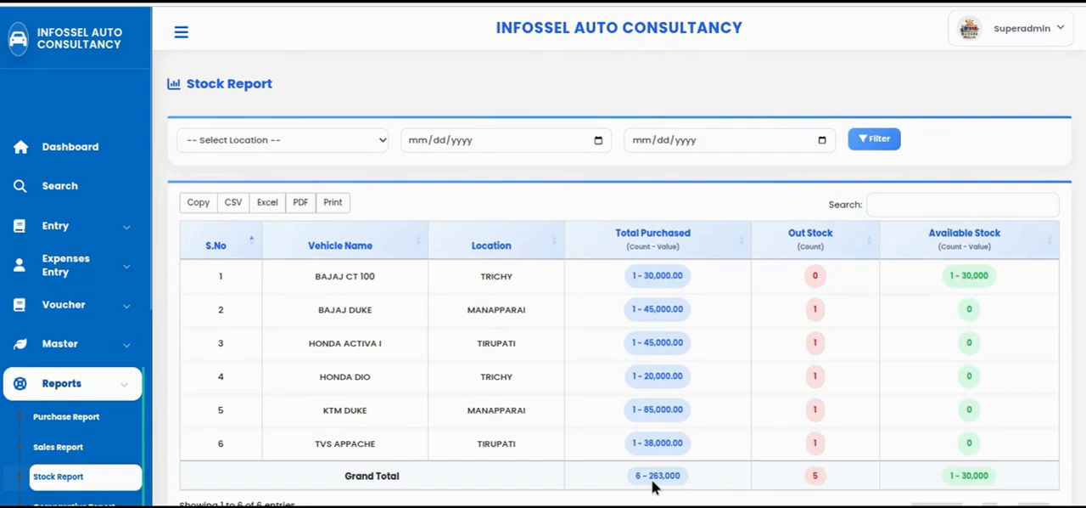
scroll(629, 436, "down", 1)
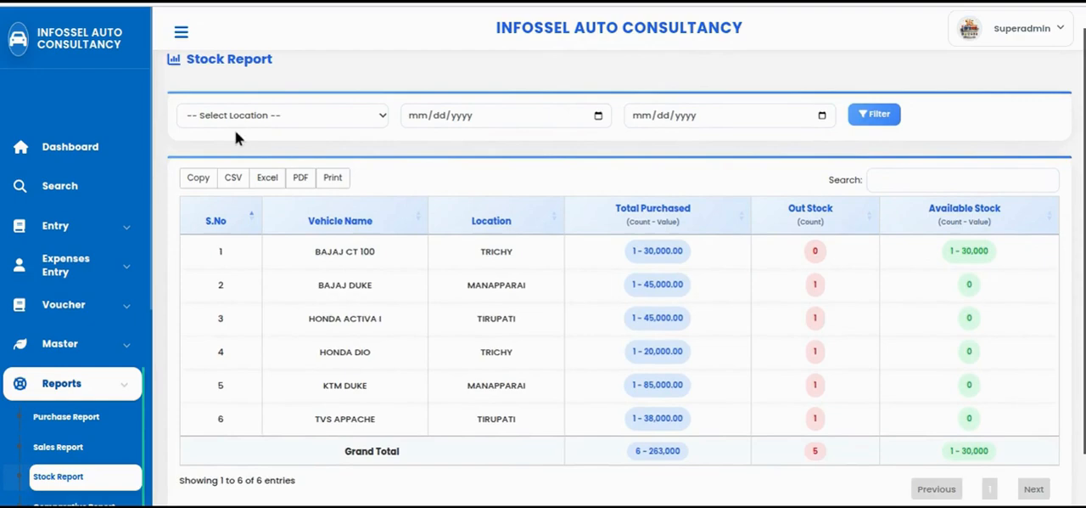
left_click(261, 115)
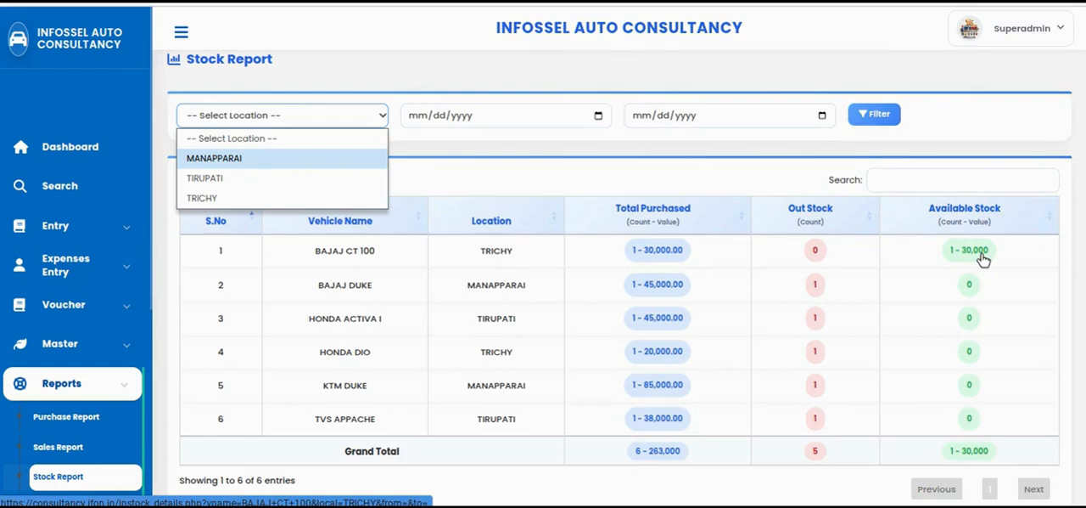
Open the available stock details from the Stock Report's grand total
scroll(934, 255, "down", 2)
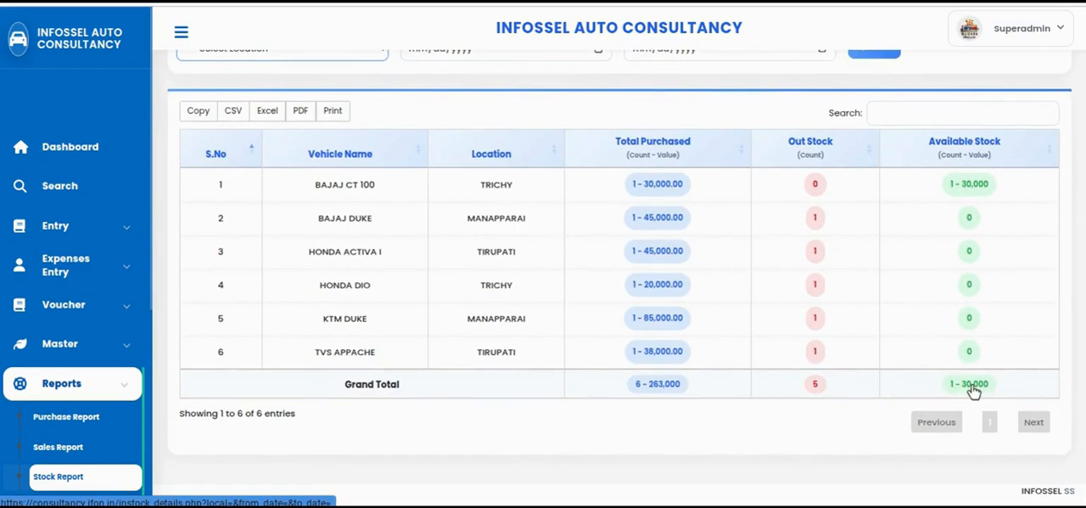
left_click(977, 188)
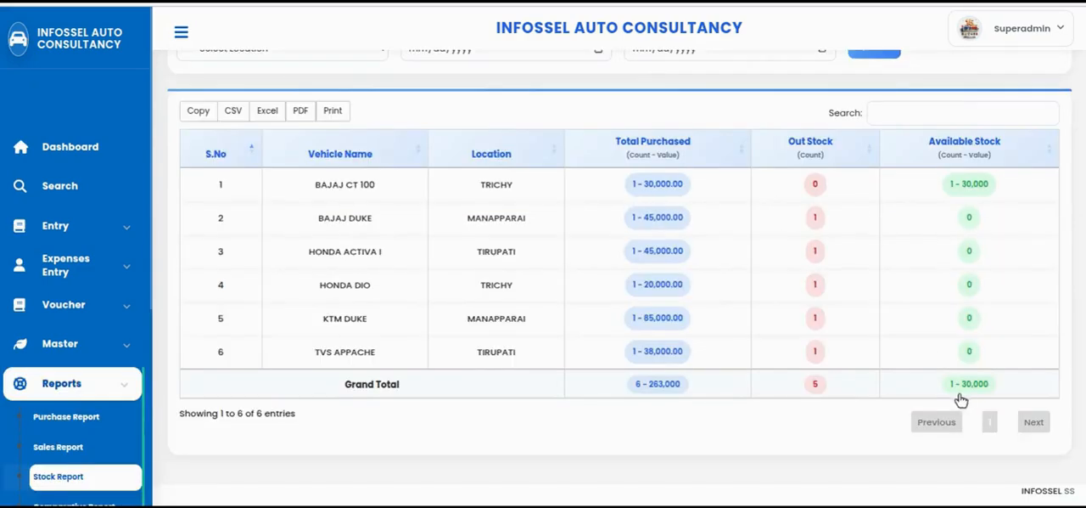
left_click(972, 388)
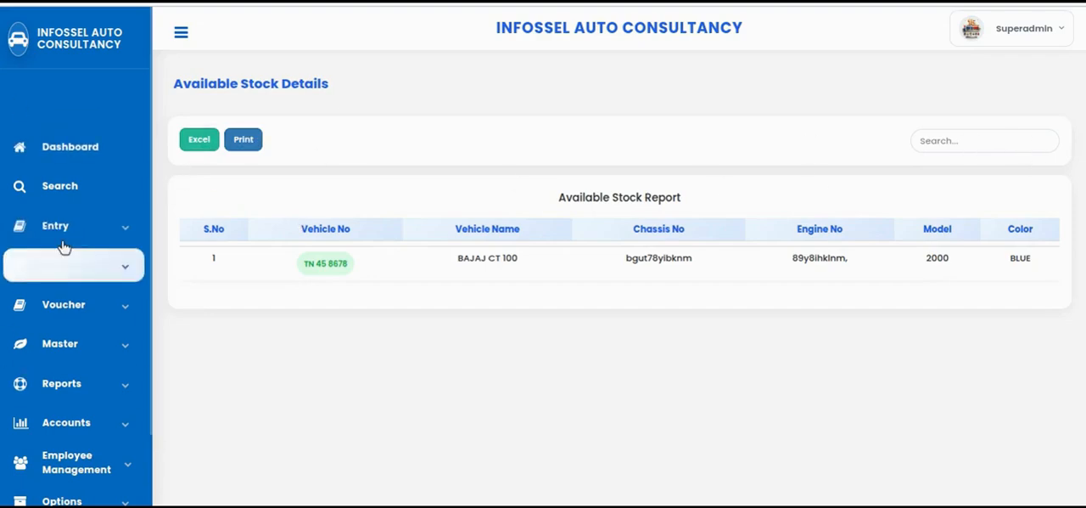
Open the Comparative Report and compare each vehicle's purchase amount, expenses, total sale amount, difference and profit or loss status
left_click(84, 381)
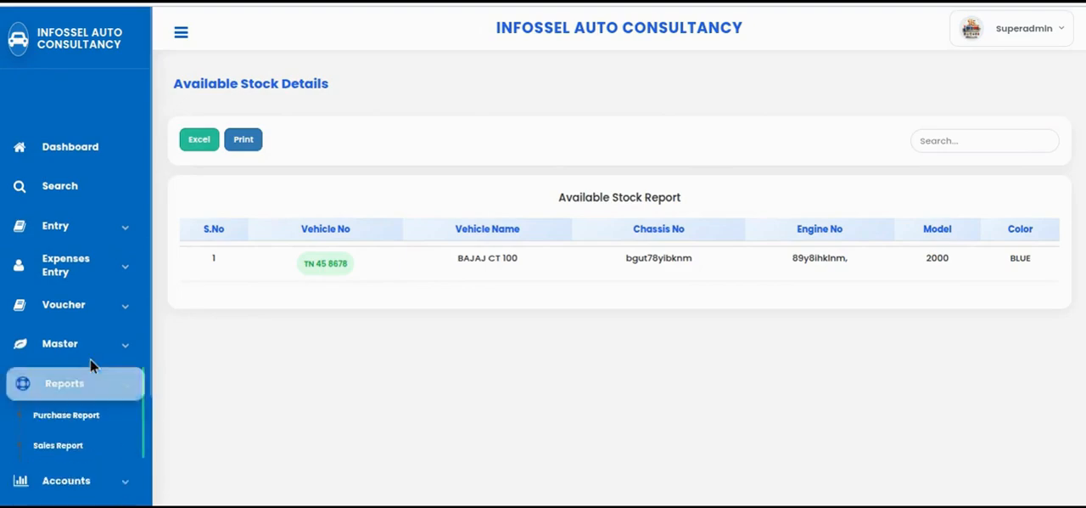
scroll(90, 358, "down", 2)
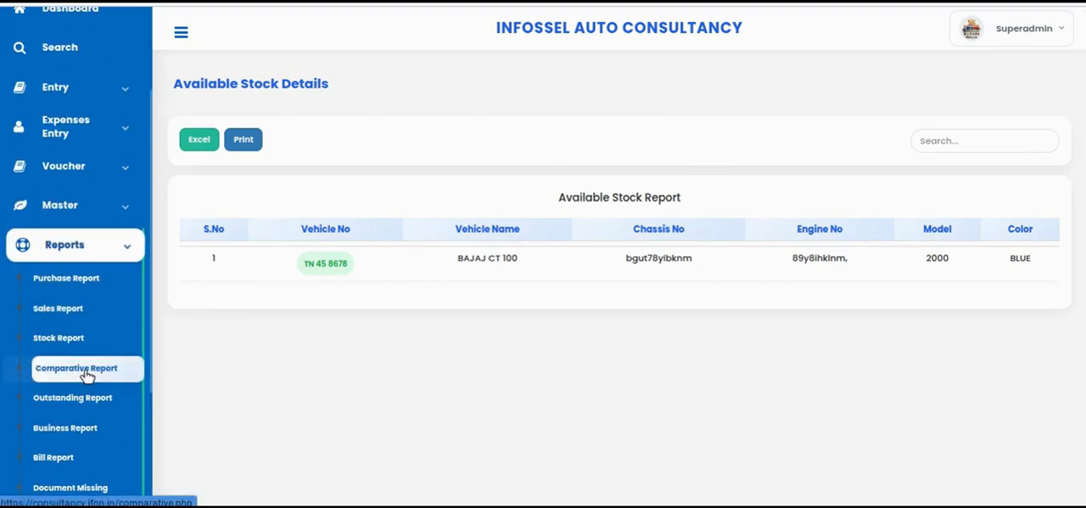
left_click(88, 374)
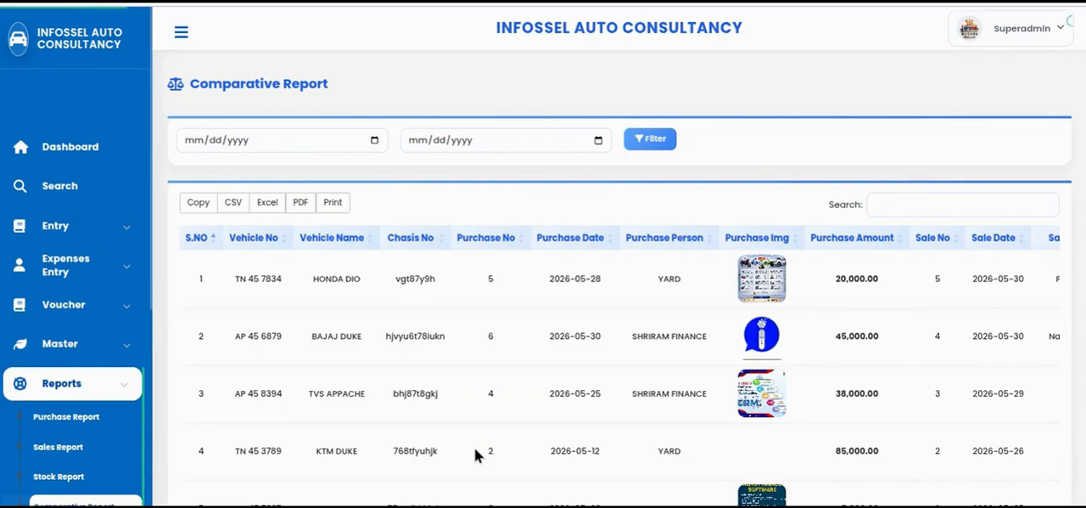
scroll(602, 374, "down", 2)
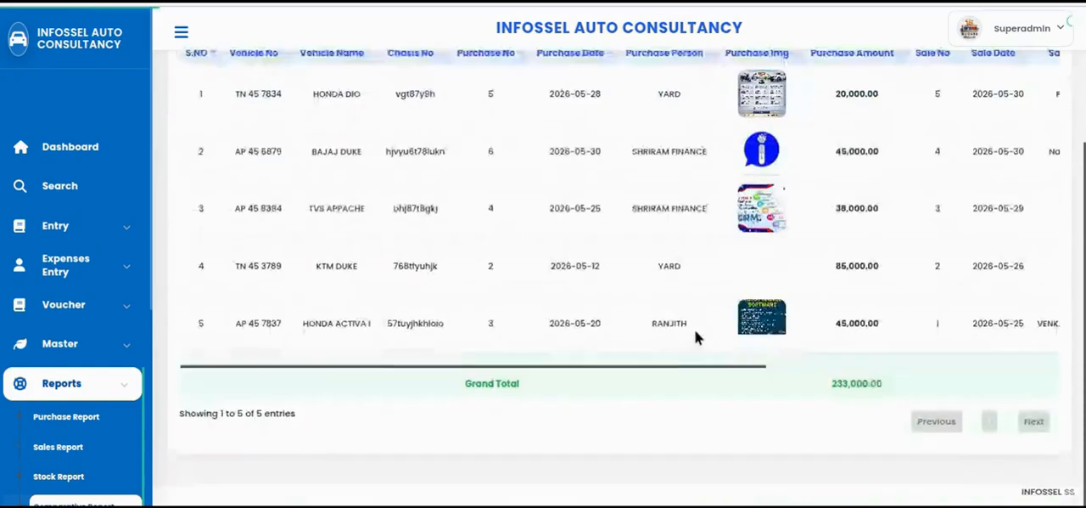
left_click_drag(722, 366, 1016, 369)
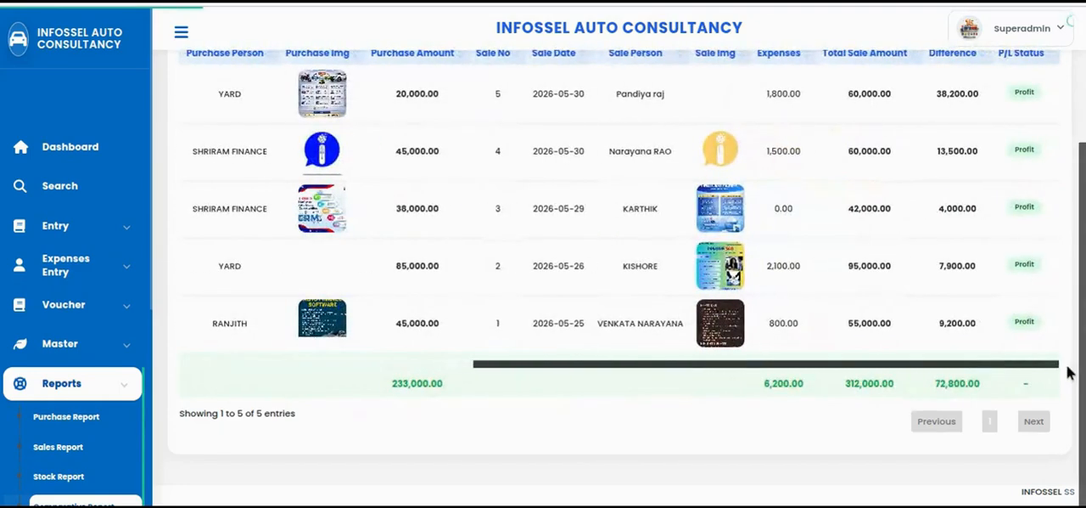
scroll(921, 369, "up", 1)
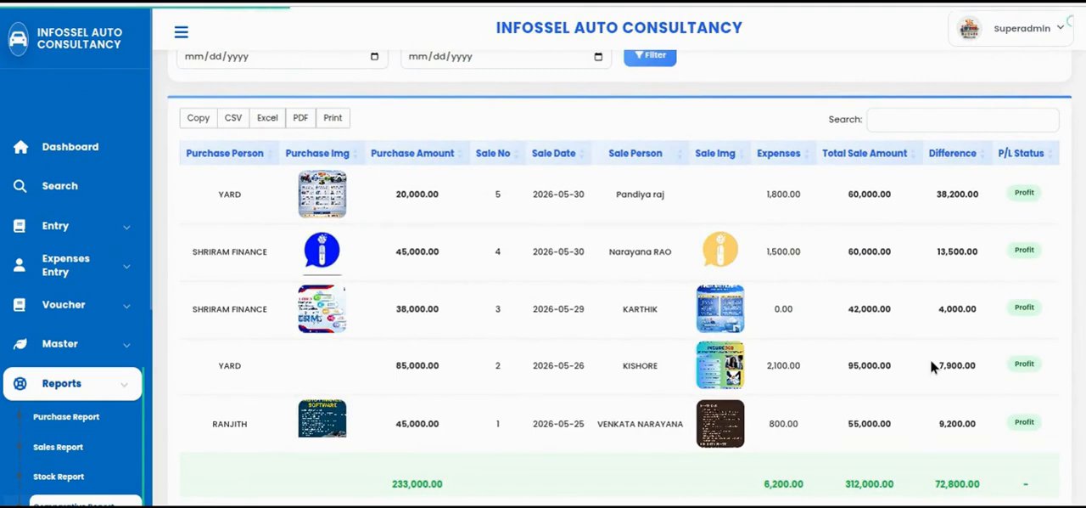
scroll(525, 444, "down", 1)
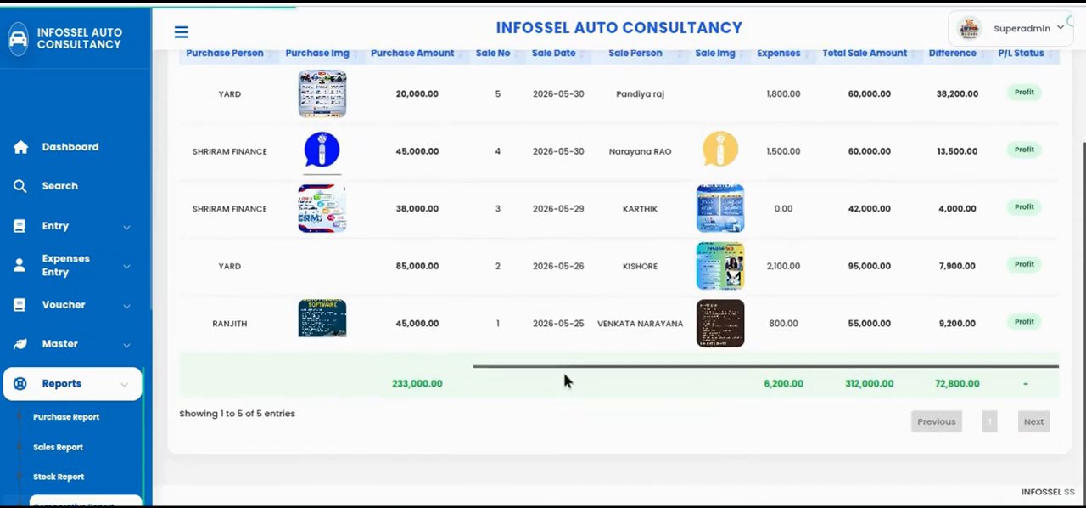
left_click_drag(492, 369, 321, 370)
scroll(321, 368, "up", 2)
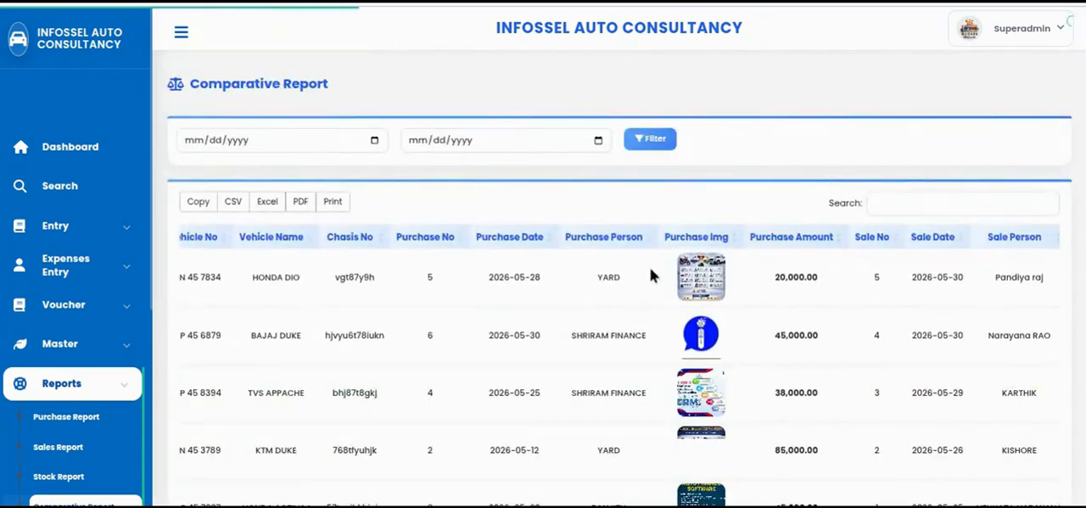
scroll(844, 384, "down", 1)
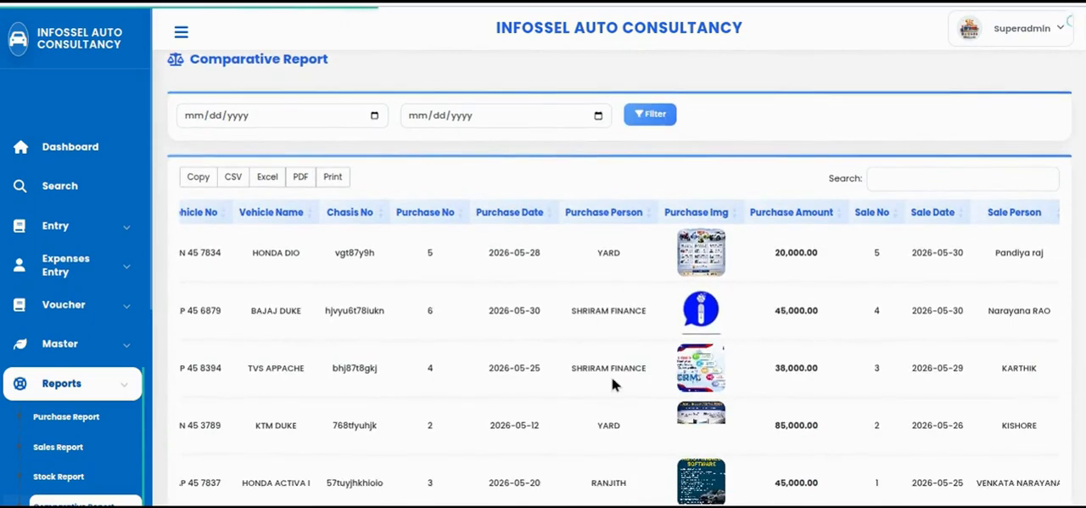
scroll(759, 416, "down", 1)
left_click_drag(711, 503, 967, 498)
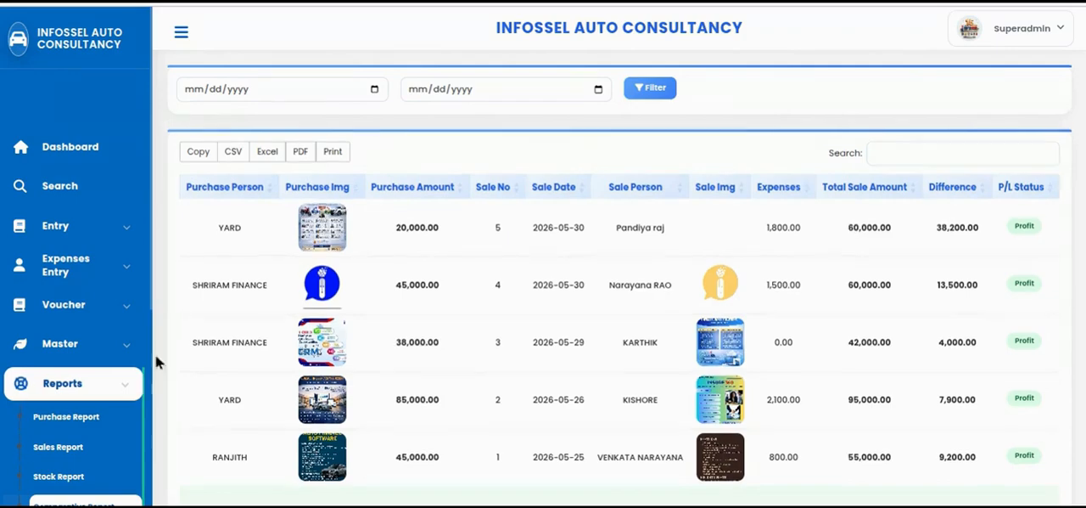
Open the Outstanding Report and examine the sale, received and outstanding amounts for each customer
scroll(263, 339, "down", 2)
scroll(73, 381, "down", 3)
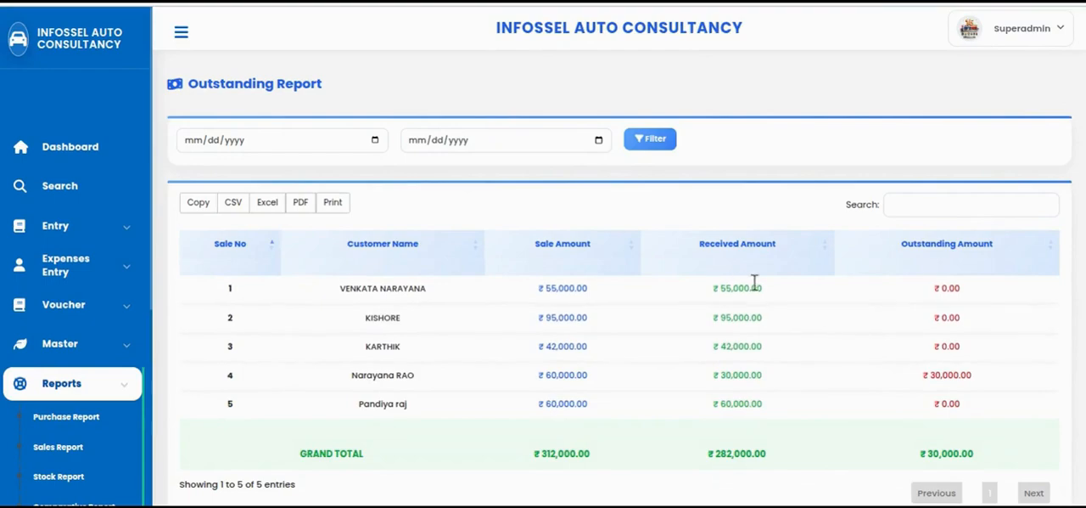
scroll(900, 298, "down", 2)
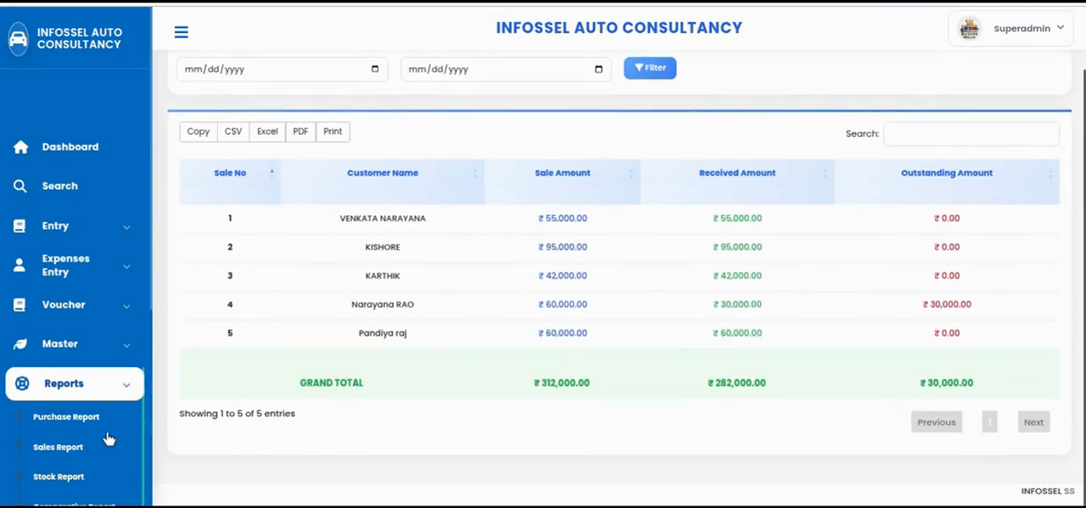
Open the Business Report and review the monthly purchase values, sales collections, expenses, sale income and broker commission with their grand totals
scroll(85, 425, "down", 4)
left_click(30, 415)
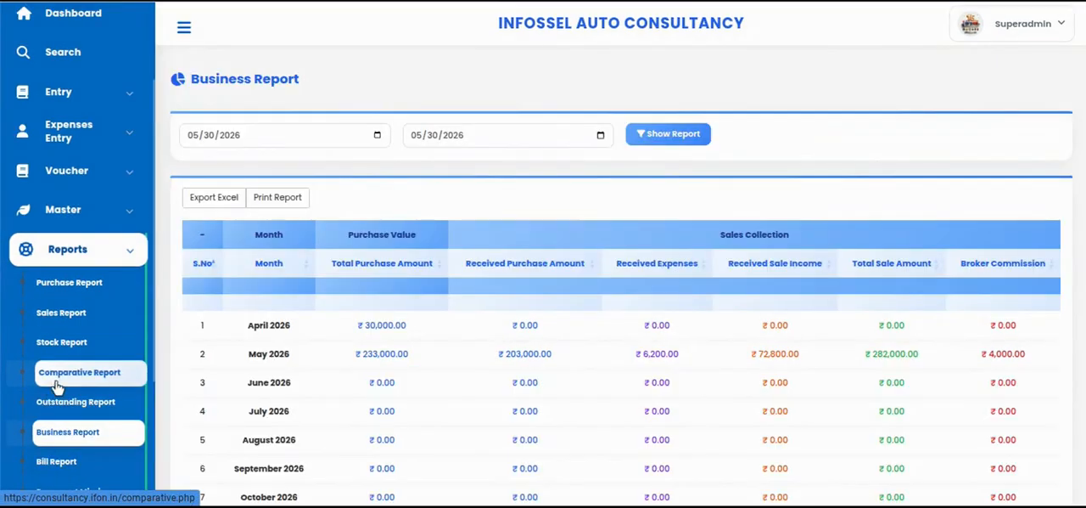
left_click(81, 434)
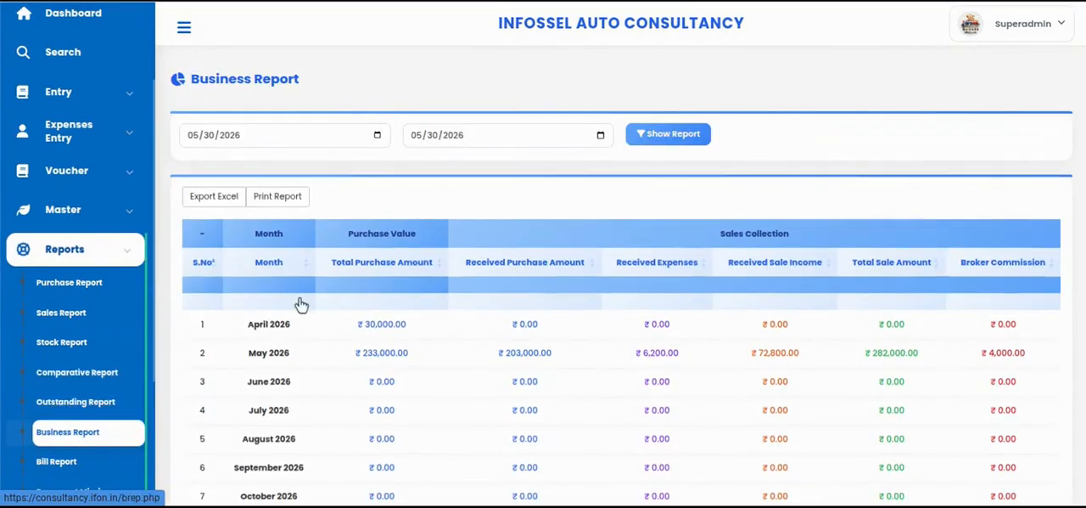
scroll(481, 296, "down", 3)
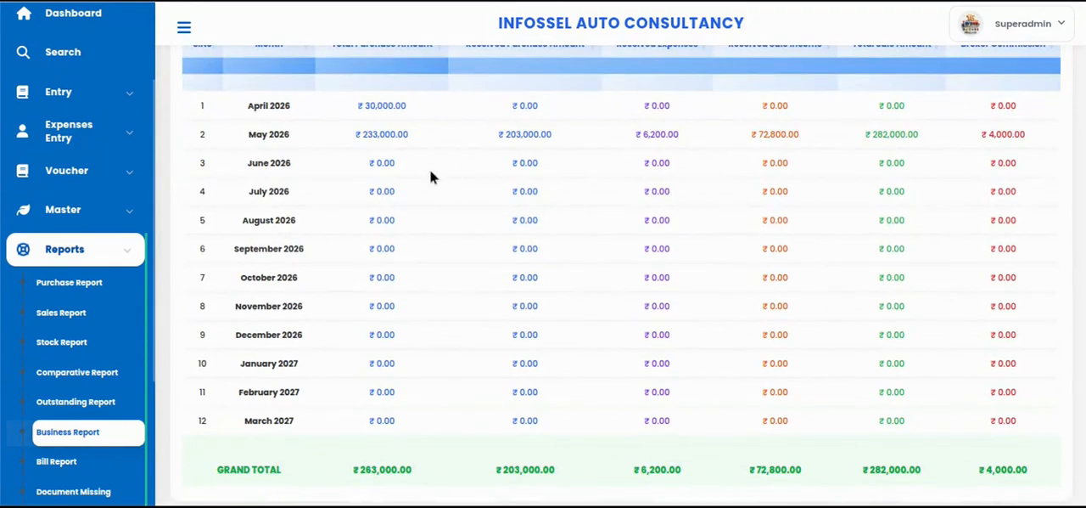
scroll(575, 185, "up", 1)
scroll(575, 185, "up", 1)
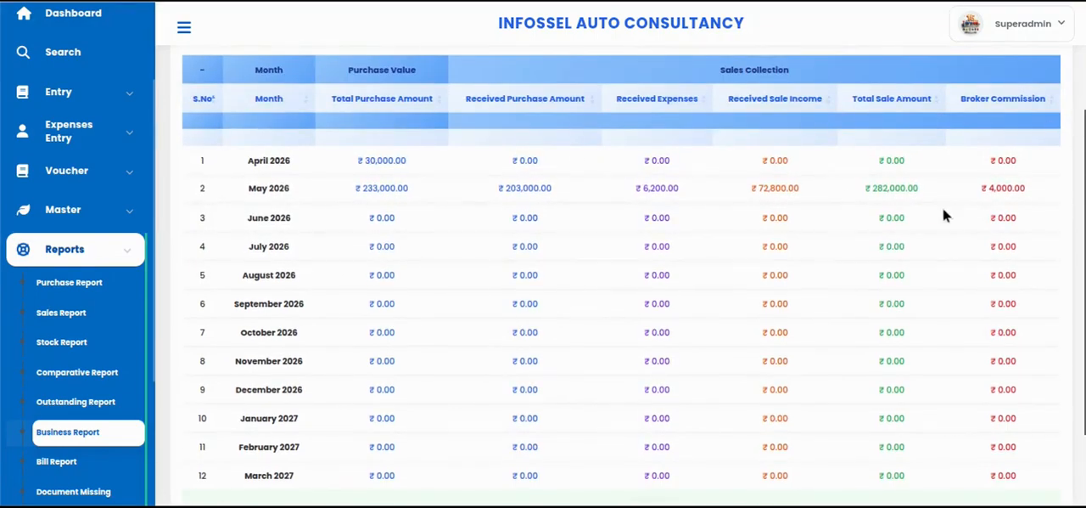
Open the Bill Report and review each sale's purchase, consultant fee, sale income, total and paymode
scroll(427, 343, "down", 1)
scroll(74, 312, "down", 3)
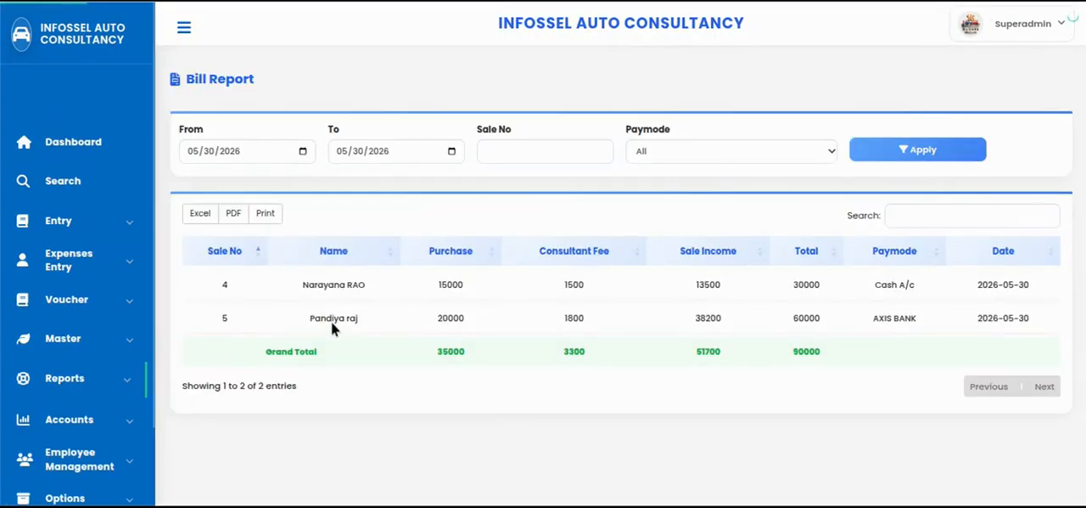
Open the Document Missing report and examine the RC, NOC and Police status of each listed sale
left_click(64, 378)
scroll(17, 373, "down", 4)
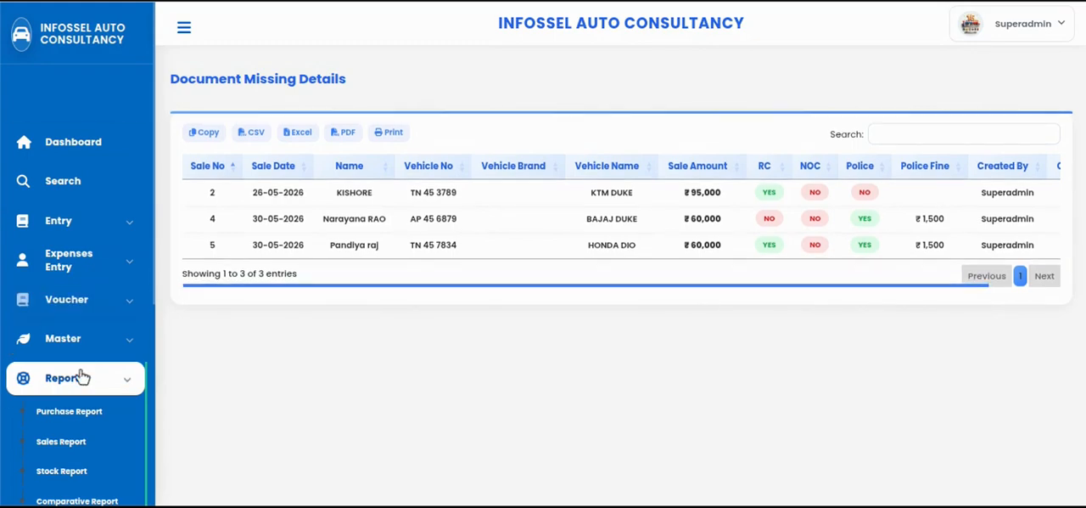
scroll(47, 424, "down", 2)
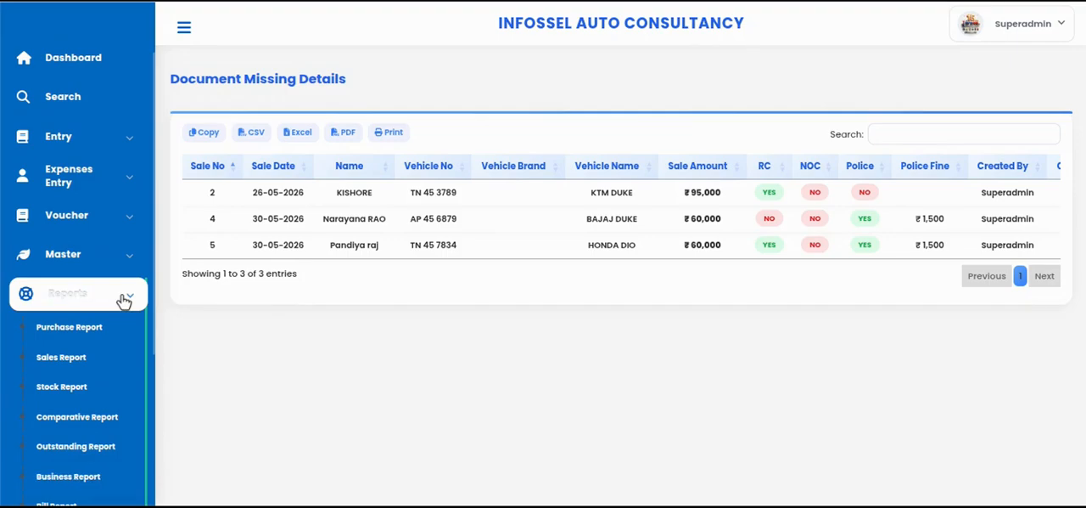
scroll(123, 298, "down", 2)
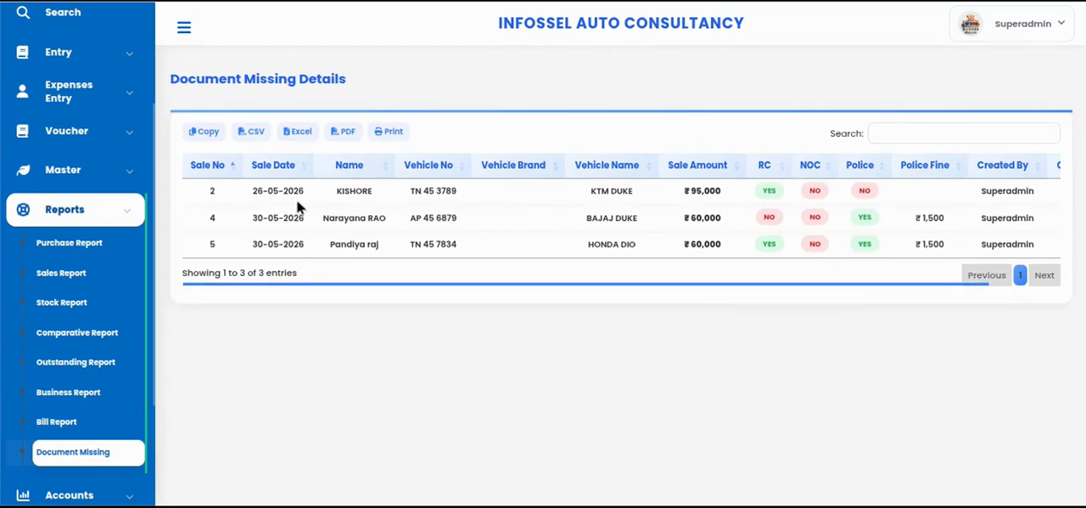
Try to change the NOC status of the KTM DUKE sale from NO to YES
left_click(818, 192)
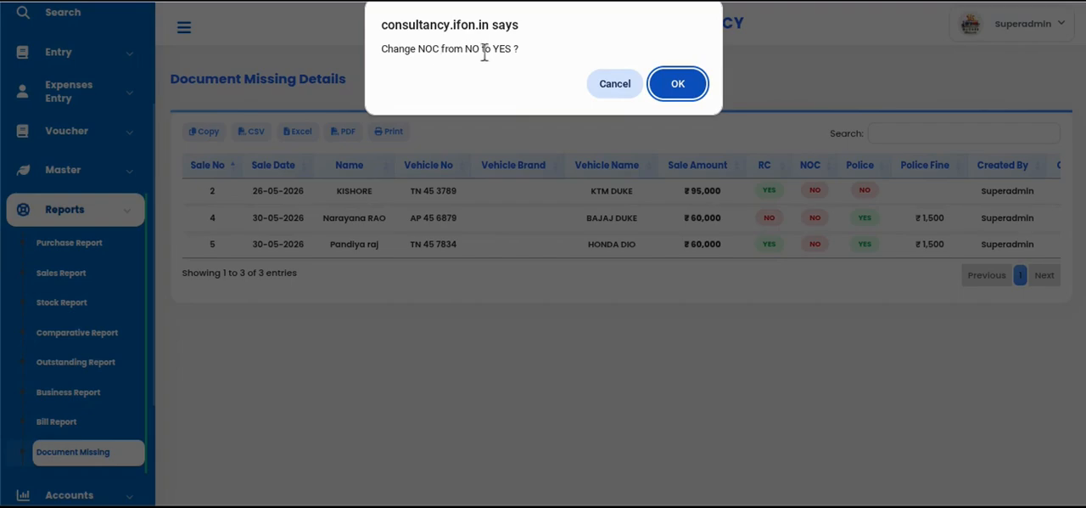
left_click(685, 90)
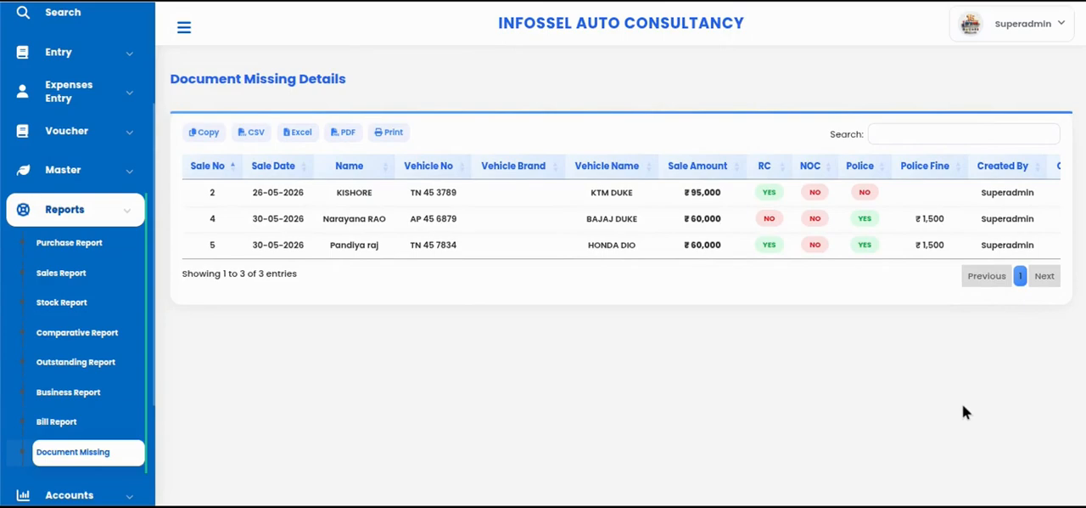
left_click(816, 194)
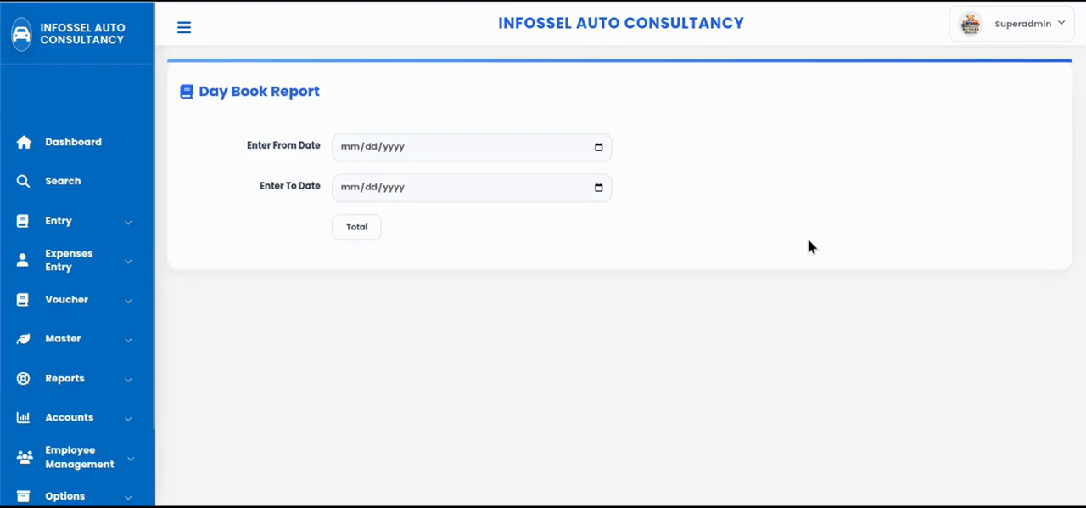
Check the Day Book Report's from-date choice, and review the Statement Report's balances, net profit, credit, debit and outstanding sections
left_click(599, 148)
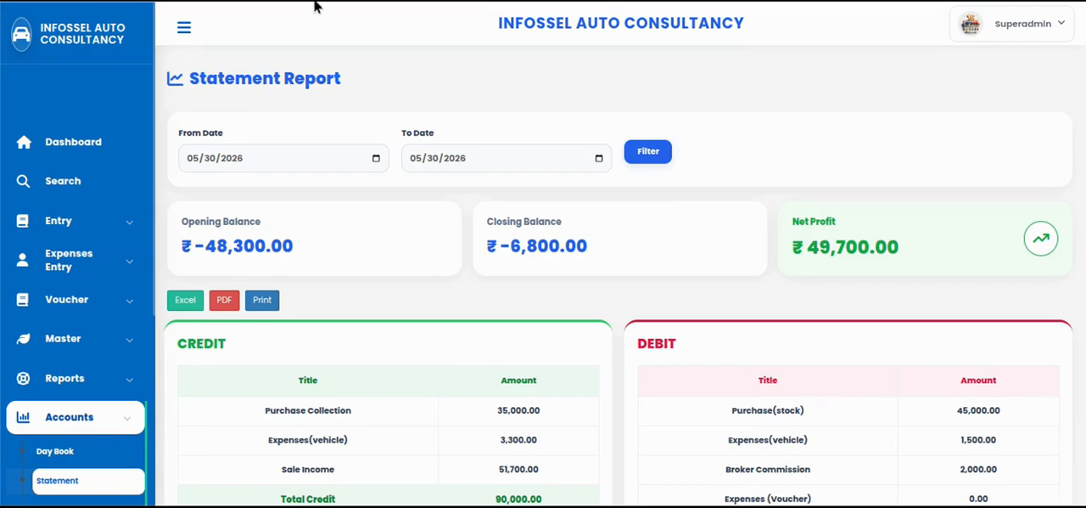
left_click(376, 158)
scroll(828, 306, "down", 2)
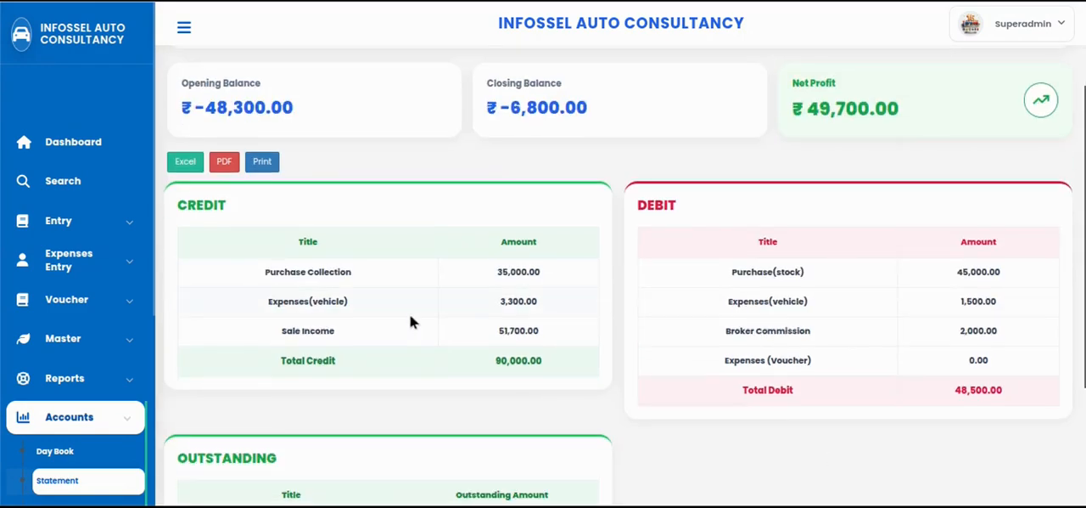
scroll(407, 342, "down", 3)
scroll(382, 373, "up", 5)
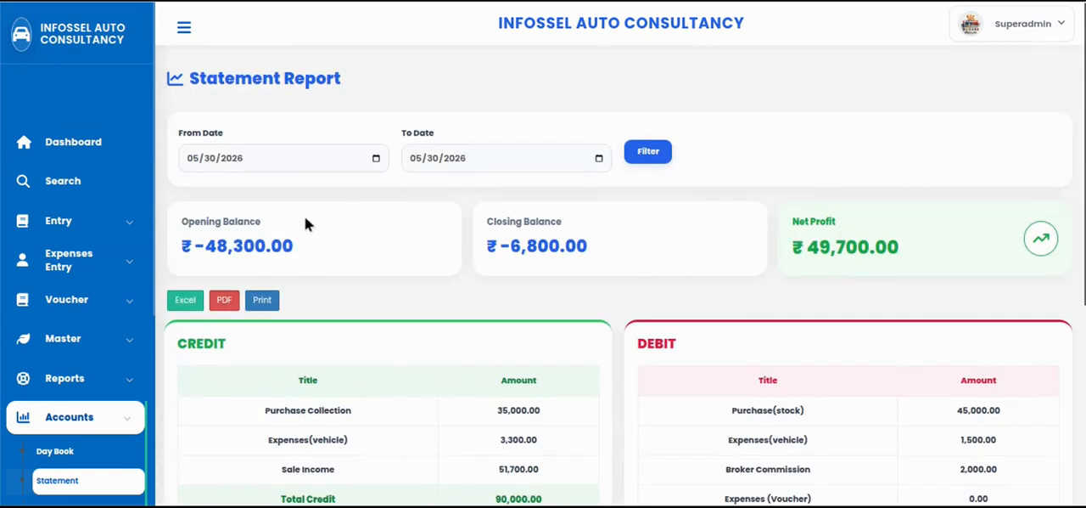
Set the month of the Statement Report's From Date to 01
left_click(202, 169)
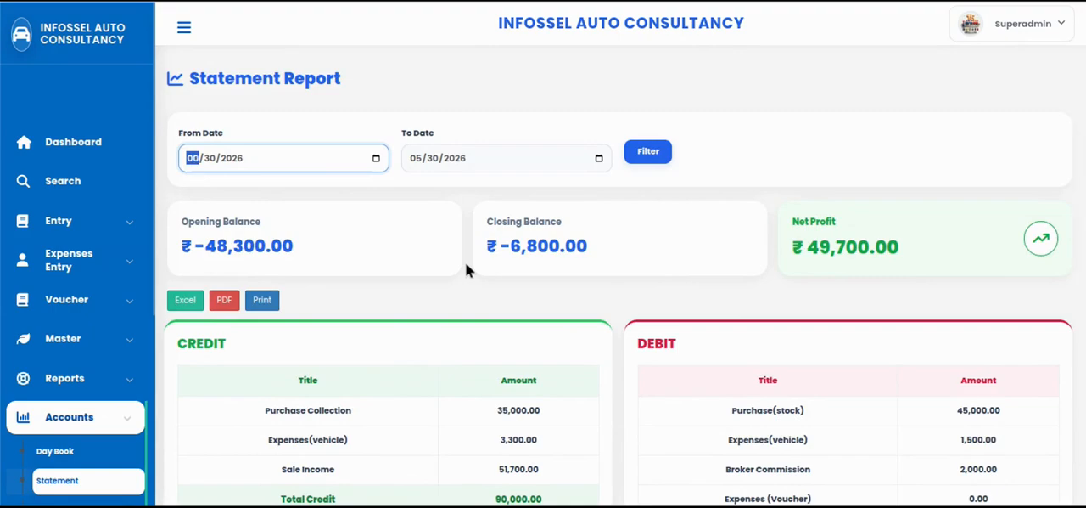
type("01")
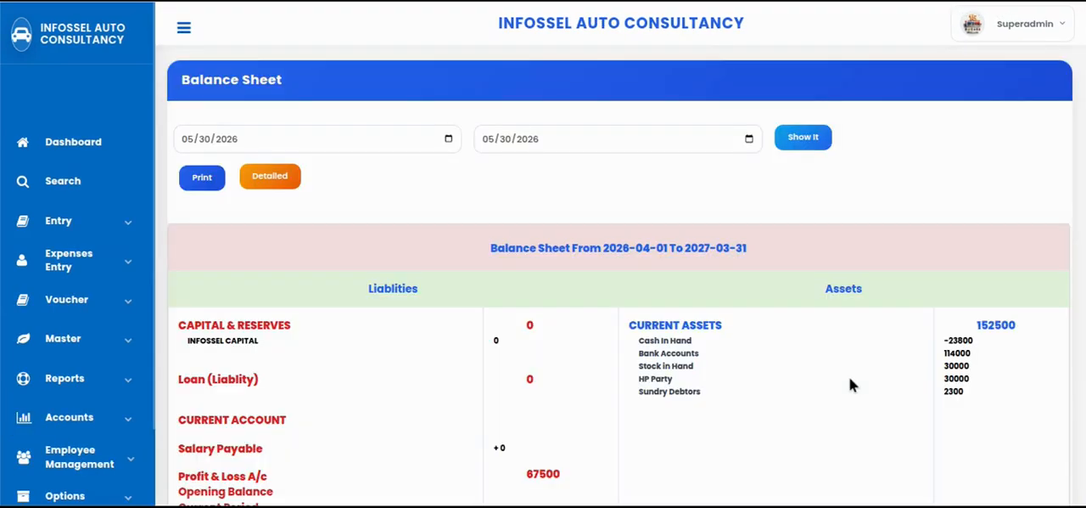
Examine the Balance Sheet's liabilities, current assets, profit and loss account and closing totals
scroll(811, 398, "down", 3)
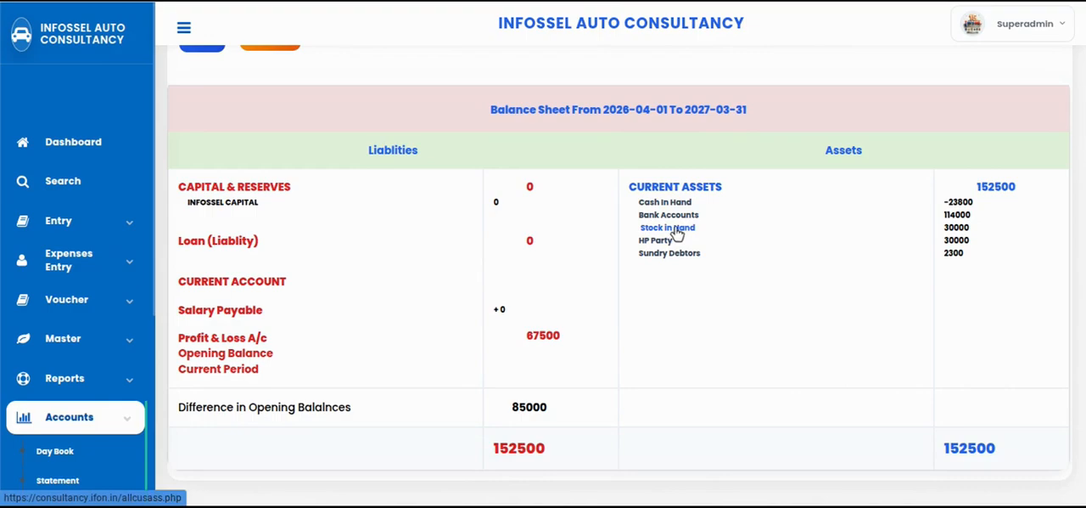
scroll(642, 237, "up", 1)
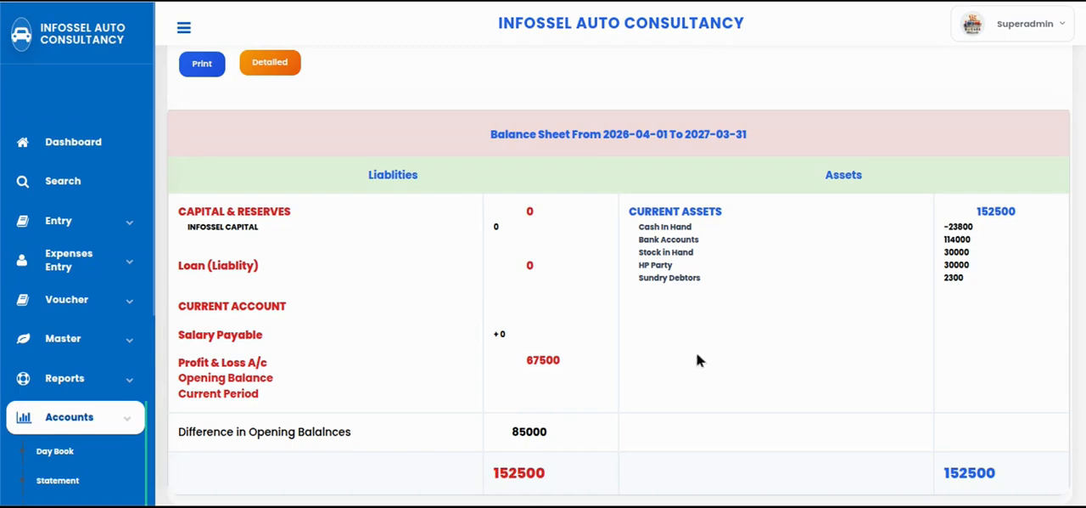
scroll(655, 352, "down", 2)
scroll(138, 400, "down", 4)
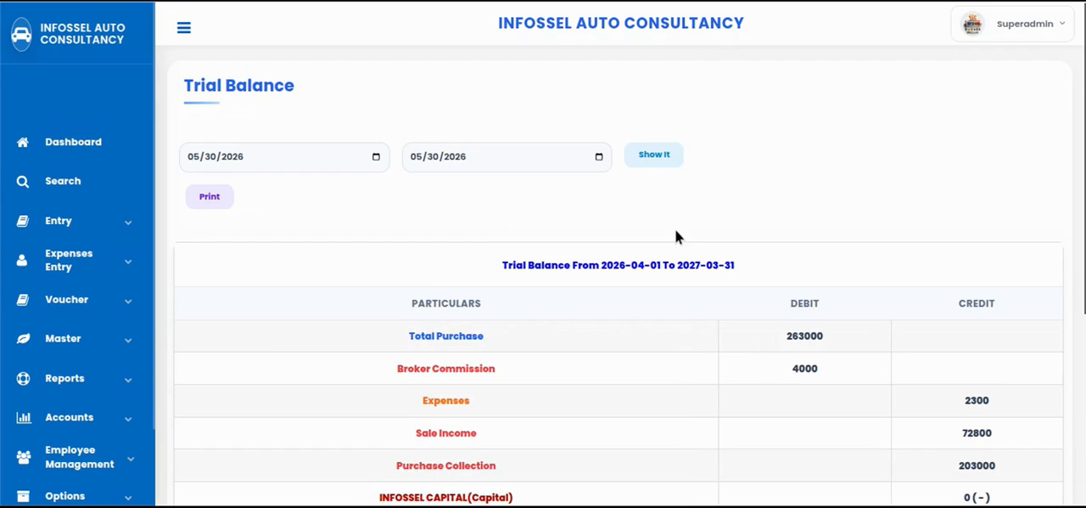
Examine the Trial Balance's debit and credit particulars down to the grand total
scroll(742, 260, "down", 4)
scroll(685, 299, "up", 4)
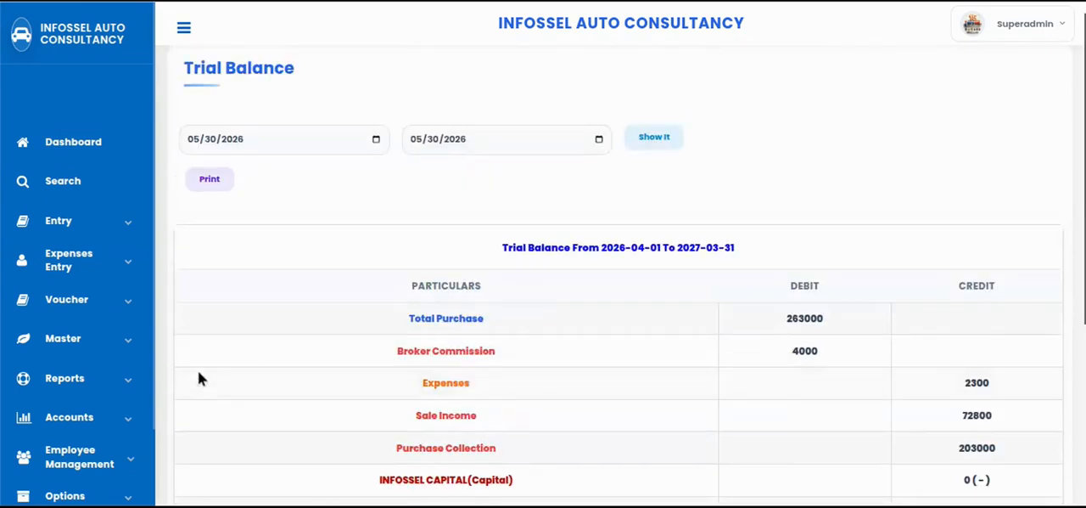
scroll(80, 419, "down", 2)
left_click(48, 388)
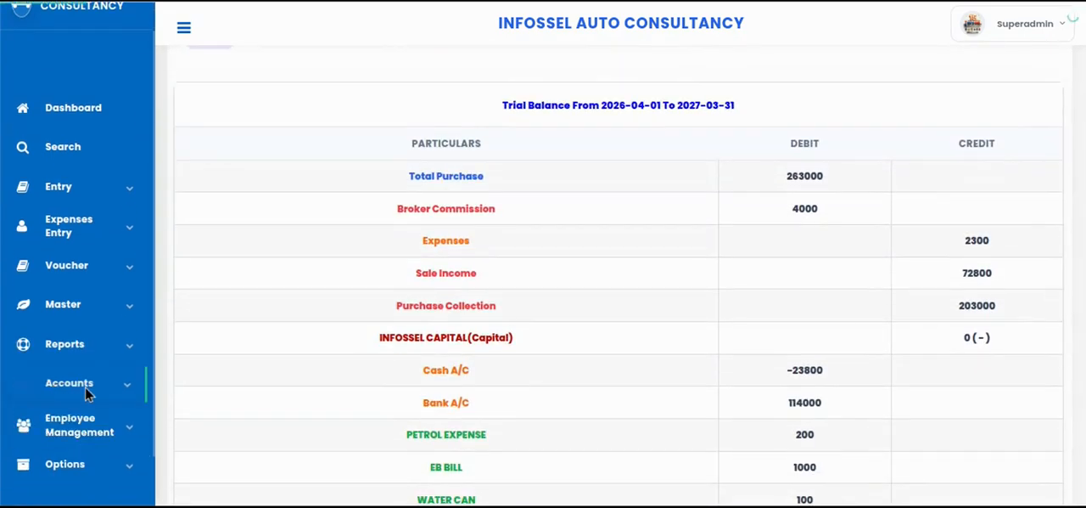
scroll(113, 436, "down", 2)
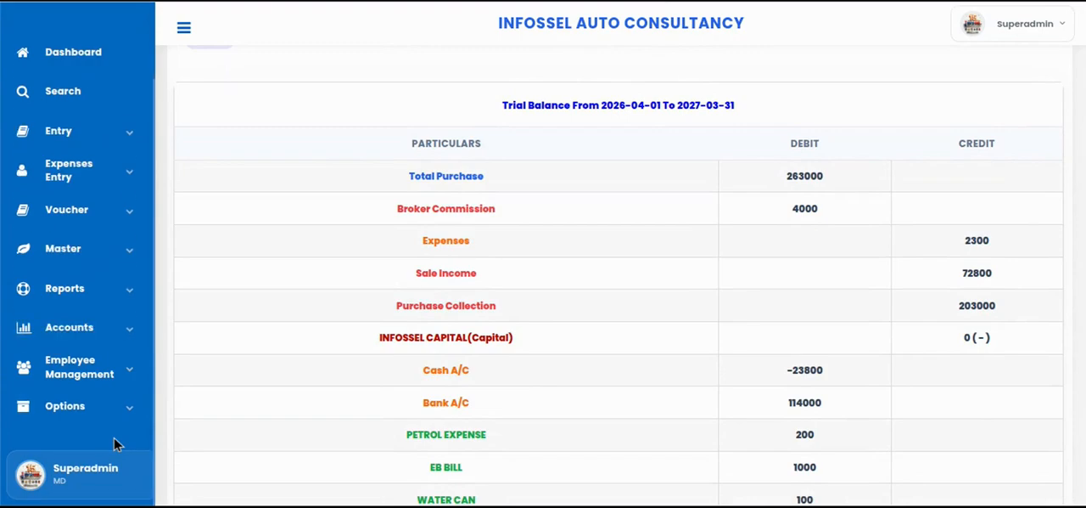
scroll(68, 380, "down", 3)
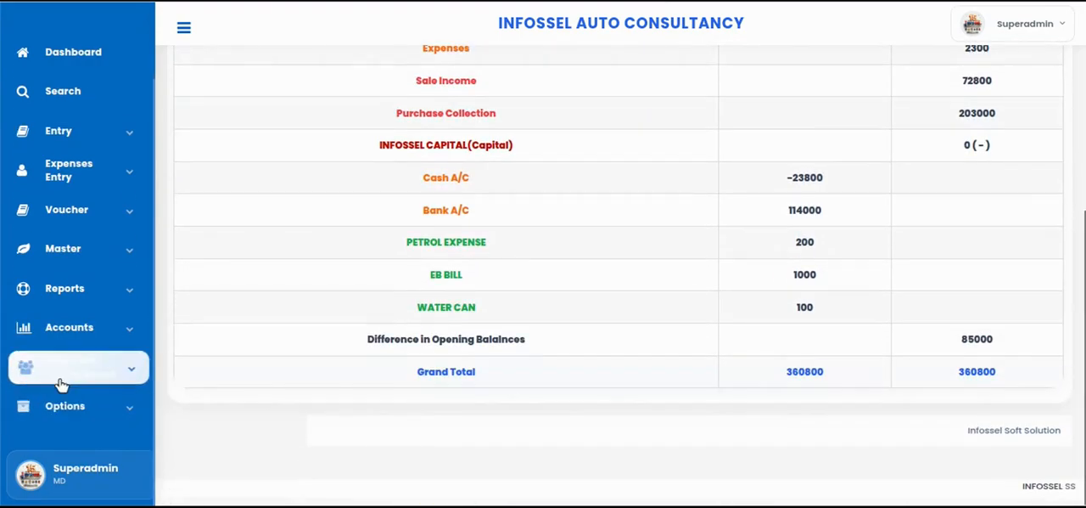
Open the Profit & Loss account and review direct and indirect expenses, incomes, gross profit and nett profit
left_click(85, 330)
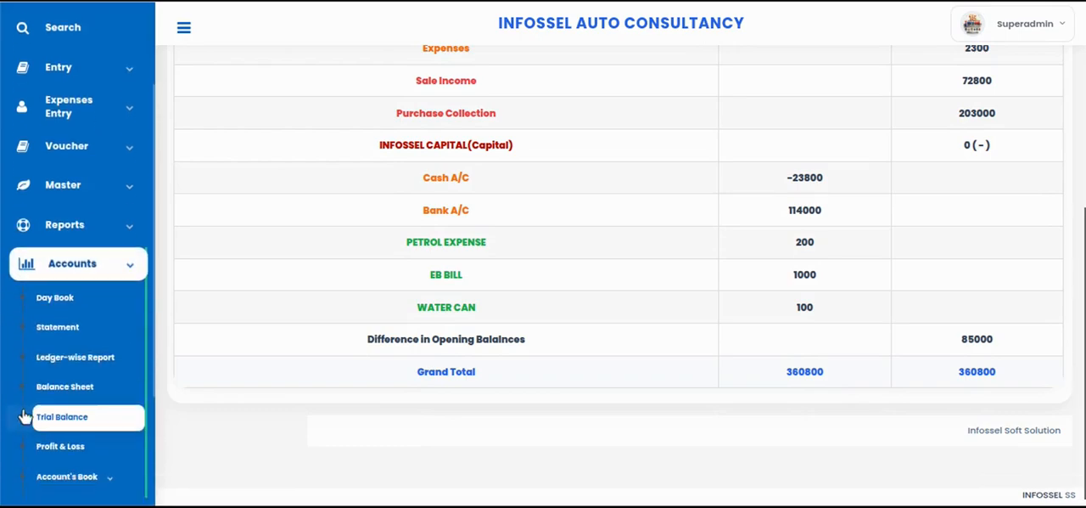
left_click(74, 391)
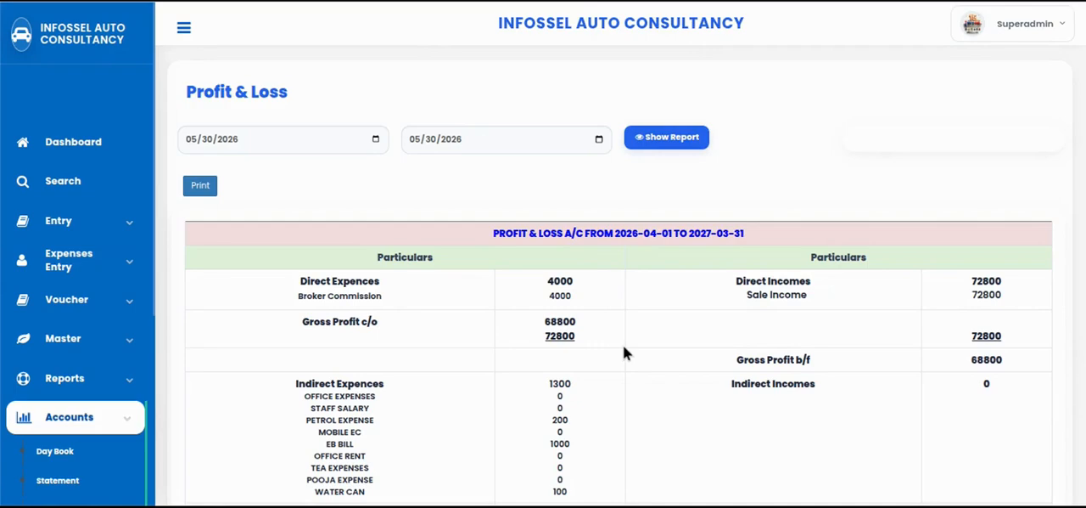
scroll(623, 353, "down", 2)
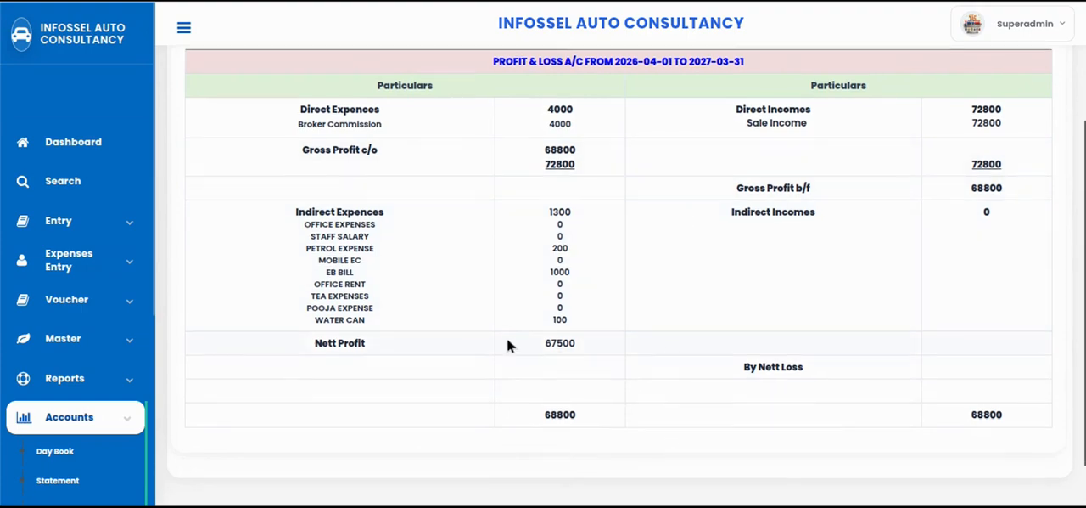
scroll(424, 357, "down", 1)
scroll(94, 356, "down", 2)
scroll(51, 346, "down", 2)
Open Staff Management and look over the new staff registration form, the staff details list and the other employee options
left_click(83, 367)
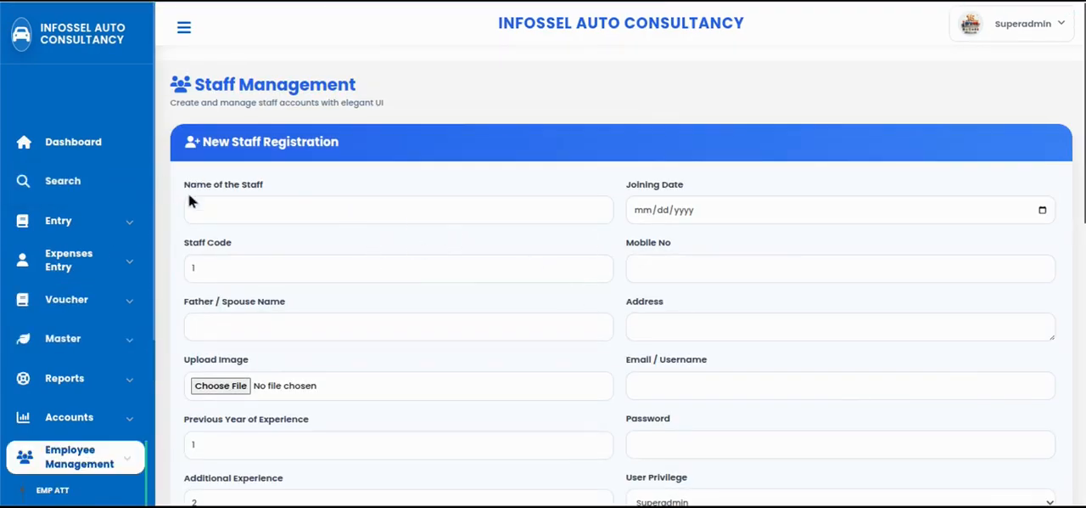
scroll(189, 198, "down", 5)
left_click(91, 380)
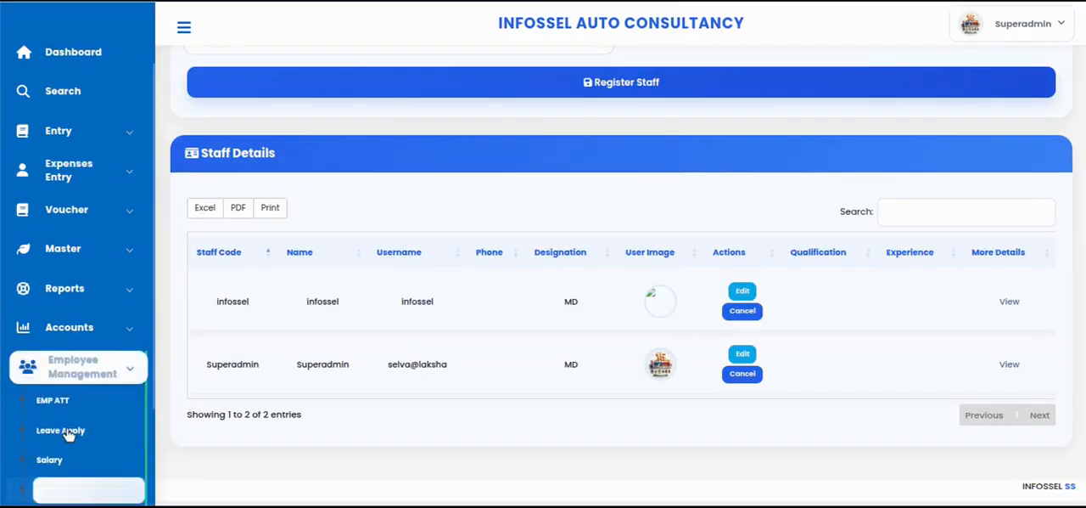
left_click(93, 371)
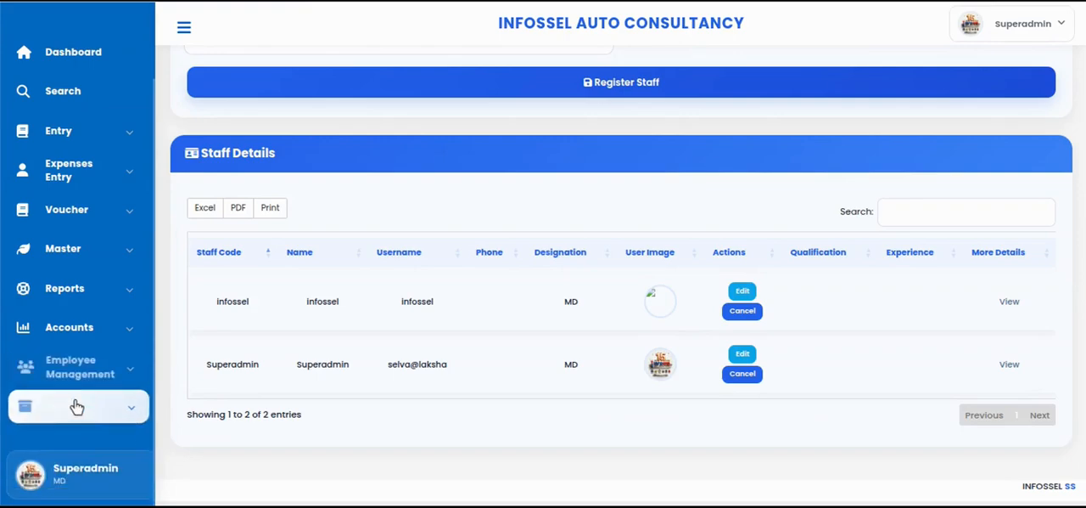
Return to the Dashboard
scroll(72, 272, "up", 1)
scroll(72, 272, "up", 2)
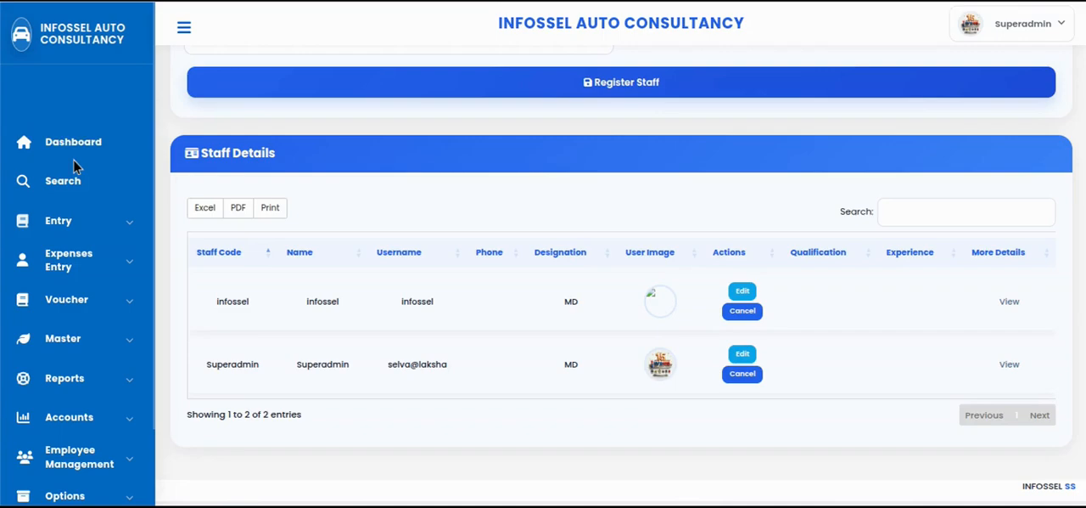
left_click(73, 157)
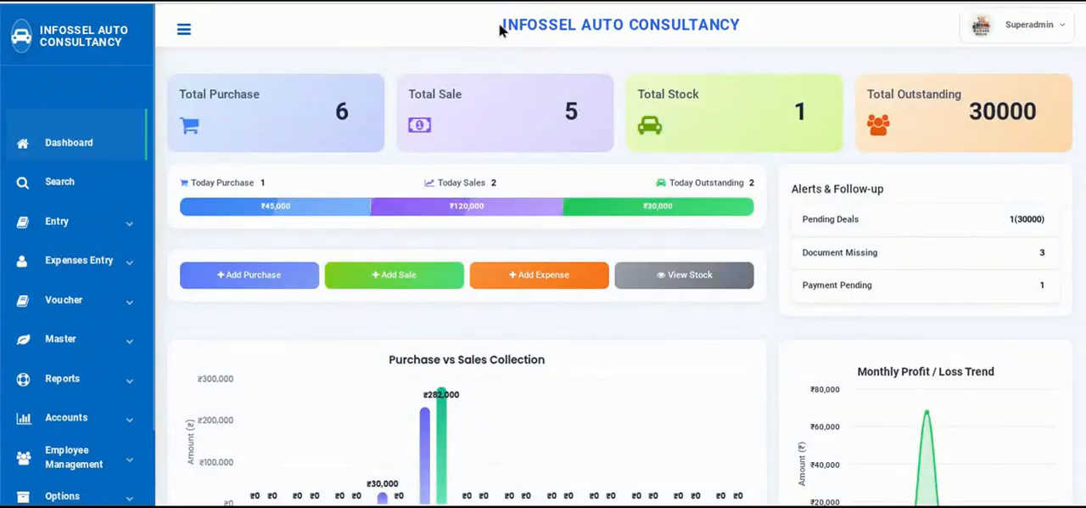
left_click_drag(499, 29, 766, 29)
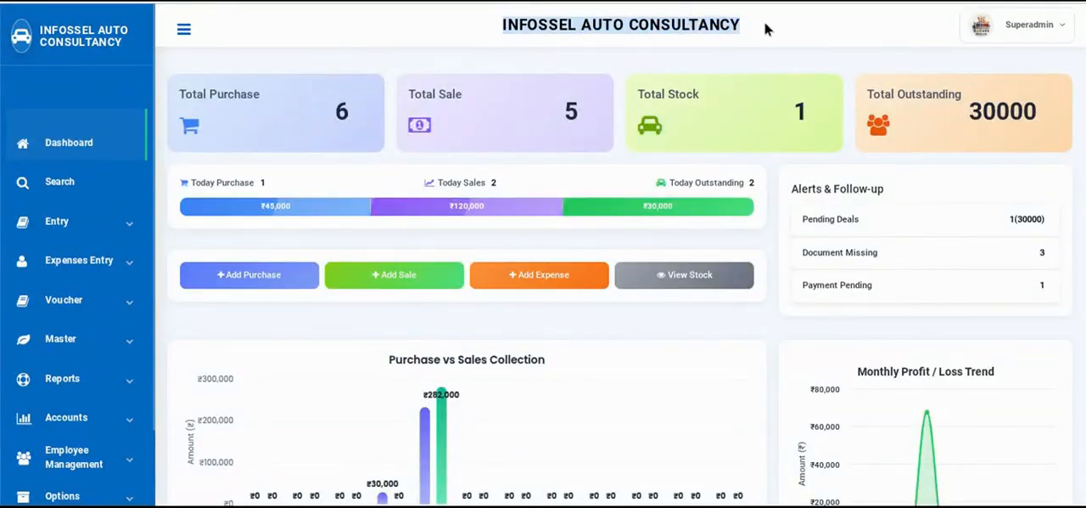
left_click(841, 33)
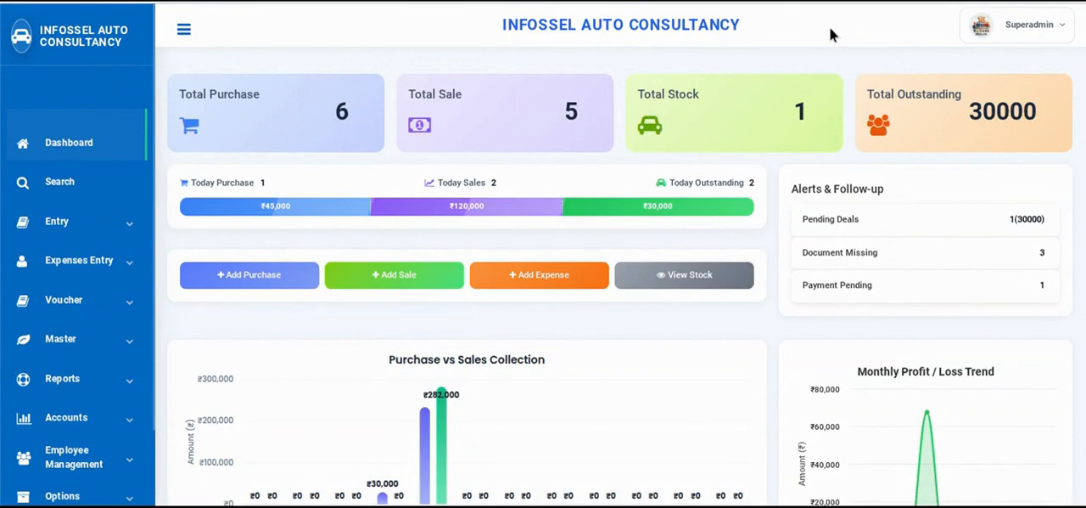